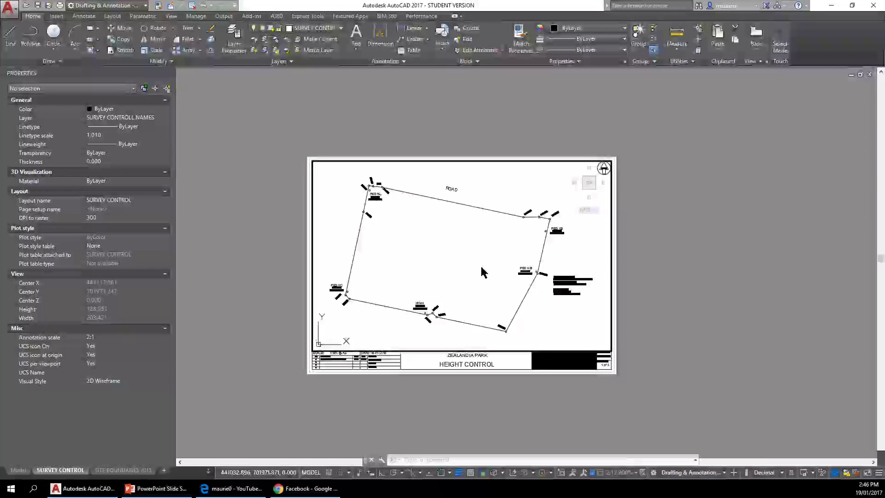
Examine the Height Control layout and compare it with the hand-marked peg location map in the PDF, then return to the AutoCAD drawing
scroll(477, 262, up, 5)
scroll(478, 267, down, 2)
scroll(479, 261, down, 2)
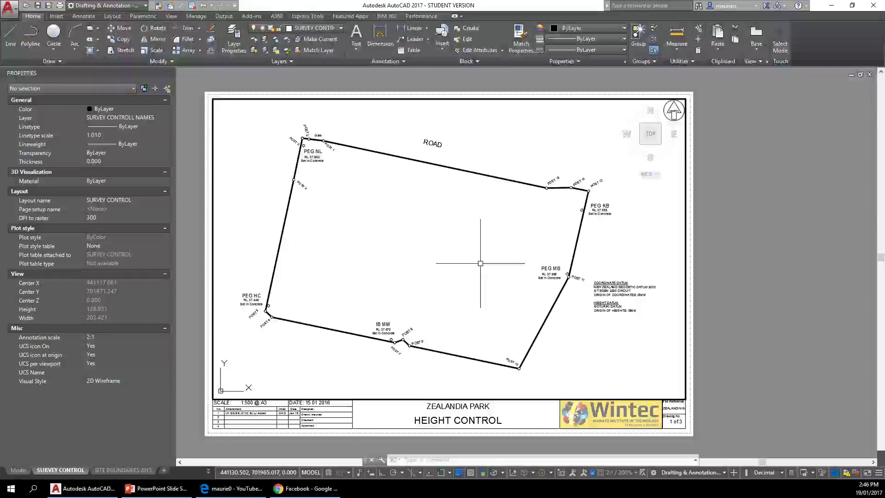
drag(352, 180, 178, 12)
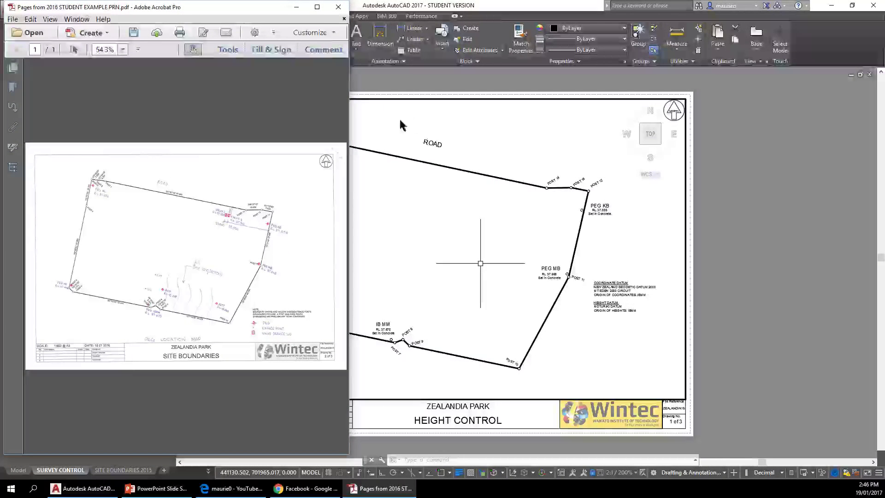
click(317, 7)
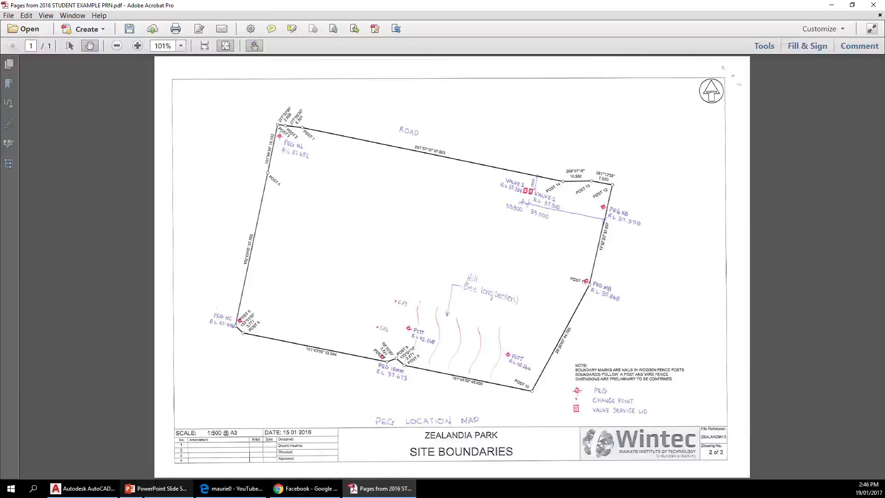
click(92, 489)
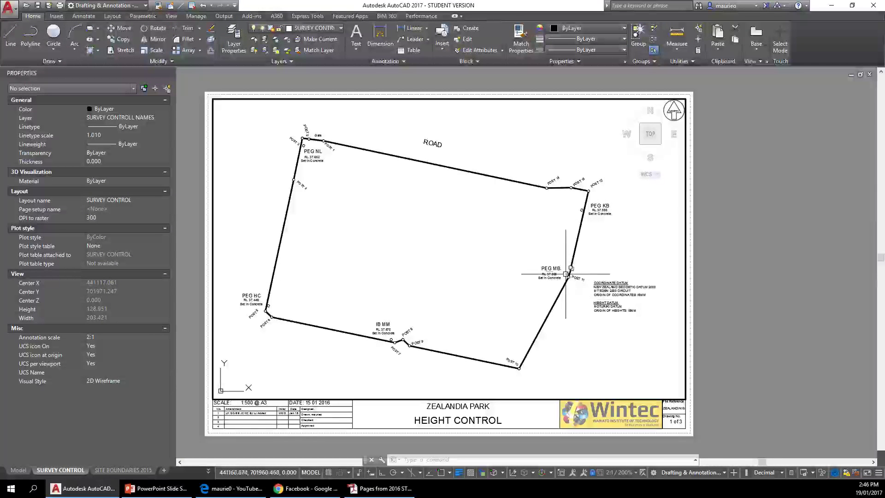
Examine the peg, post and reduced-level labels around the whole site boundary on the Height Control layout
scroll(566, 285, up, 5)
scroll(565, 262, down, 10)
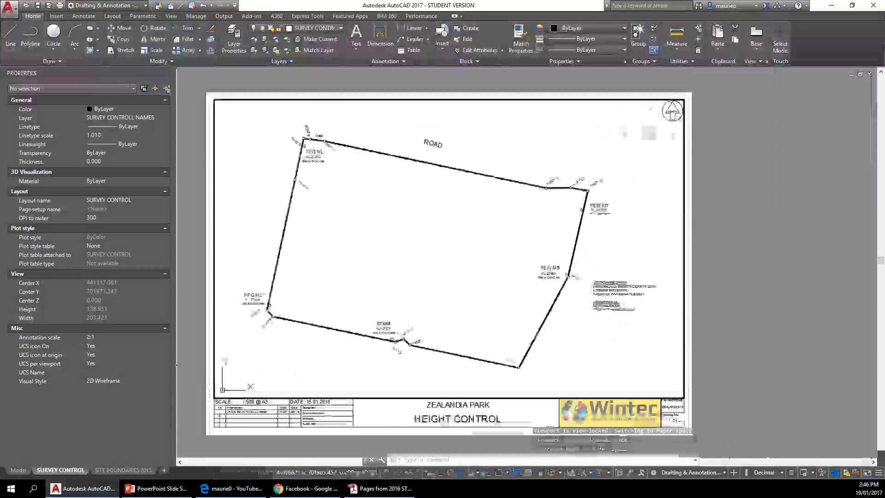
scroll(461, 299, up, 2)
scroll(461, 306, up, 4)
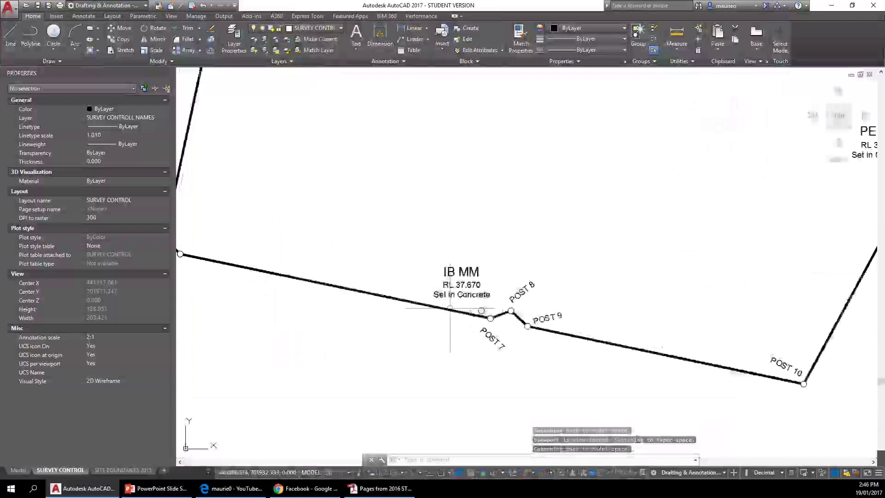
scroll(470, 312, down, 4)
scroll(326, 272, up, 3)
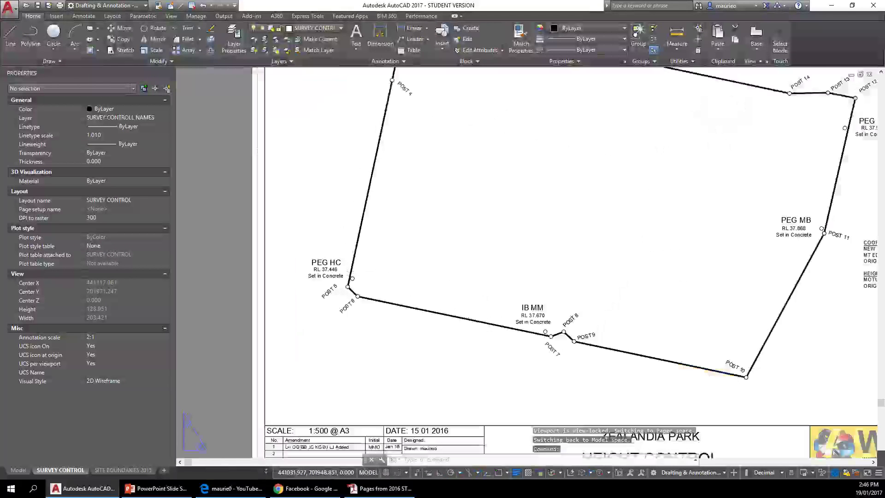
scroll(327, 230, down, 2)
scroll(331, 165, up, 1)
scroll(331, 165, down, 3)
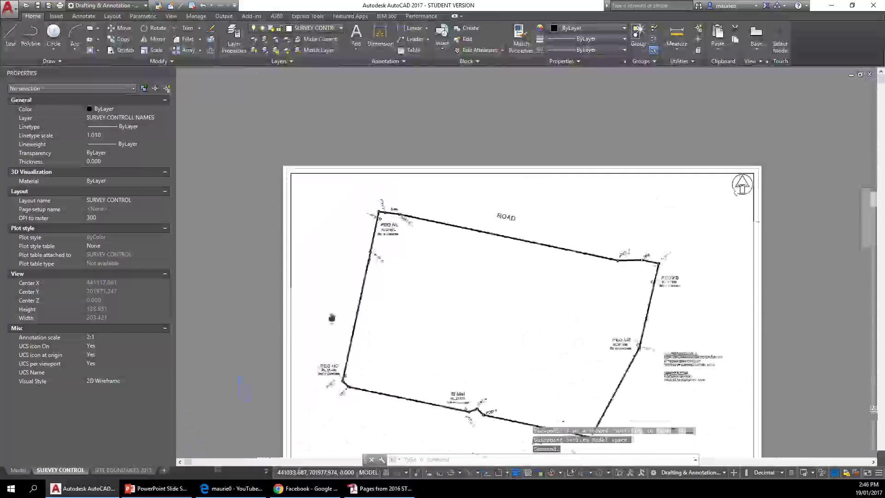
scroll(332, 320, up, 1)
scroll(419, 203, up, 3)
scroll(455, 306, down, 4)
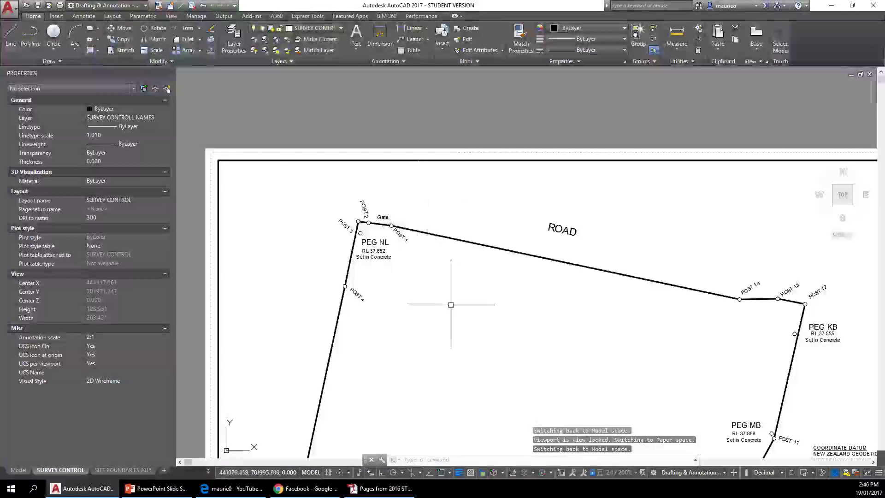
middle_drag(455, 312, 389, 295)
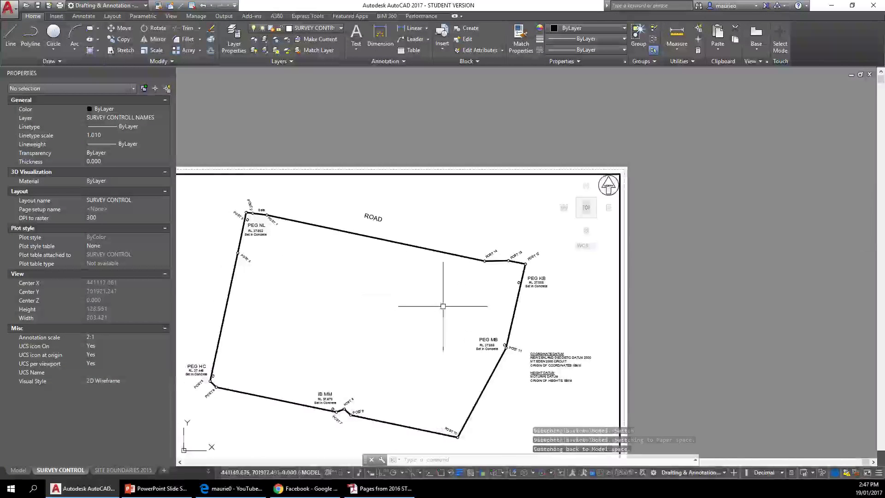
scroll(456, 306, up, 3)
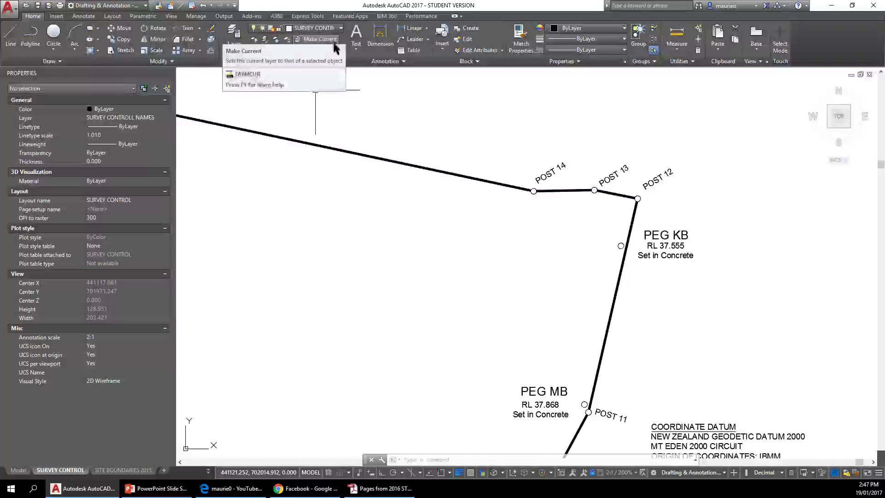
Make LEVEL CONTROL the current layer
click(340, 26)
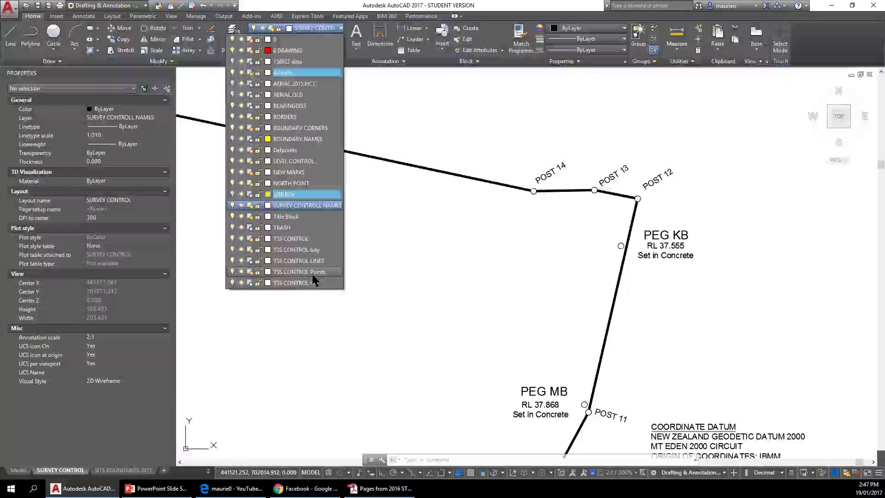
click(303, 159)
click(303, 161)
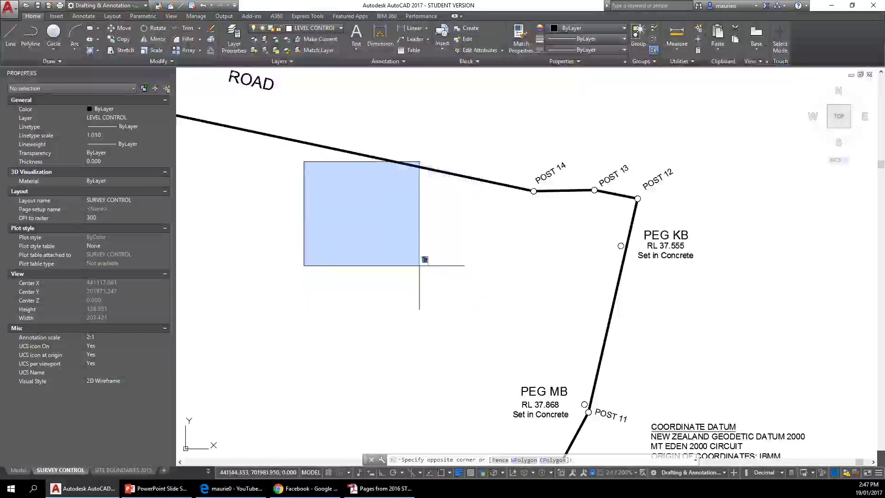
click(374, 243)
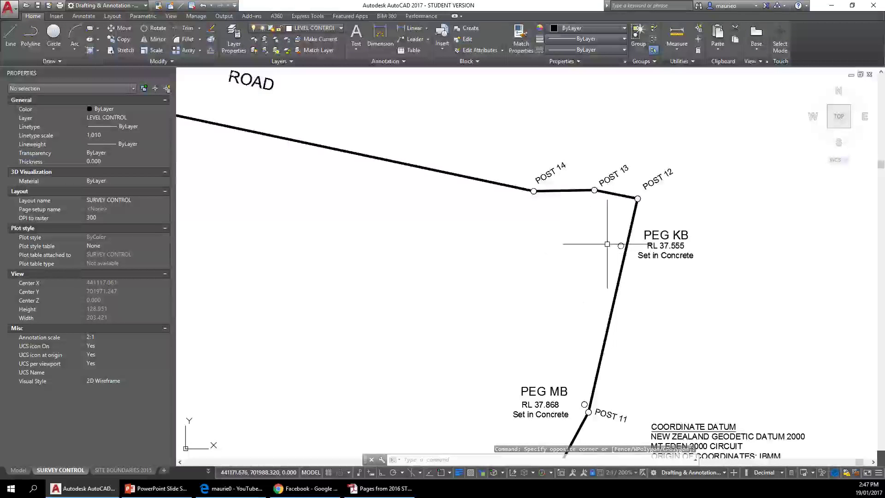
Check the valve distances on the PDF map and offset the Post 11 to Post 12 boundary line 33.5 into the site
scroll(610, 244, down, 2)
scroll(610, 244, up, 3)
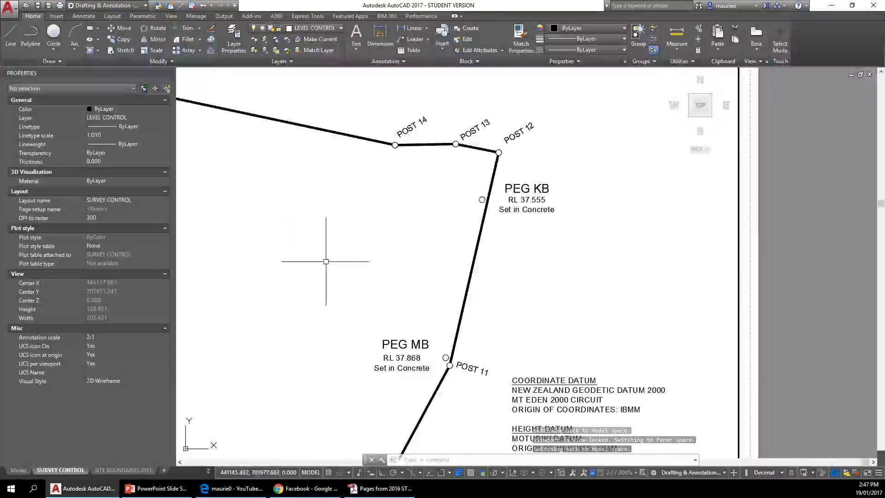
click(83, 493)
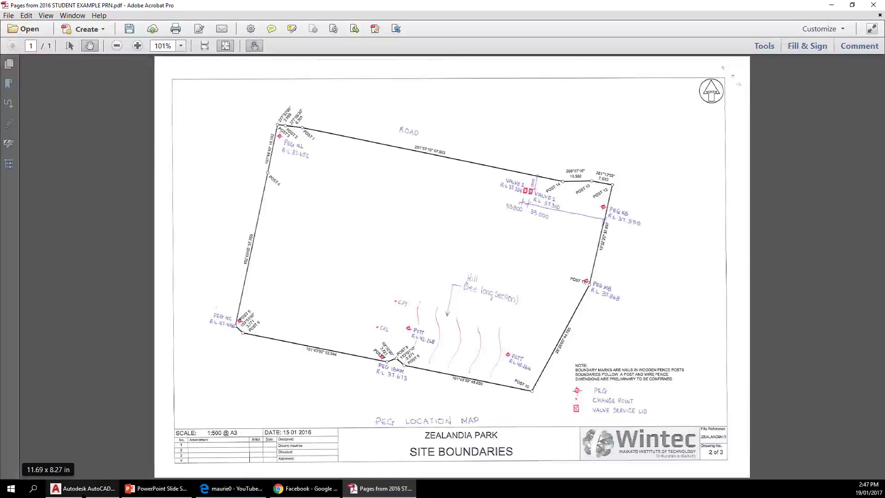
click(83, 490)
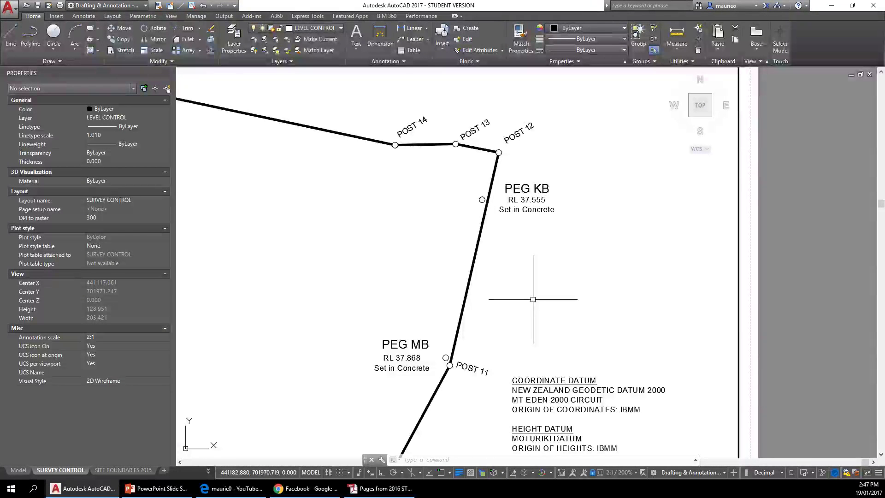
click(211, 51)
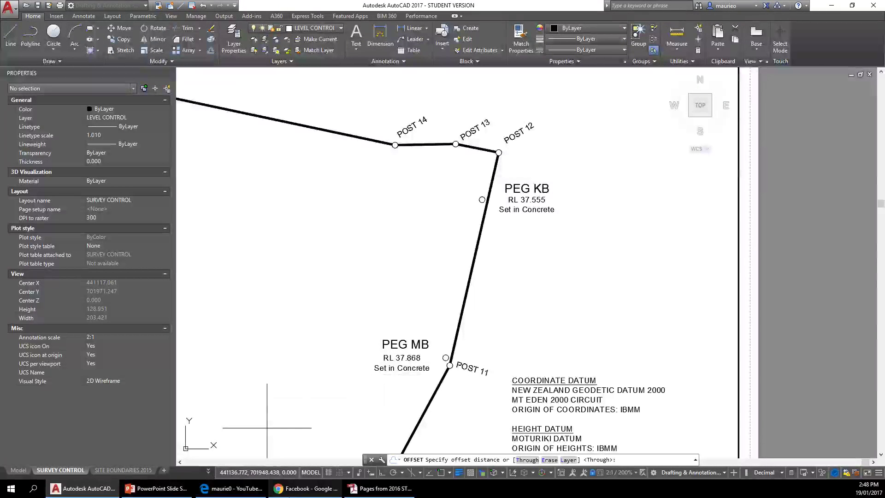
click(392, 490)
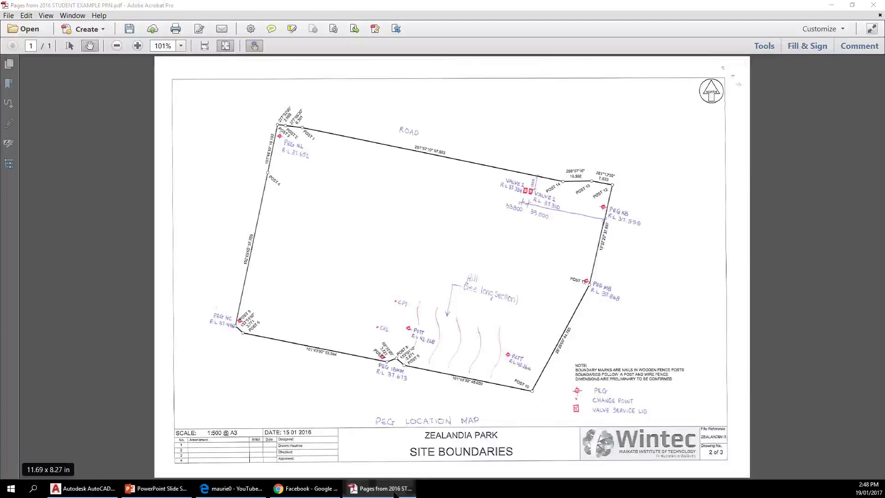
click(391, 489)
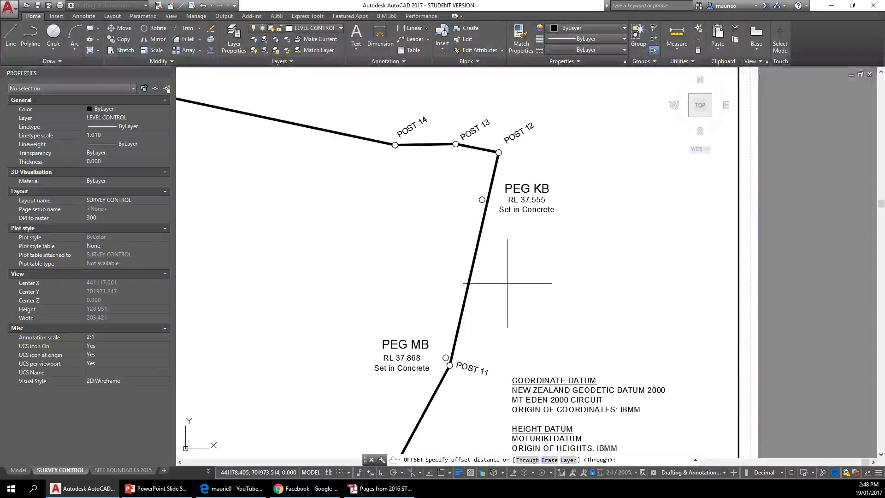
text(33.5)
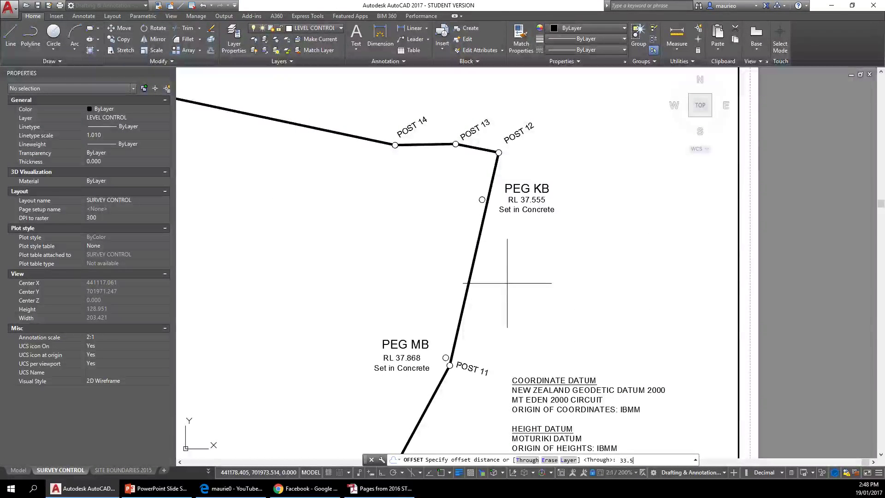
key(Return)
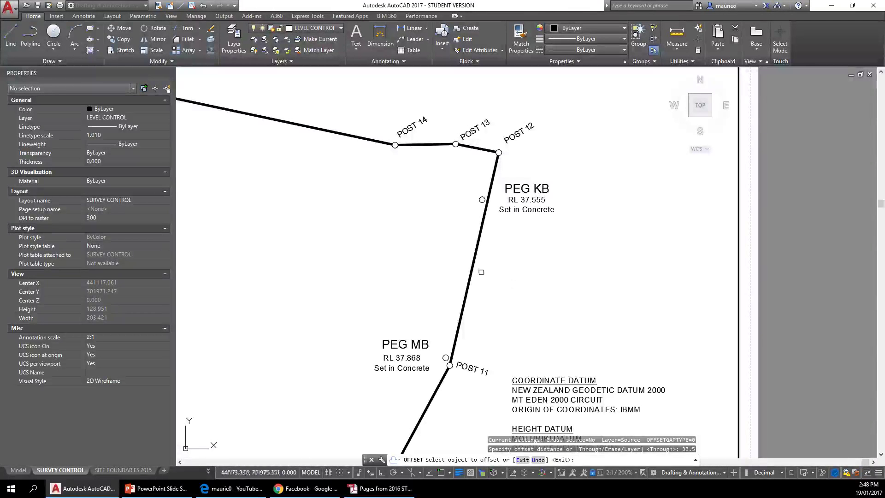
click(474, 260)
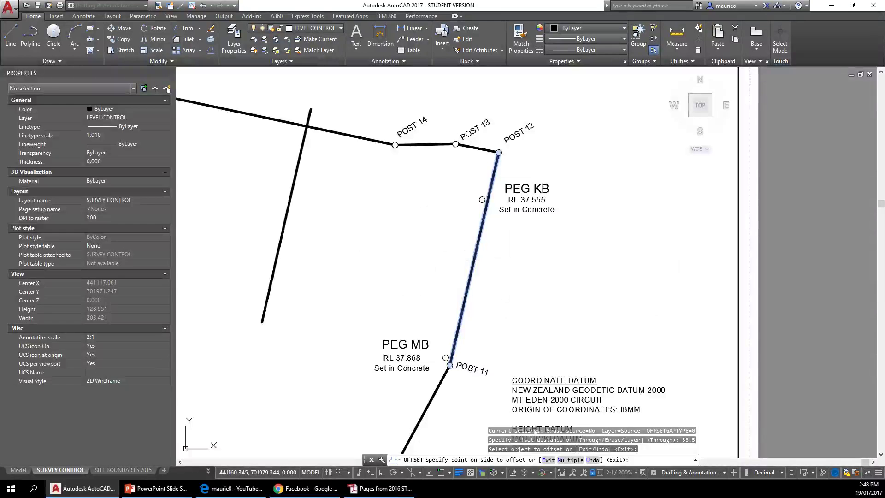
click(401, 250)
click(569, 377)
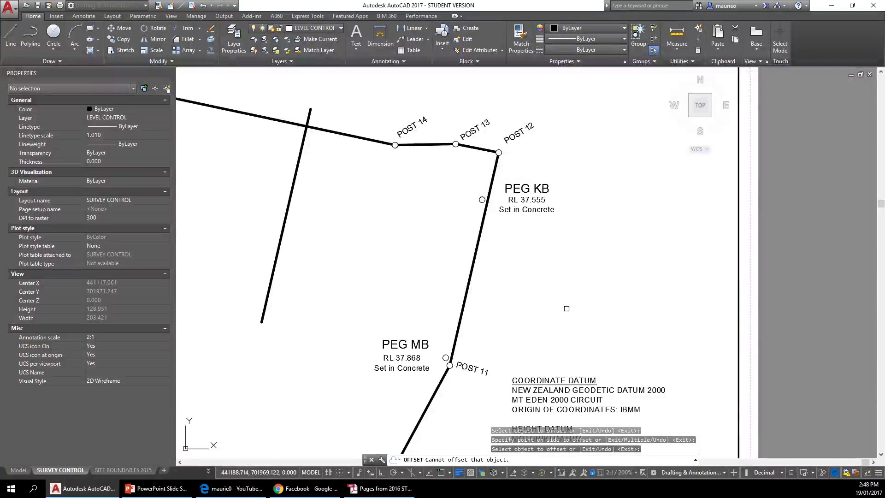
key(Escape)
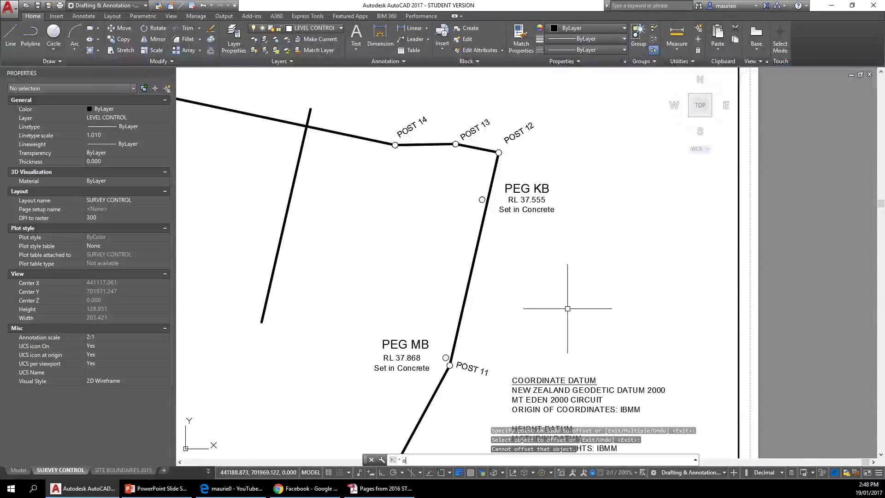
Offset the boundary line between Post 11 and Post 12 by 33.8 into the site, following the distance on the PDF map
text(o)
key(Return)
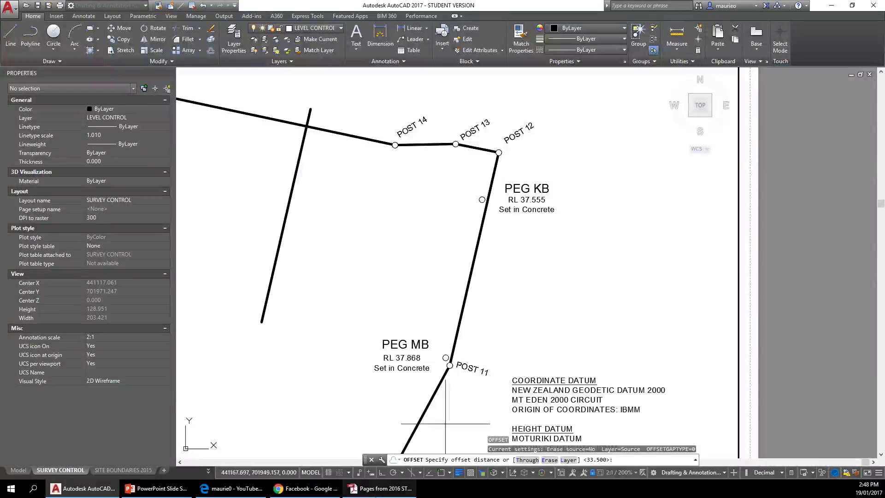
click(402, 492)
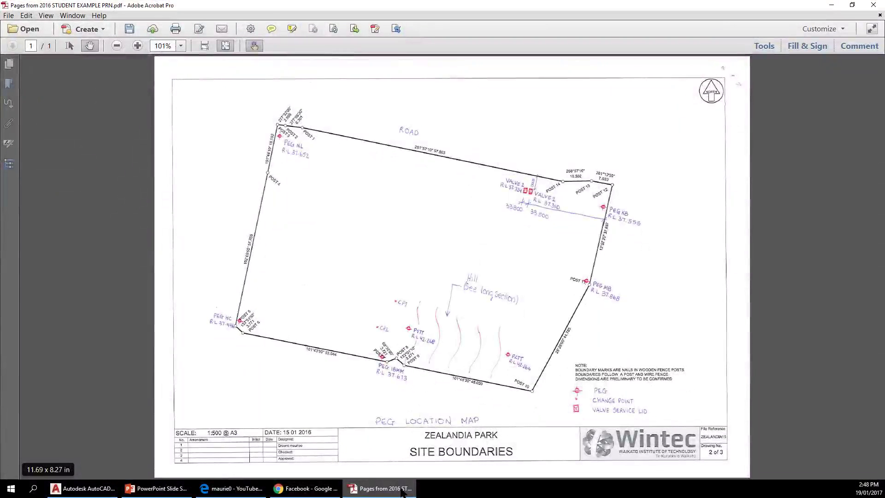
click(402, 492)
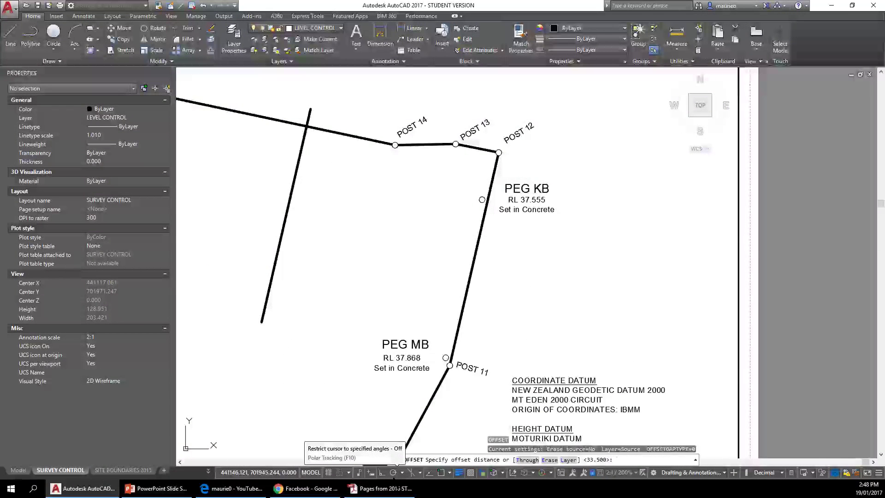
text(.8)
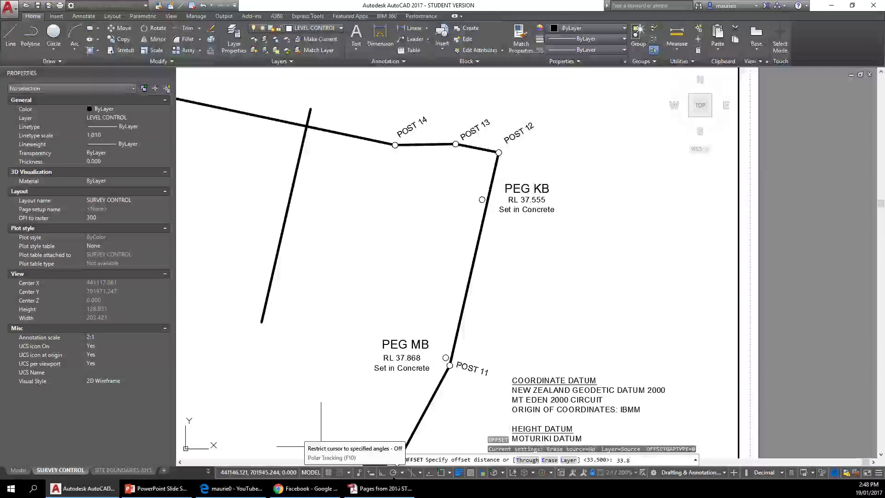
key(Return)
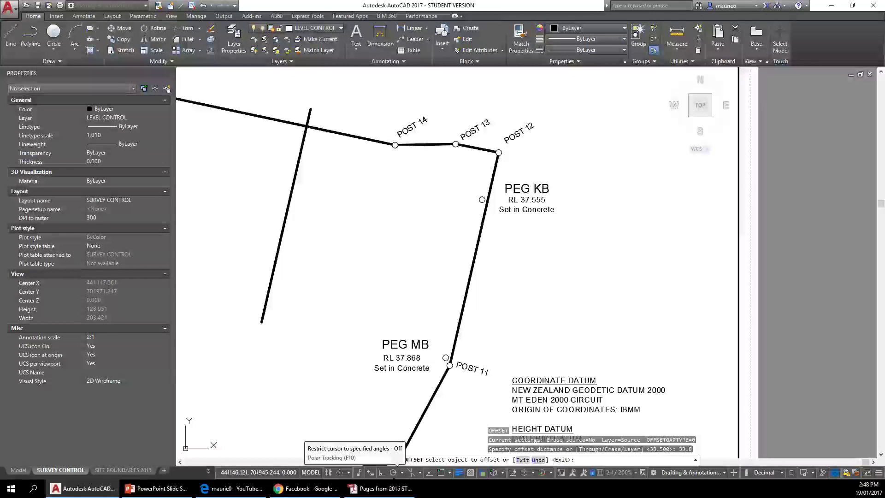
click(467, 292)
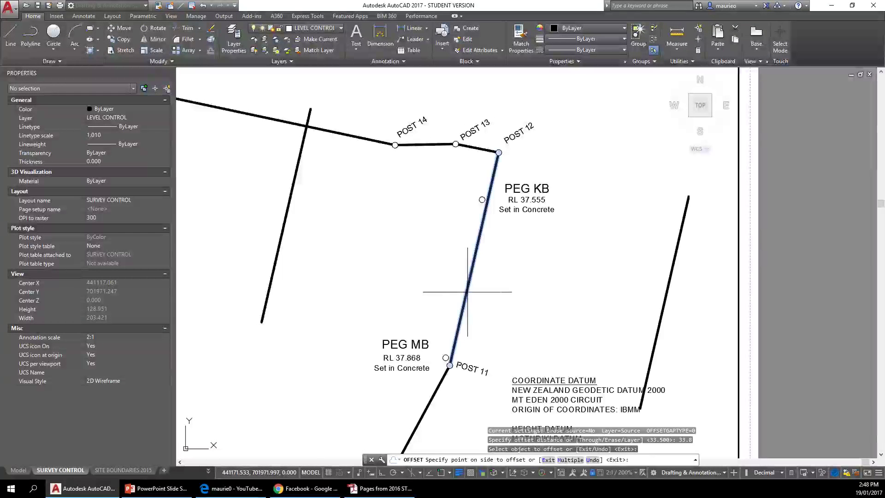
click(370, 278)
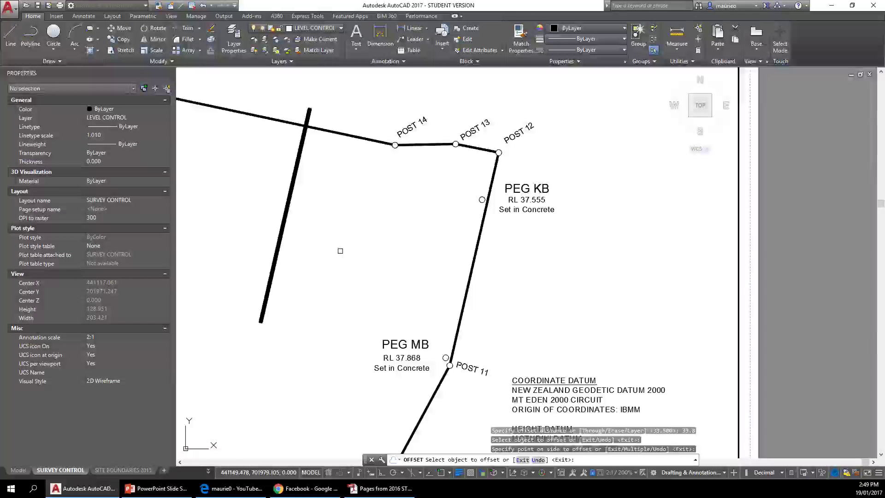
key(Return)
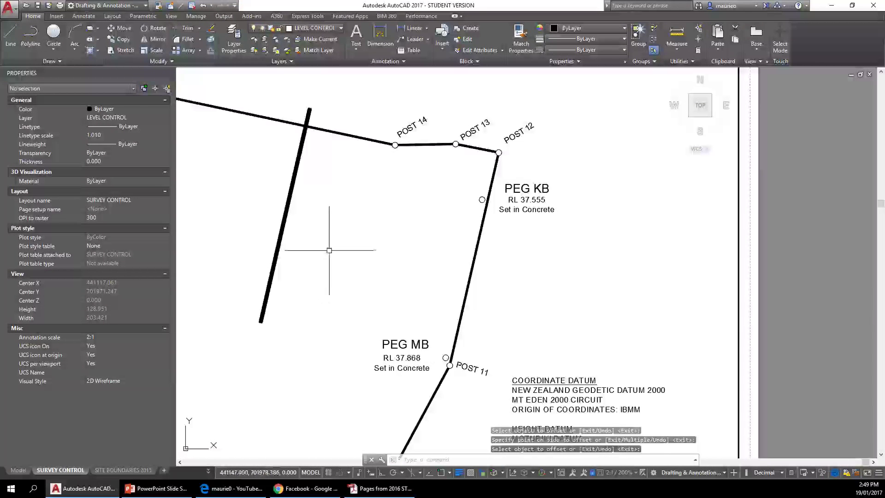
Turn off the lineweight display and offset the boundary line running west from Post 14 by 5 into the site
click(459, 473)
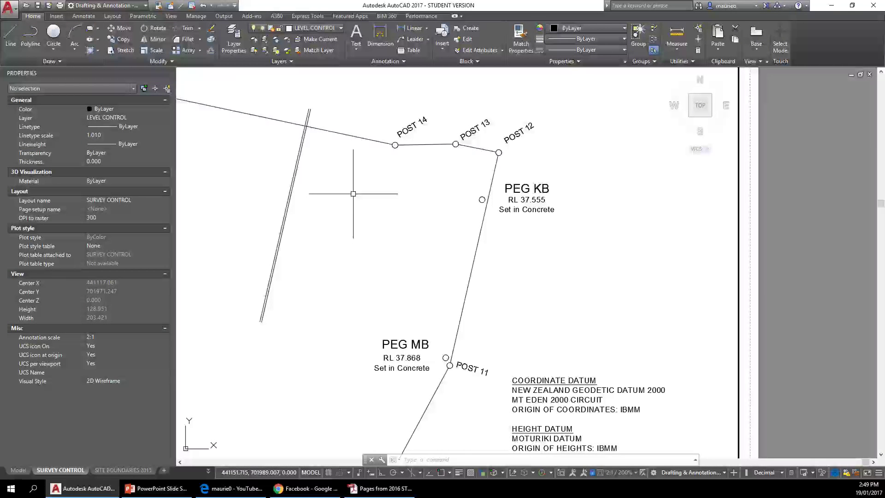
text(o)
key(Return)
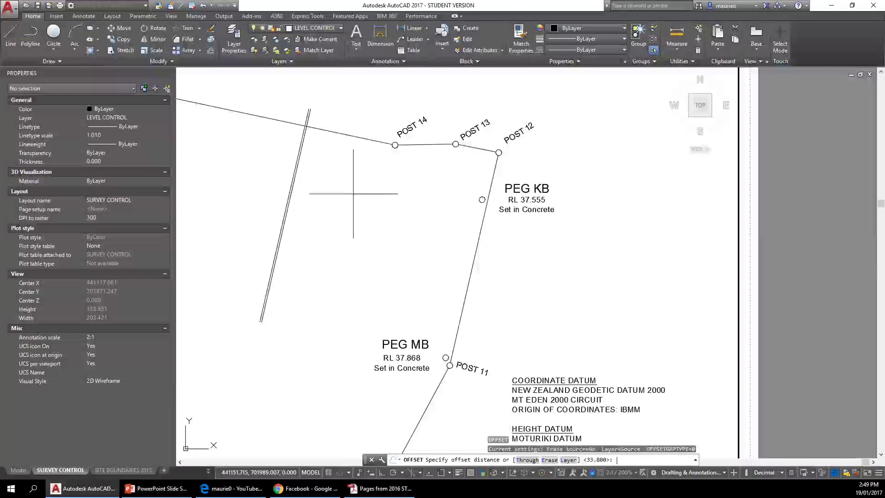
text(.5)
key(Return)
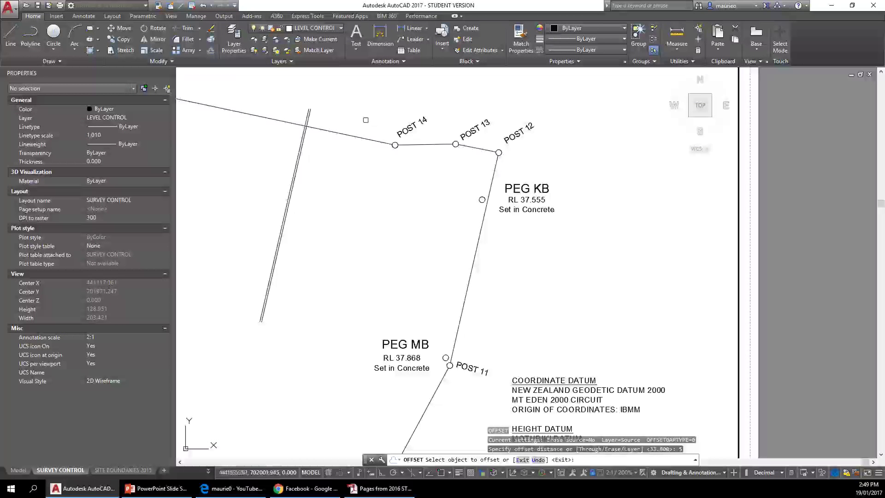
click(363, 137)
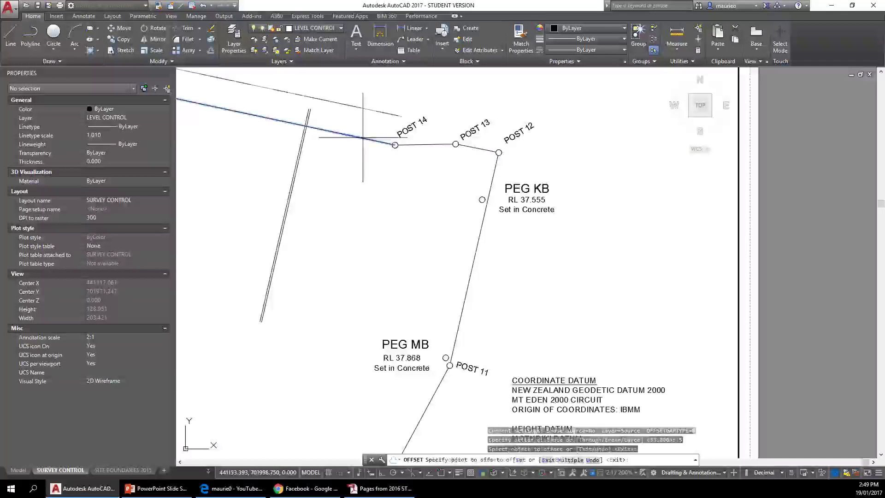
click(336, 185)
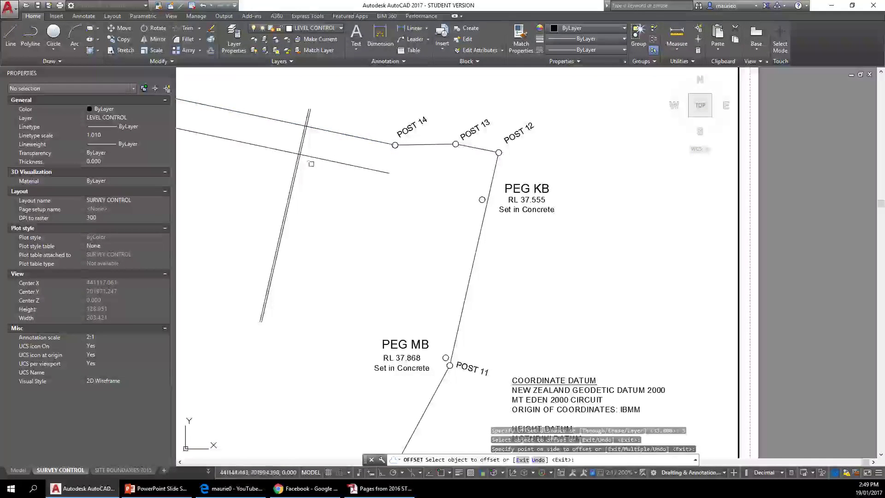
scroll(299, 138, up, 8)
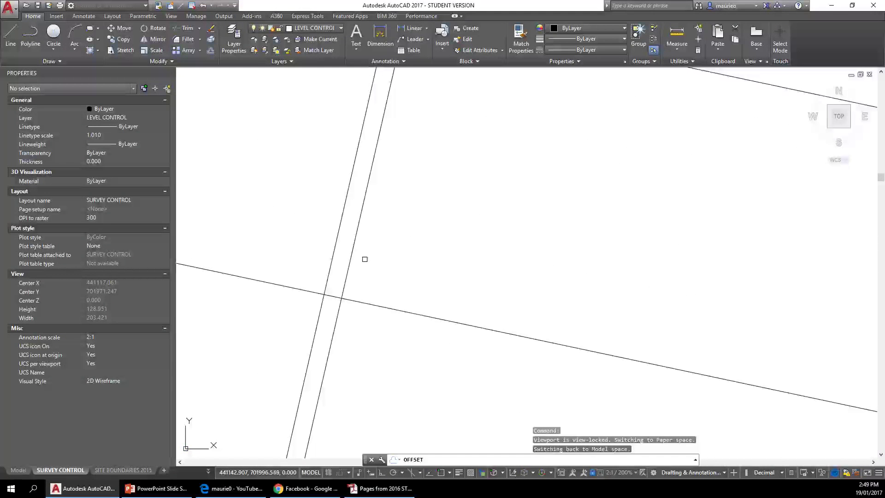
middle_drag(364, 259, 398, 130)
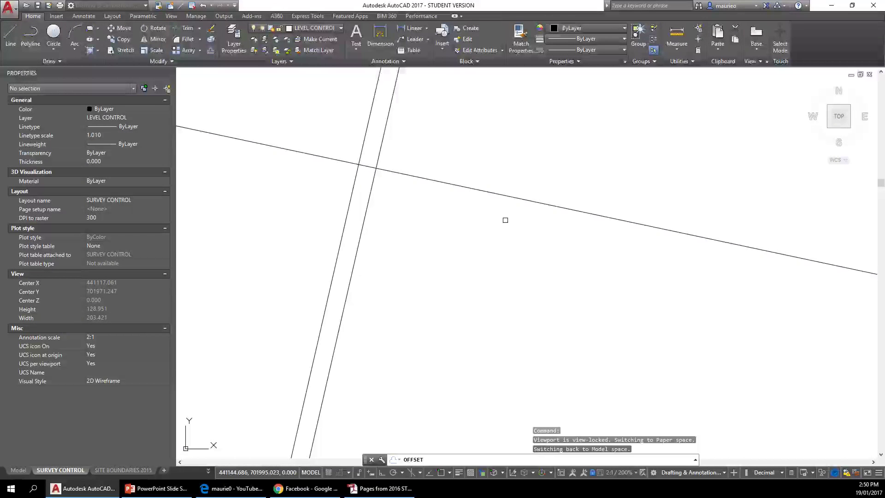
key(Escape)
key(Escape)
key(Escape)
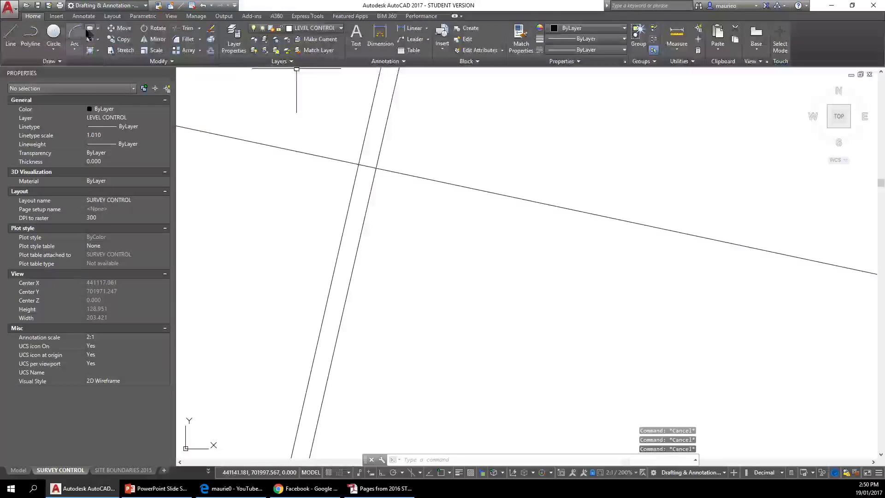
Draw a 0.3 by 0.3 rectangle in the empty area just below the offset-line intersections
click(90, 29)
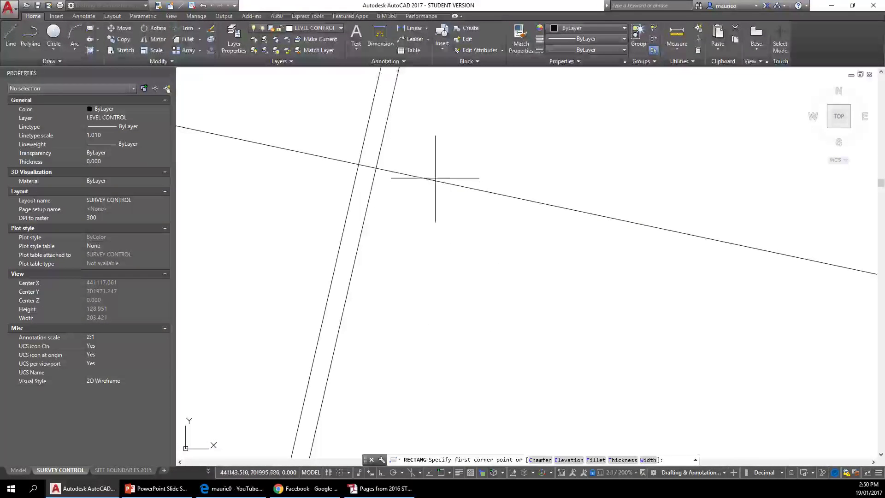
click(425, 236)
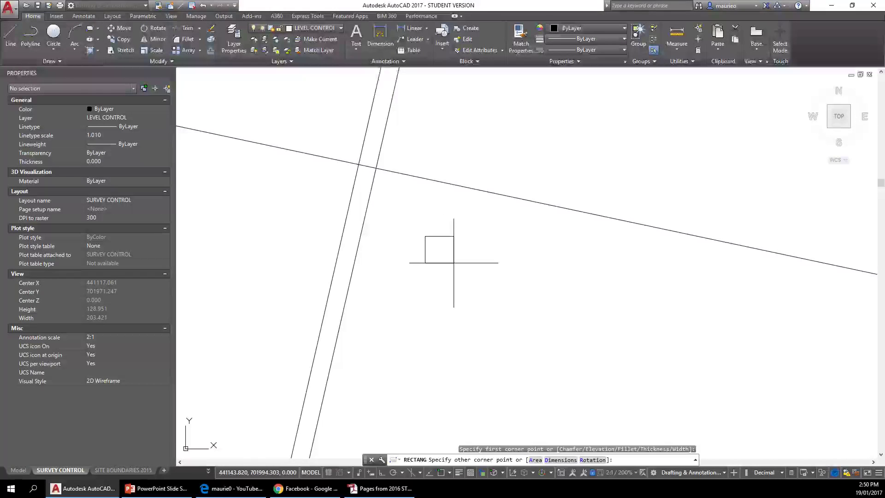
text(d)
key(Return)
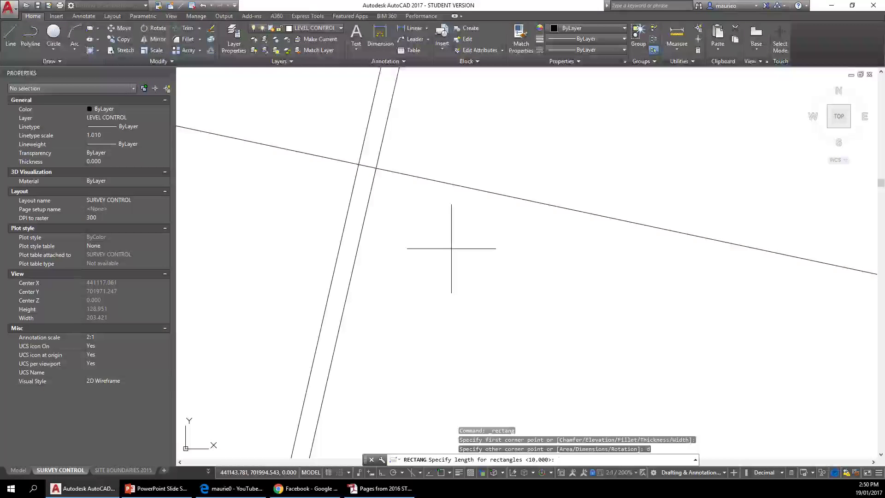
text(.3)
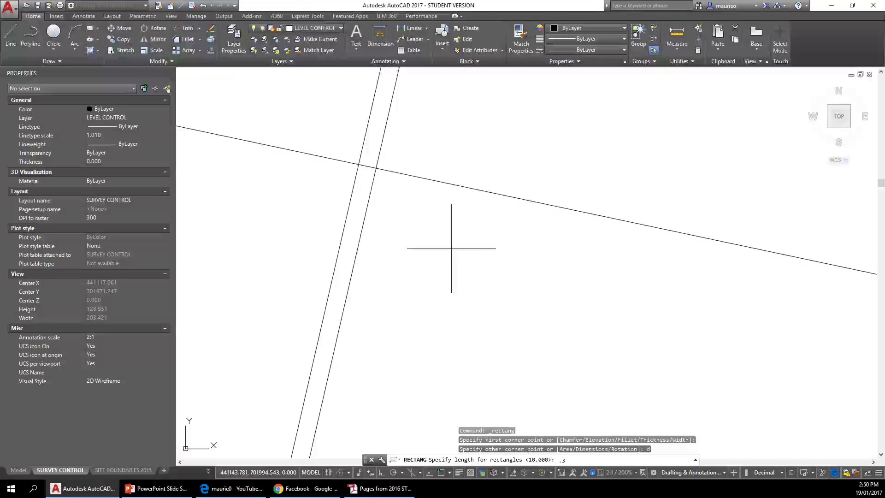
key(Return)
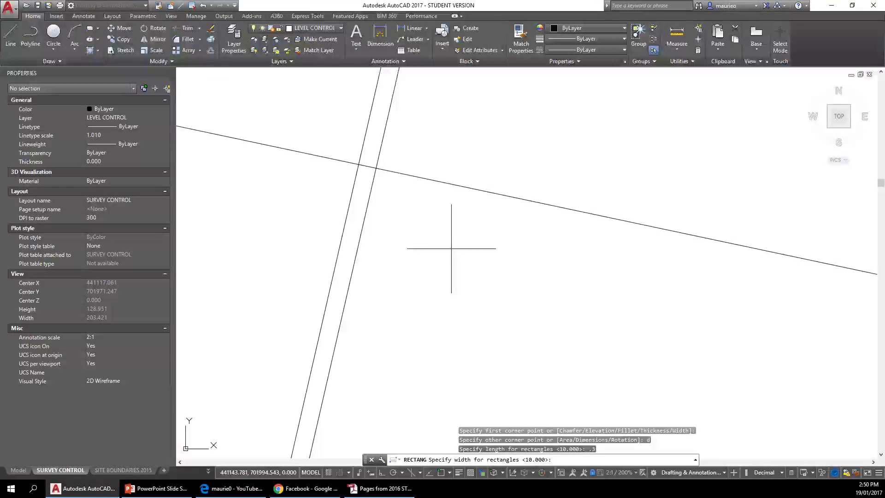
text(.3)
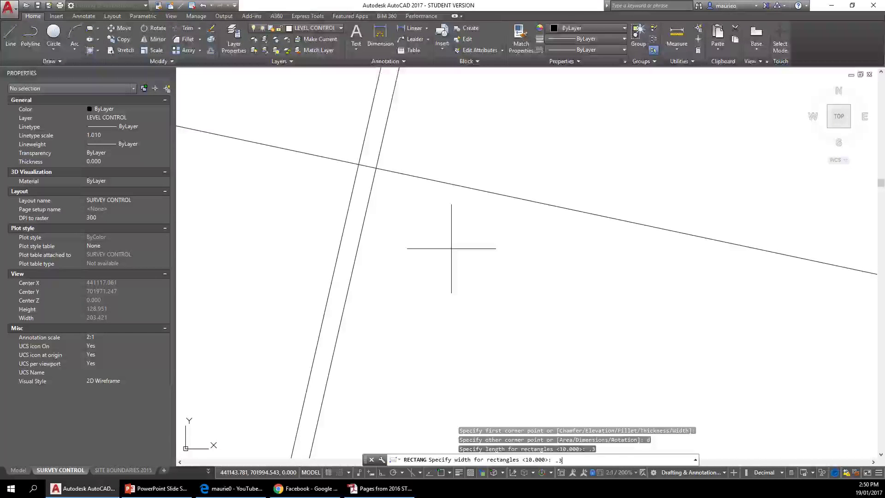
key(Return)
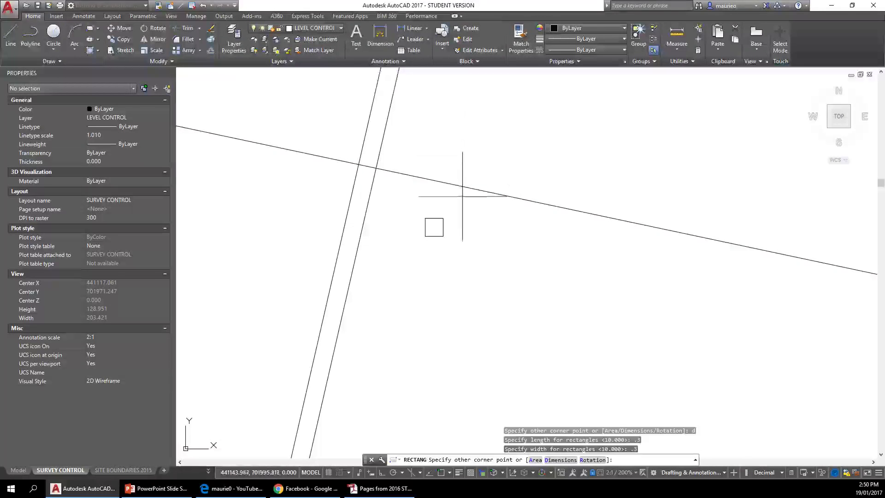
click(459, 280)
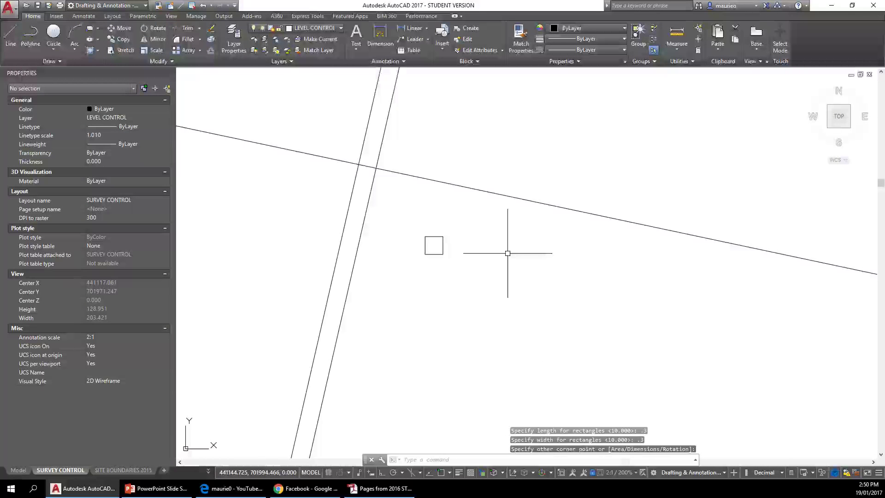
key(Escape)
key(Escape)
key(Escape)
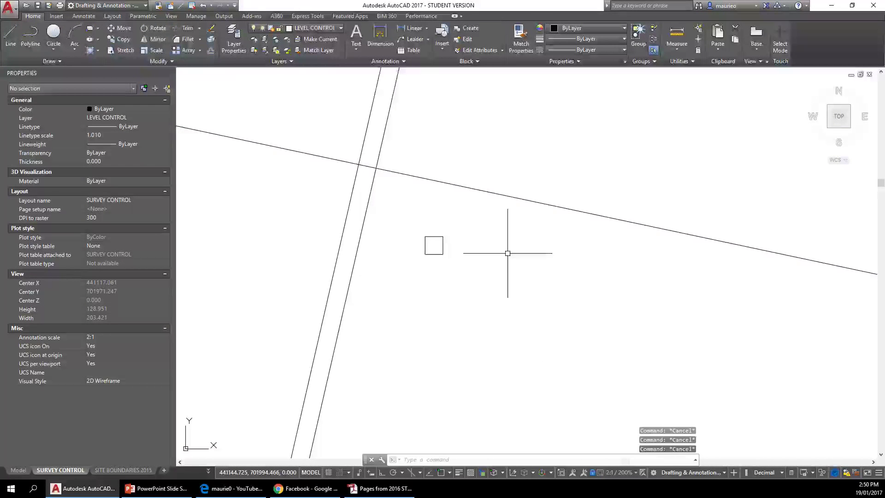
text(1)
key(Return)
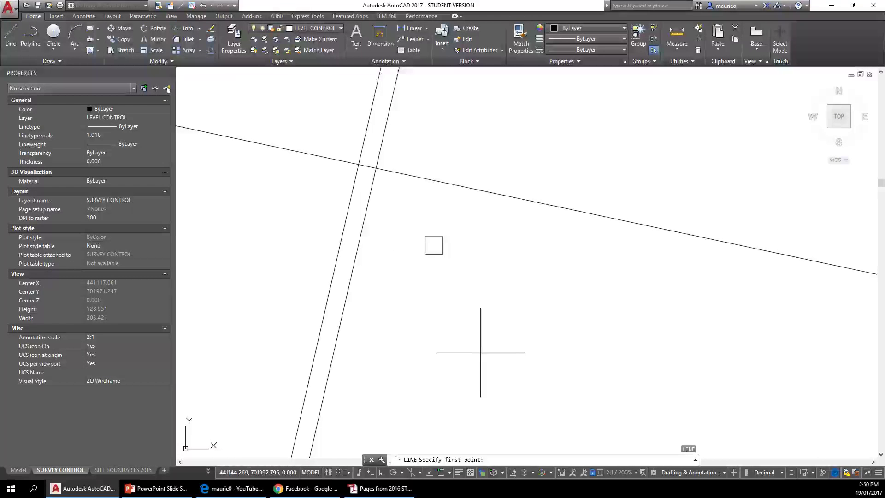
key(Escape)
key(Escape)
key(Escape)
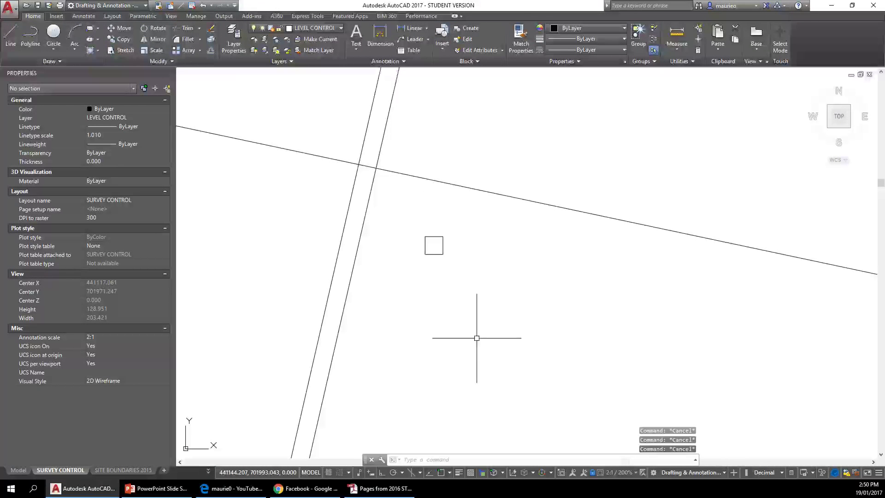
Turn on object snap and draw a diagonal line from the small square's upper-left corner to its lower-right corner
text(1)
key(Return)
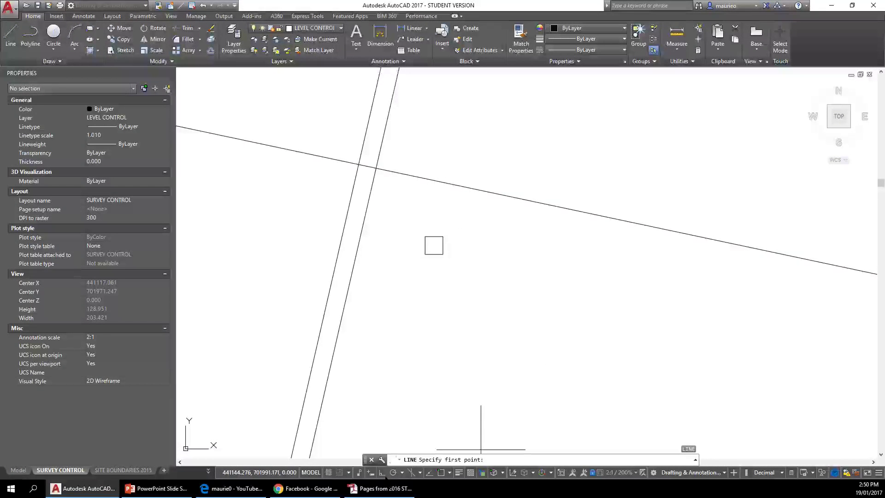
click(441, 473)
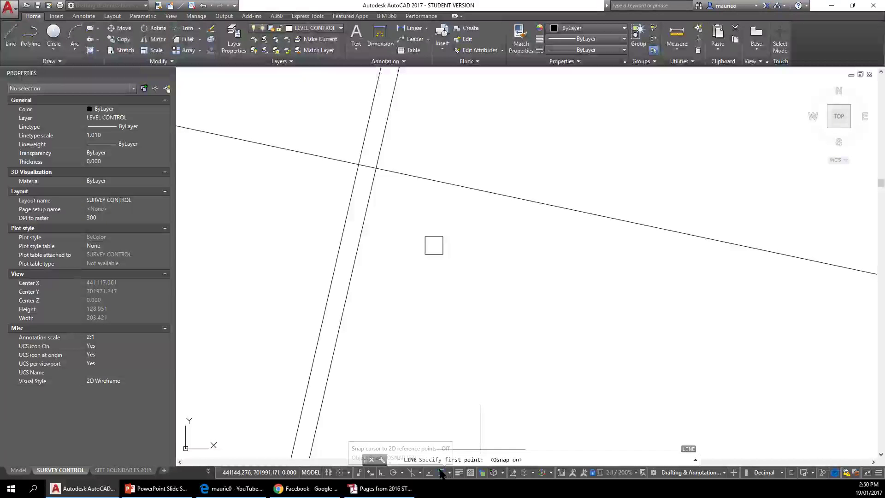
click(425, 236)
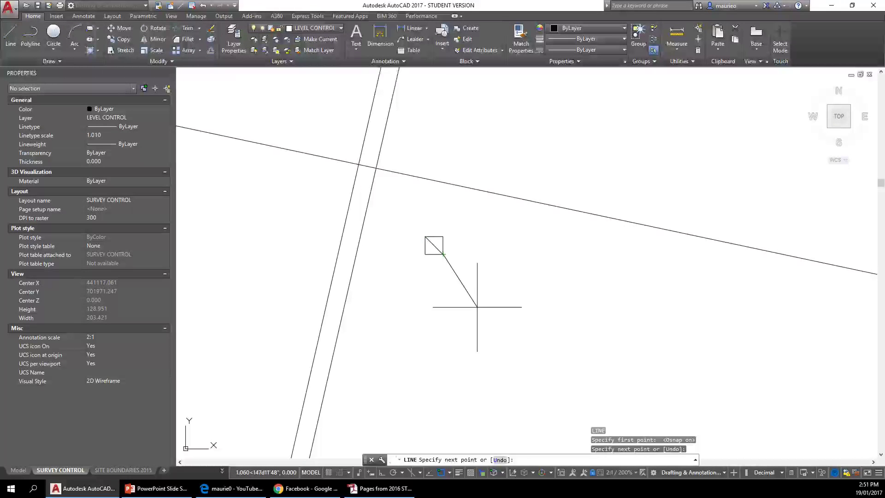
key(Escape)
key(Escape)
key(Escape)
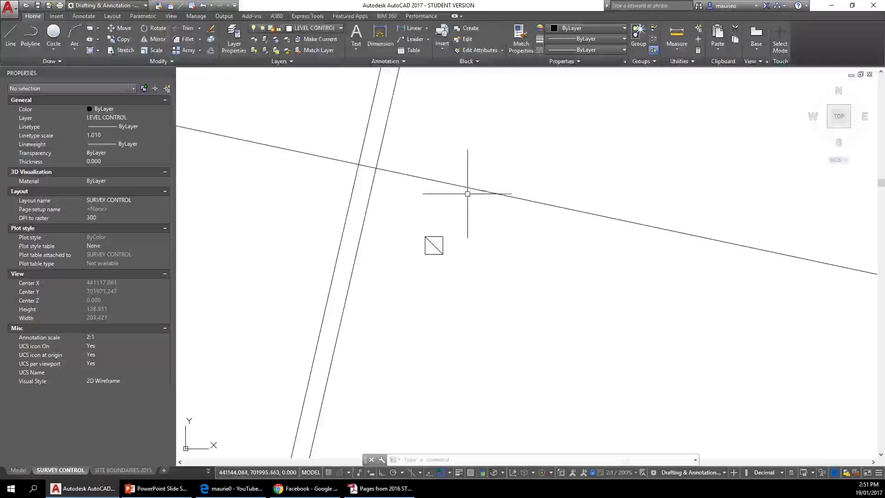
Move the square and its diagonal from the diagonal's midpoint to the intersection of the 33.8 and 5 offset lines
click(454, 217)
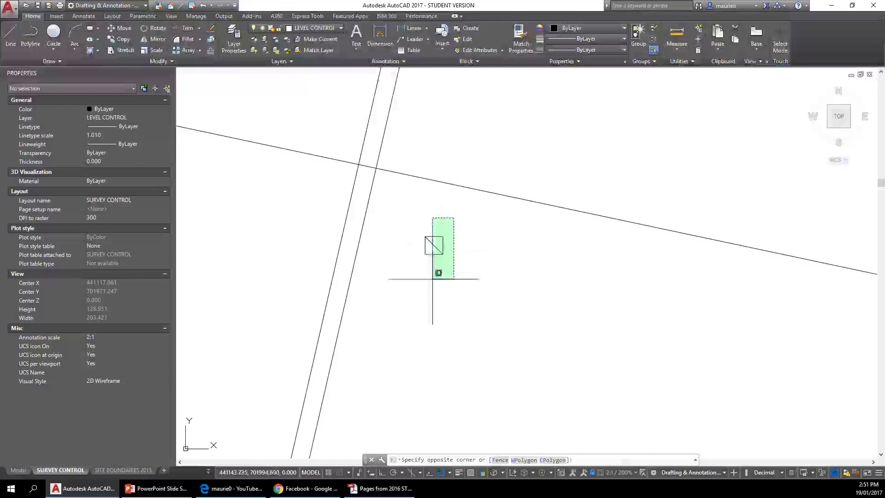
click(408, 300)
right_click(460, 277)
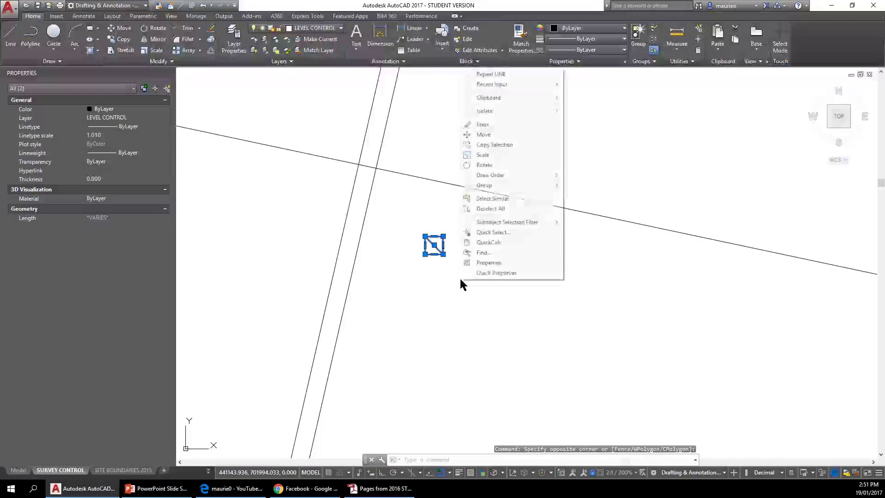
click(504, 135)
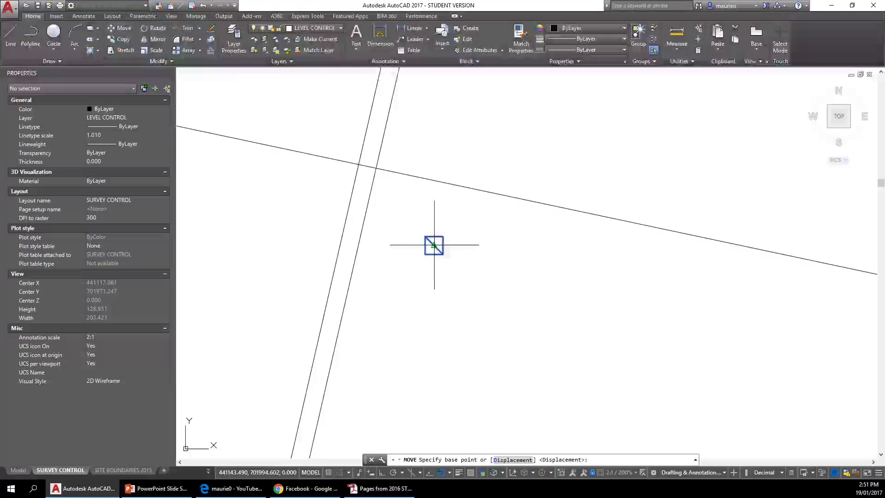
click(434, 245)
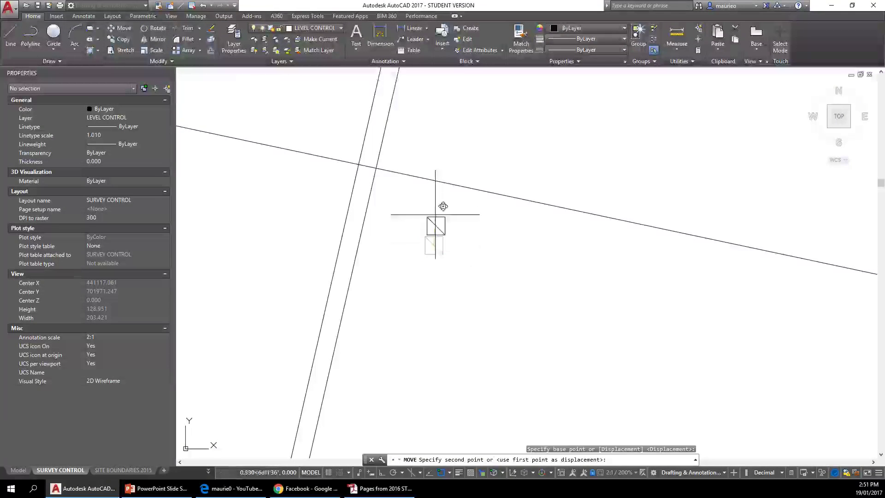
click(358, 164)
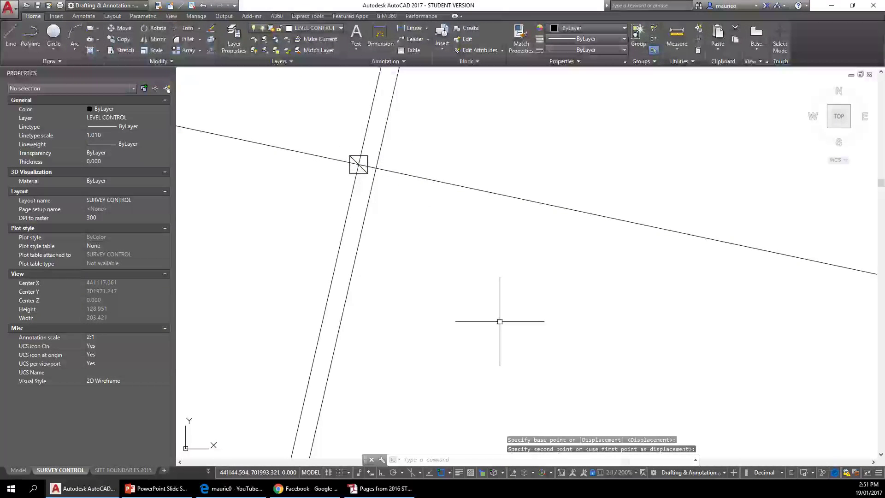
key(Escape)
key(Escape)
key(Escape)
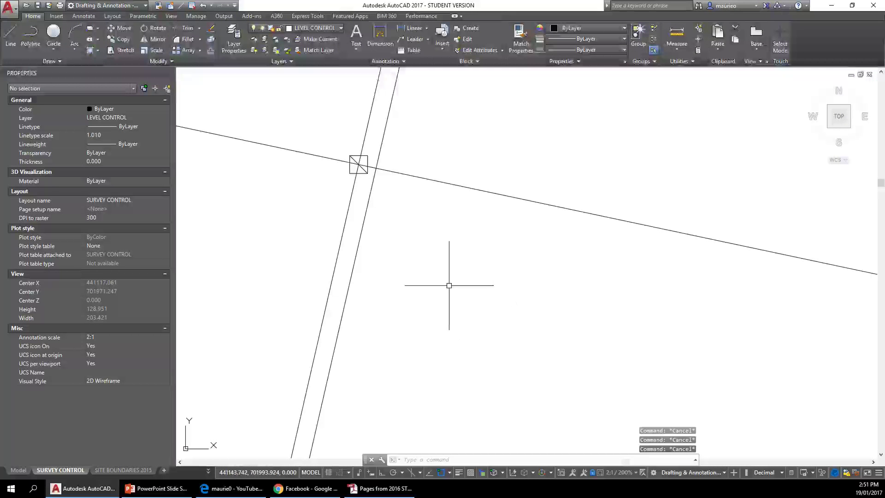
Rotate the small square and its diagonal about the diagonal's midpoint to align with the 5 offset line
scroll(371, 182, up, 3)
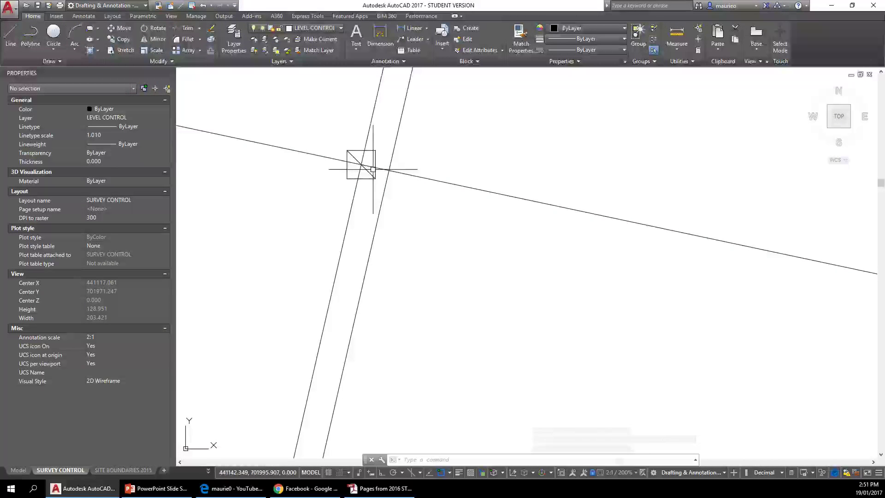
click(360, 162)
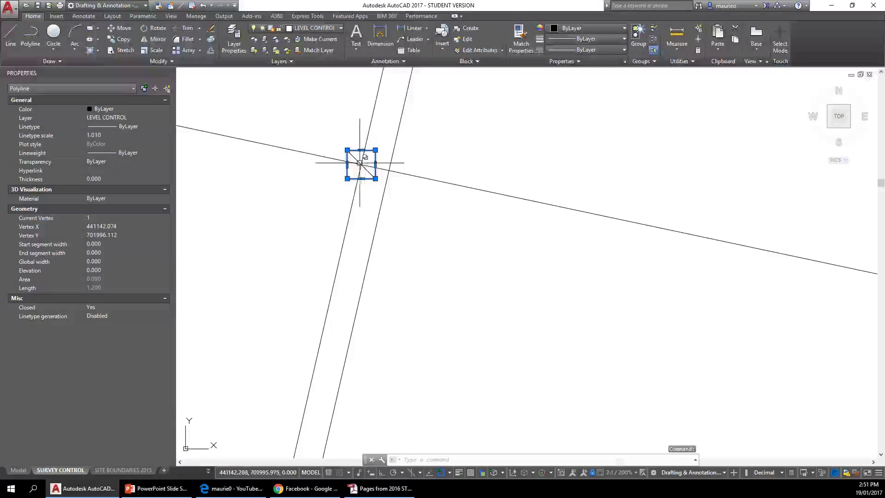
click(357, 158)
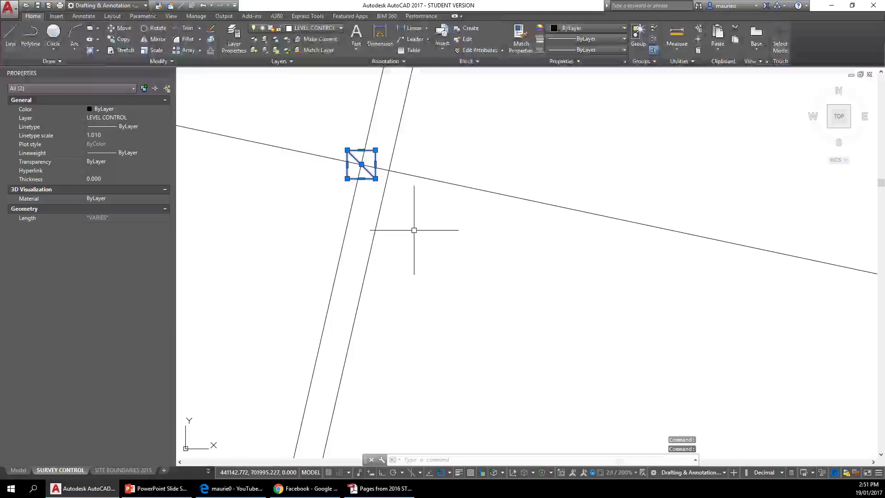
right_click(414, 227)
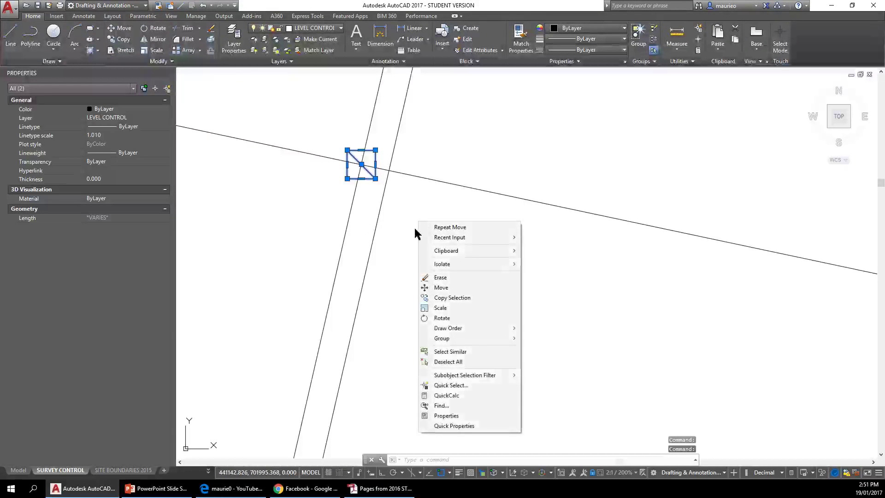
click(443, 318)
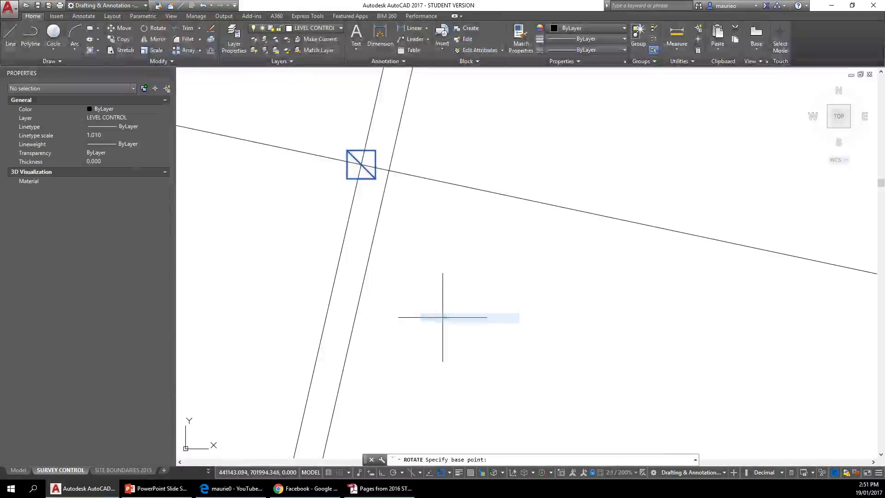
click(361, 164)
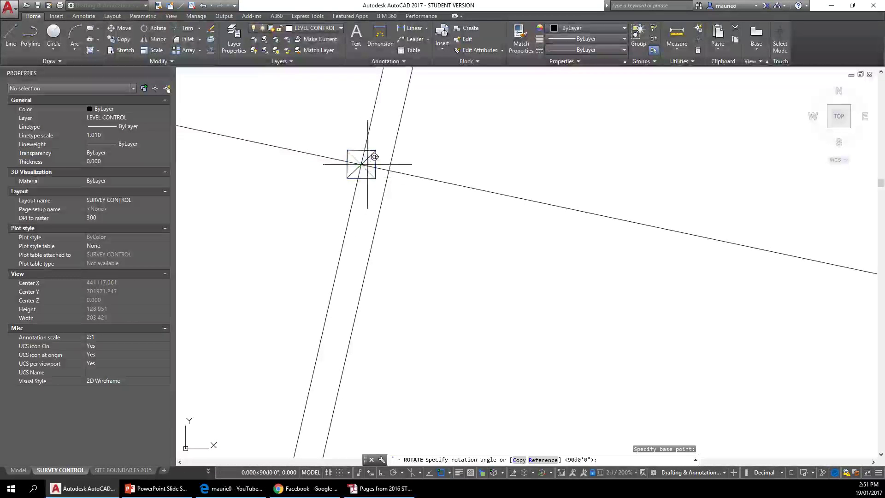
click(440, 180)
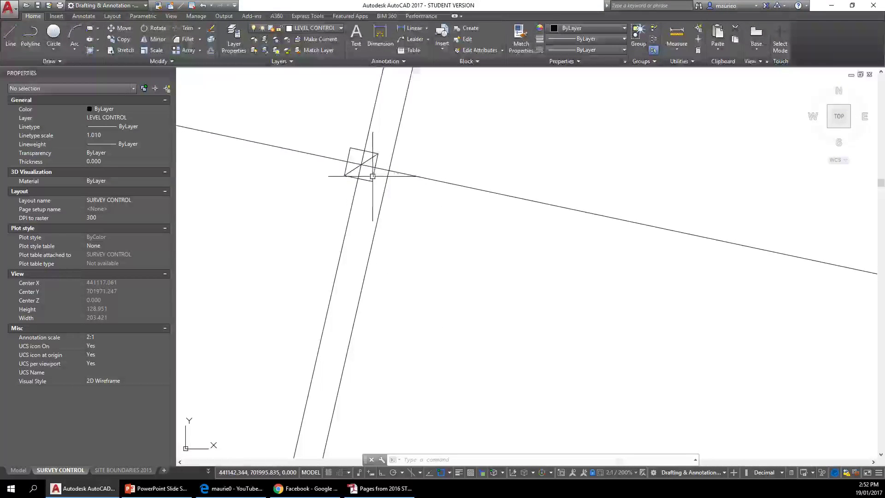
Copy the rotated square and diagonal from the diagonal's midpoint to the neighbouring intersection just east along the 5 offset line
click(364, 161)
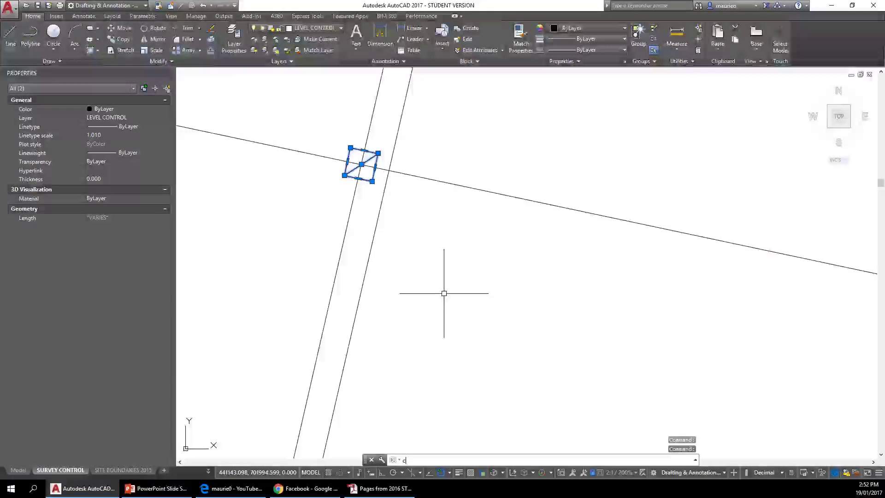
text(cp)
key(Return)
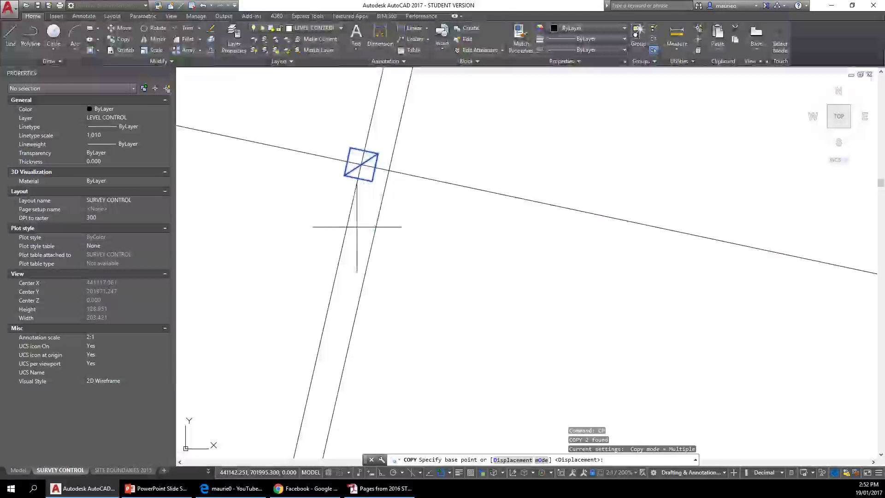
click(362, 164)
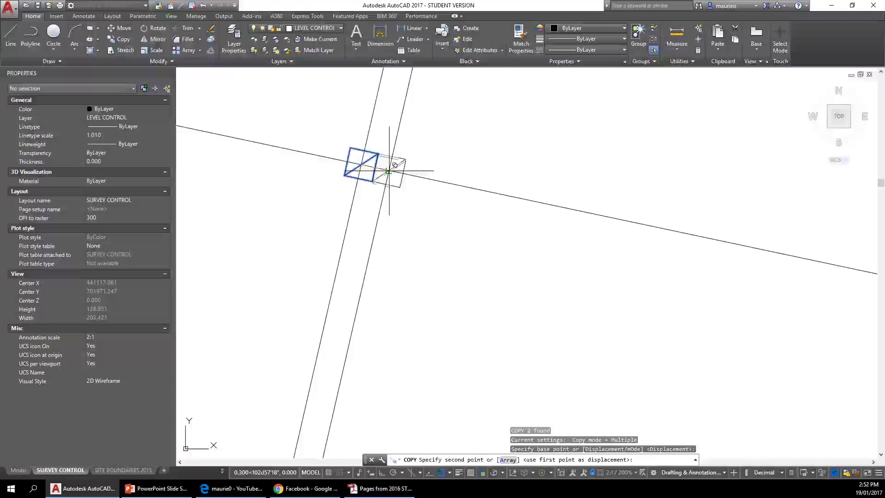
click(389, 170)
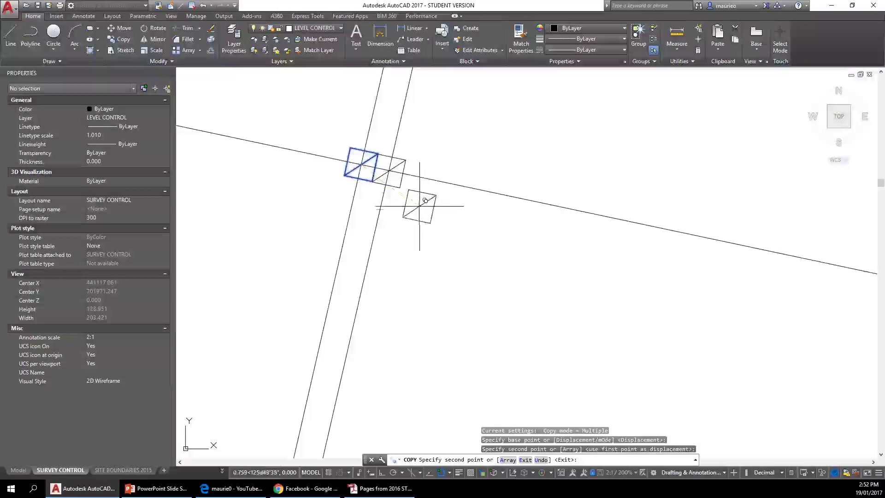
key(Escape)
key(Escape)
key(Escape)
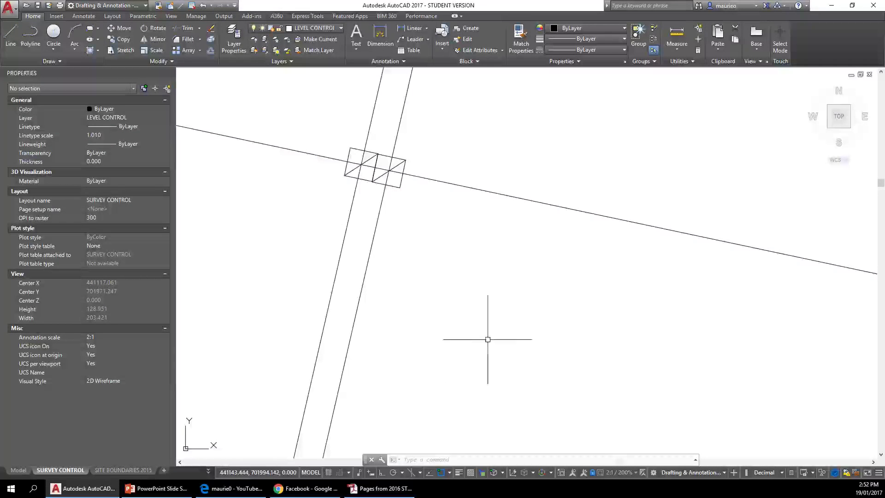
Scale the original western square and its diagonal by 0.8 about the diagonal's midpoint
click(365, 181)
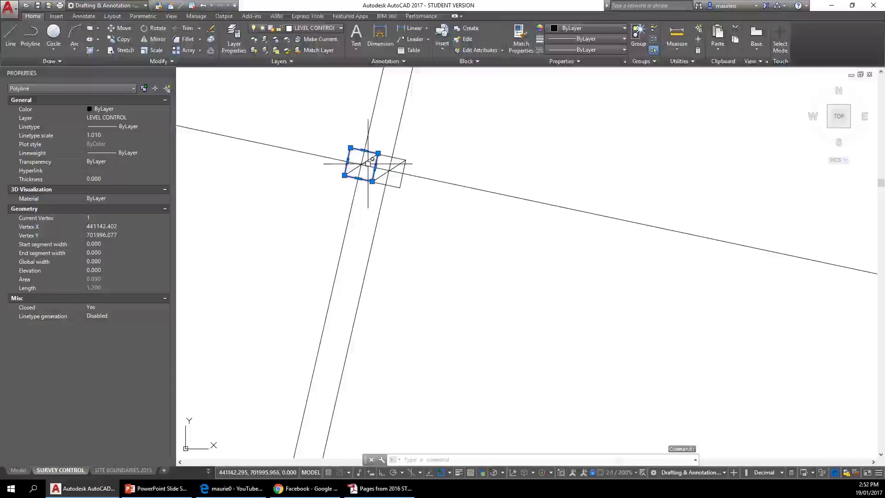
click(368, 160)
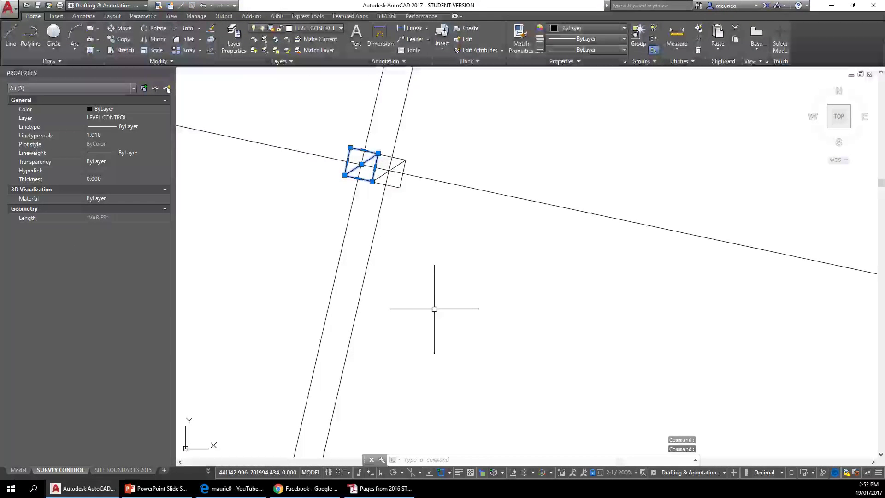
text(sc)
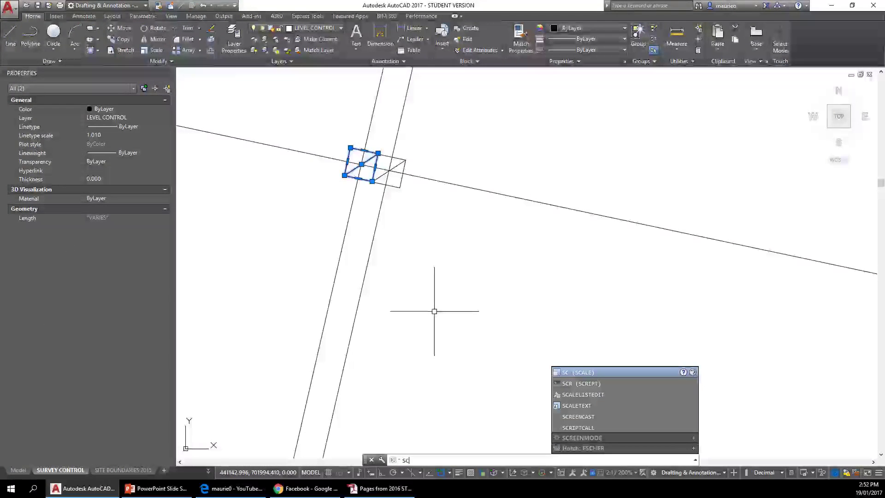
key(Return)
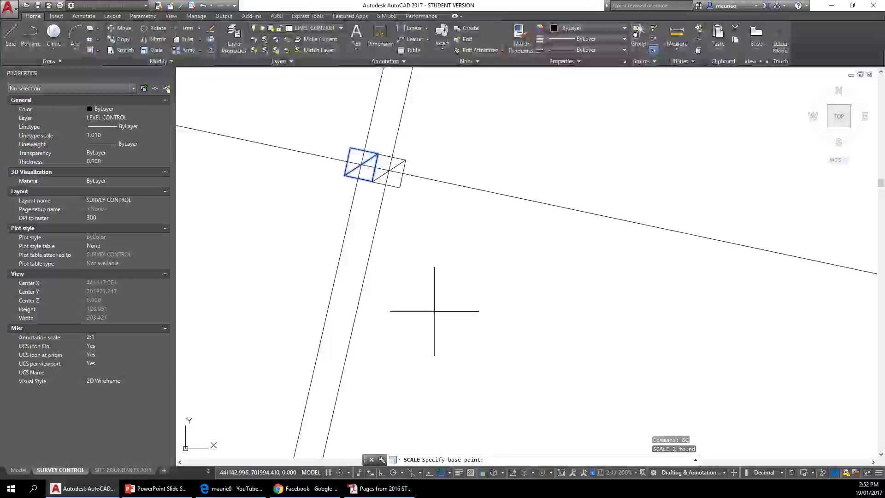
click(361, 164)
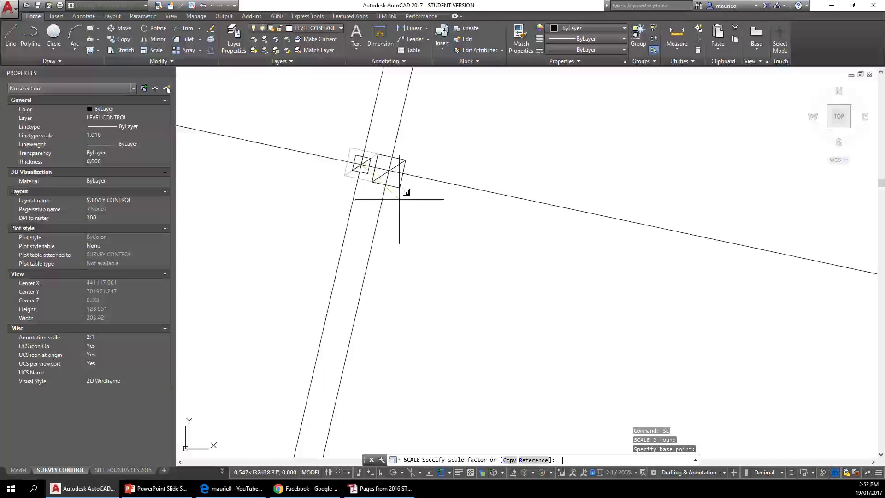
key(Return)
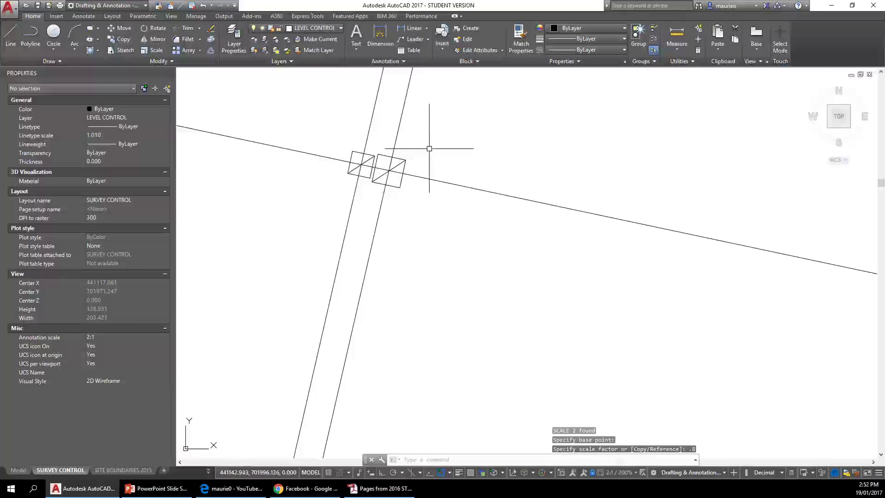
Erase the full-size copy of the square and diagonal at the eastern intersection
click(414, 151)
click(406, 158)
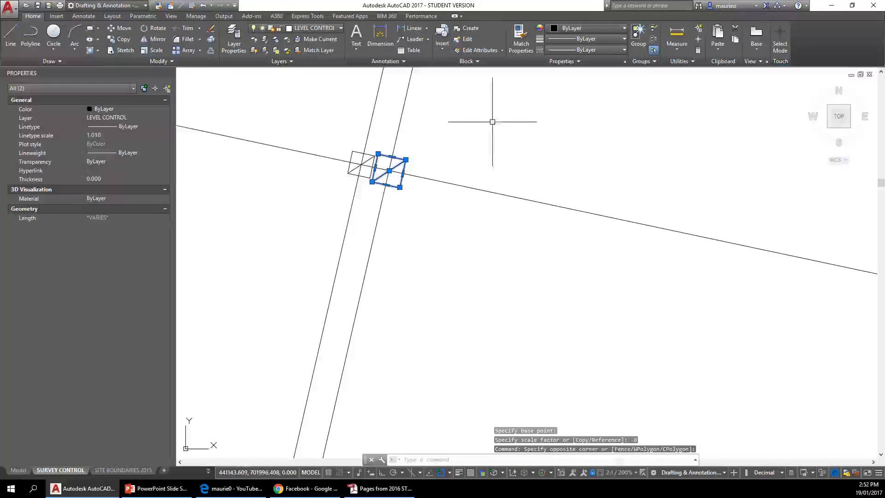
key(Delete)
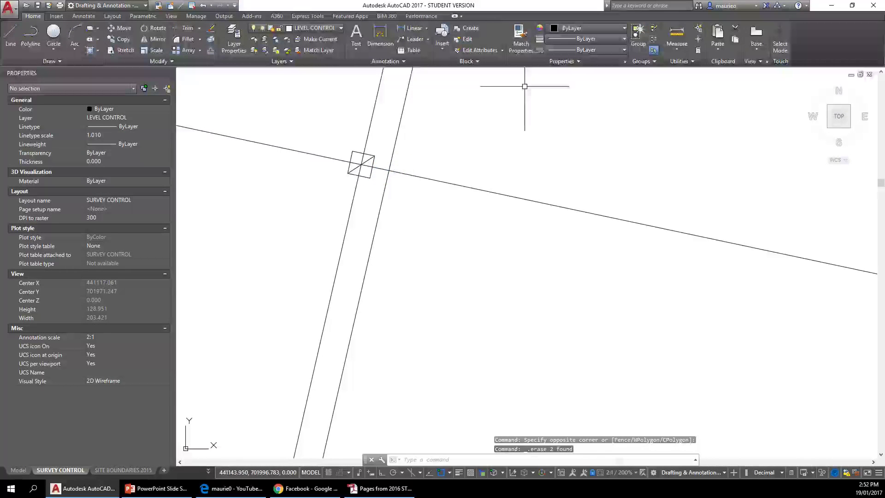
Copy the reduced square and diagonal from the diagonal's midpoint to the eastern intersection of the offset lines
click(379, 146)
click(362, 200)
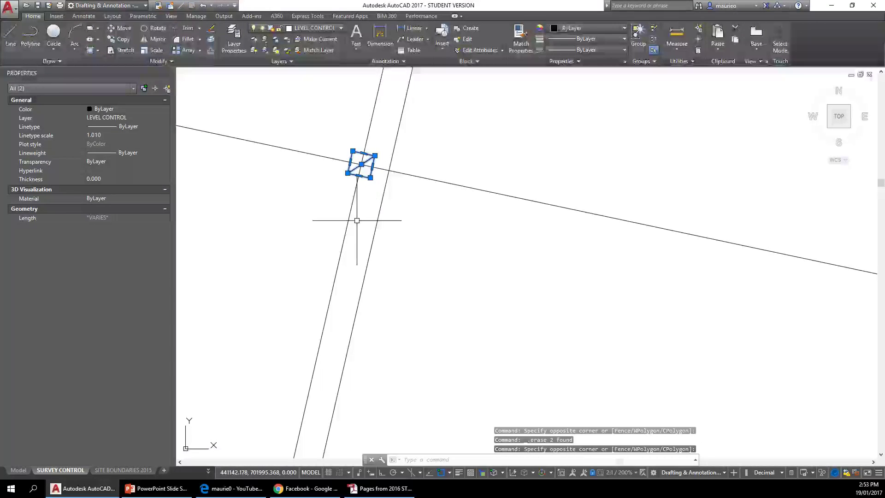
text(cp)
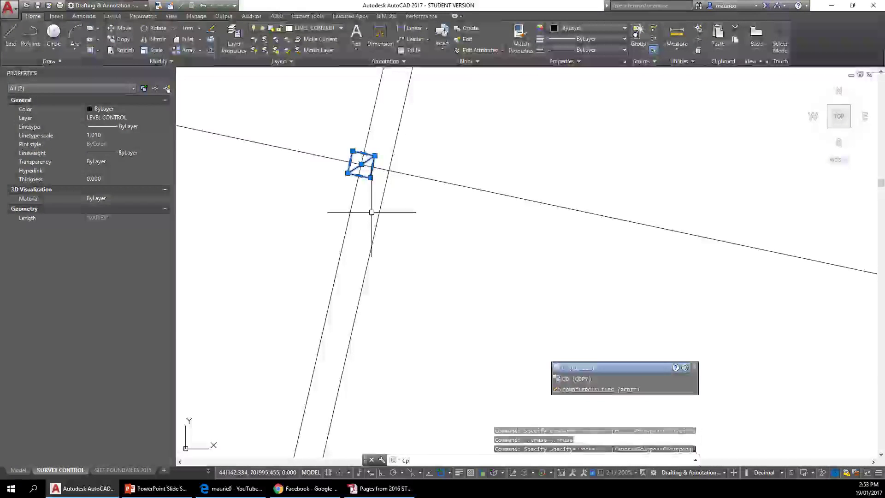
key(Return)
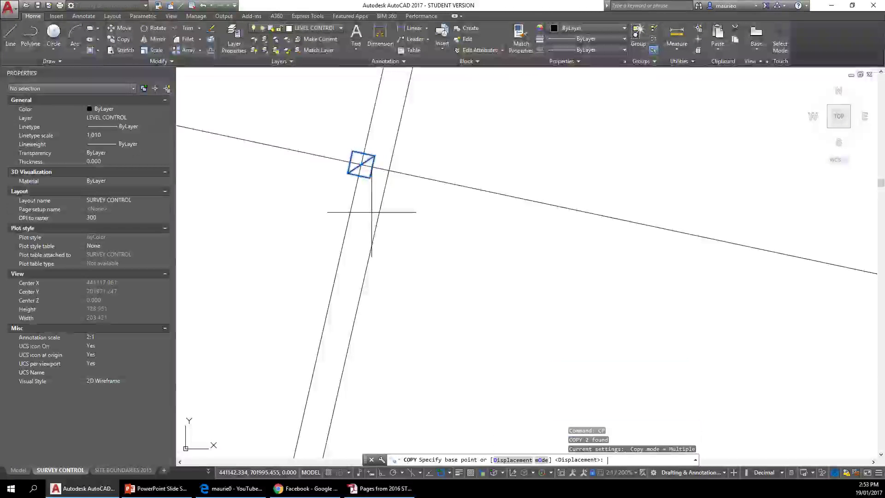
click(361, 163)
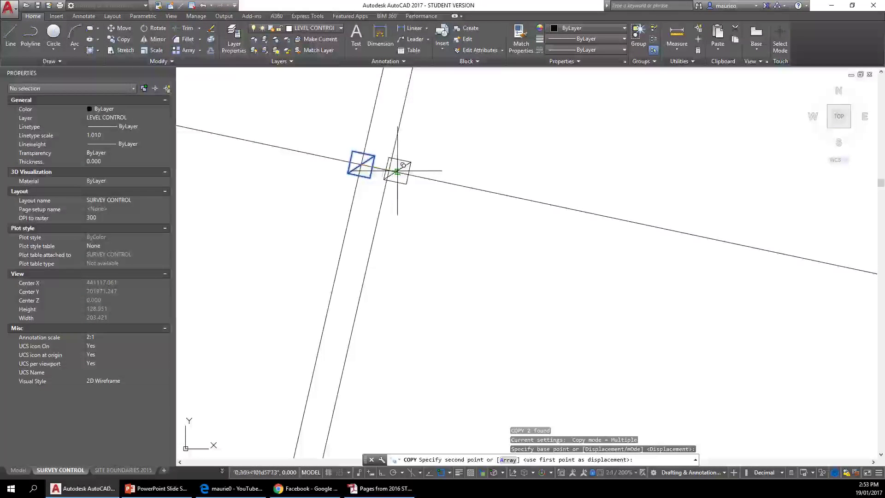
scroll(389, 171, up, 5)
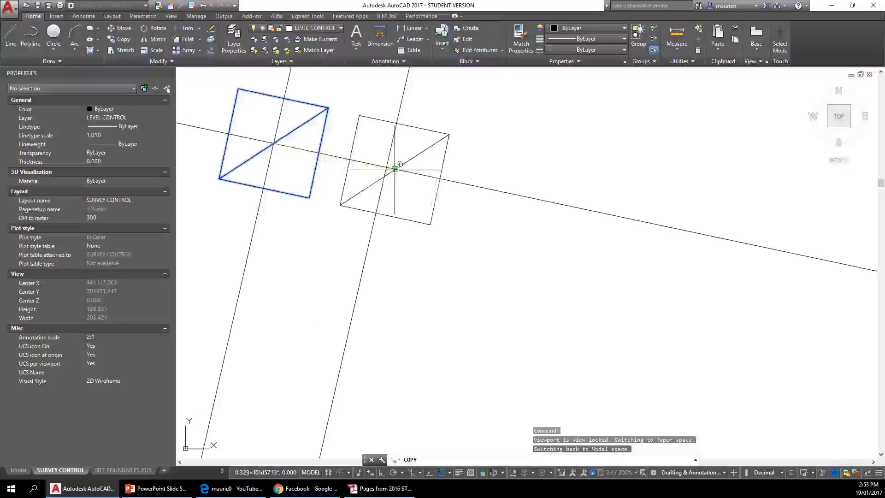
click(387, 167)
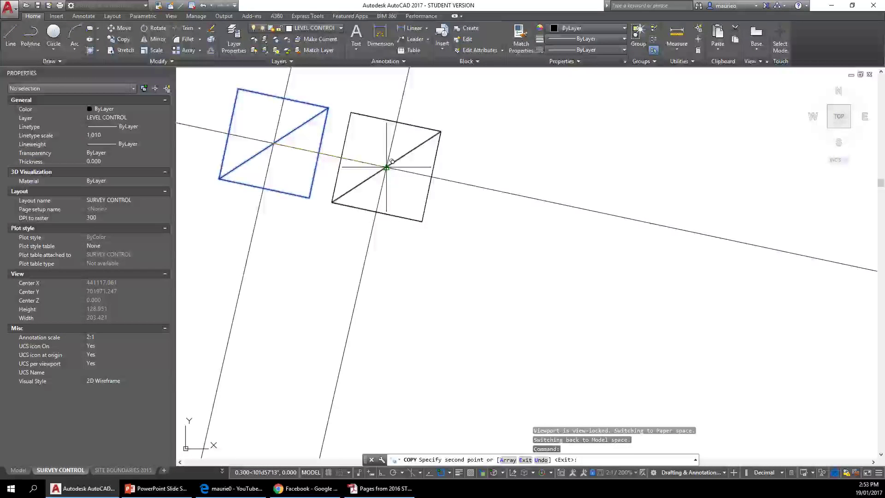
key(Escape)
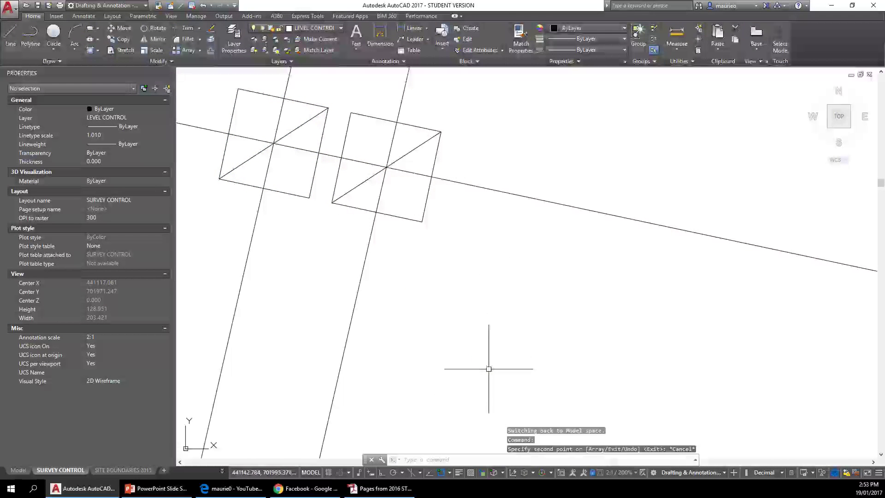
Erase the diagonals of both valve squares and the three offset construction lines crossing them
click(412, 150)
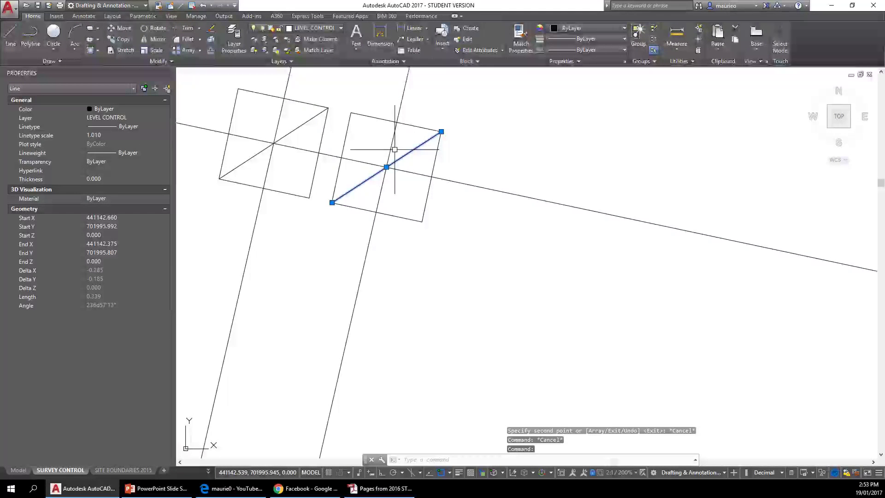
click(390, 150)
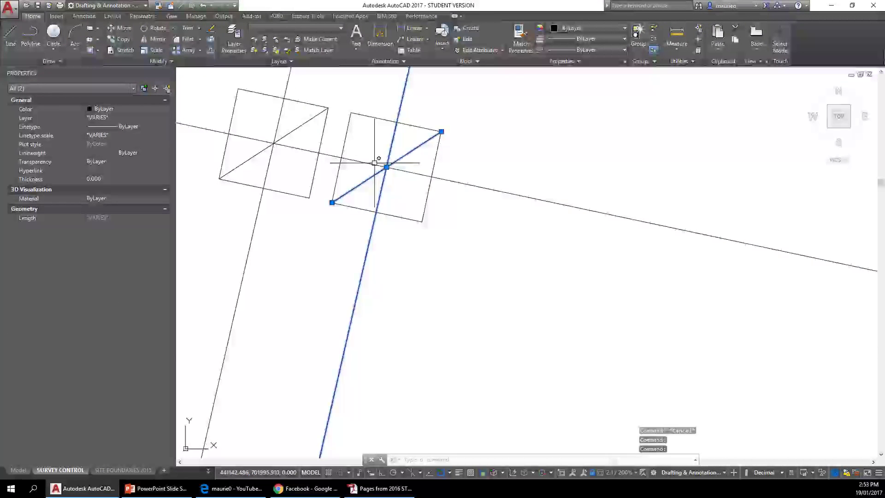
click(374, 162)
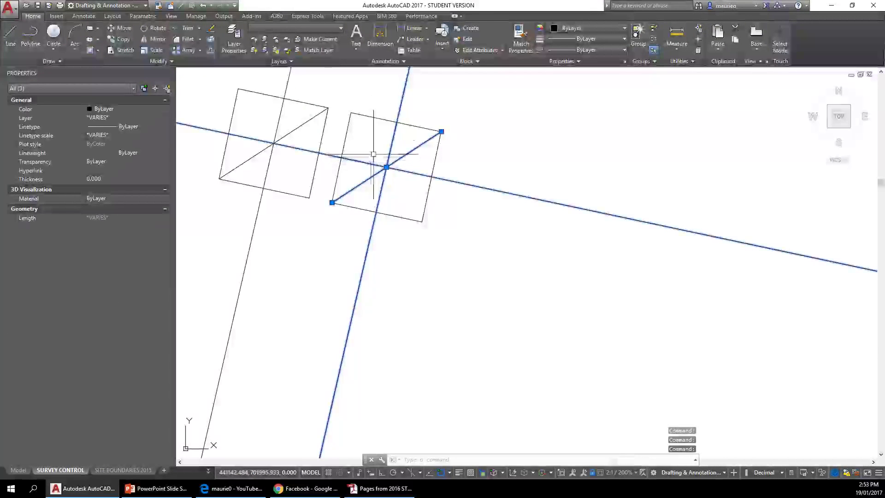
click(287, 89)
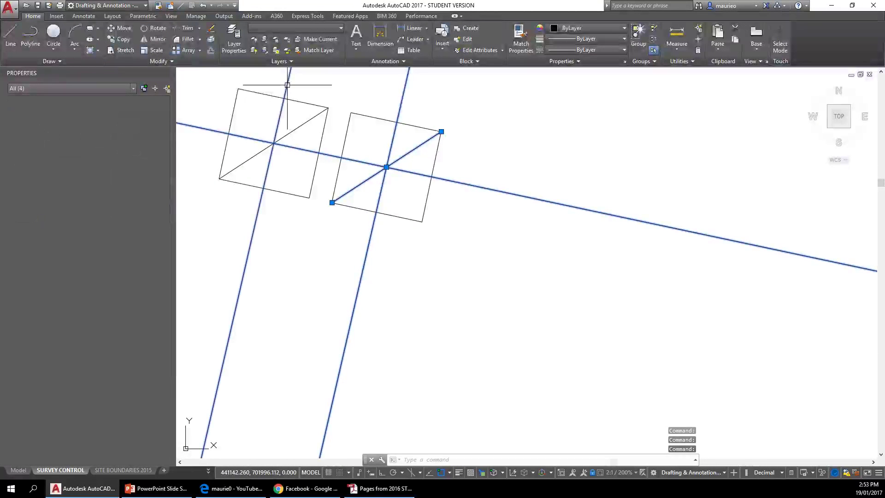
click(295, 127)
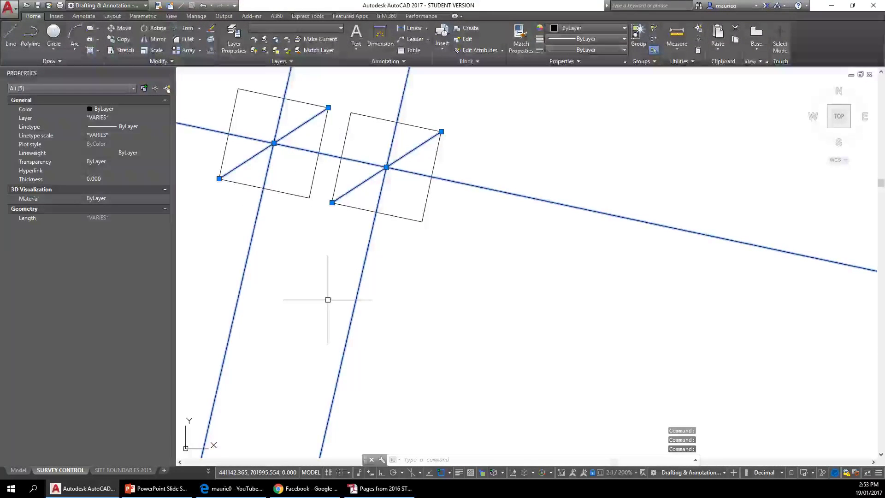
key(Delete)
scroll(530, 314, down, 6)
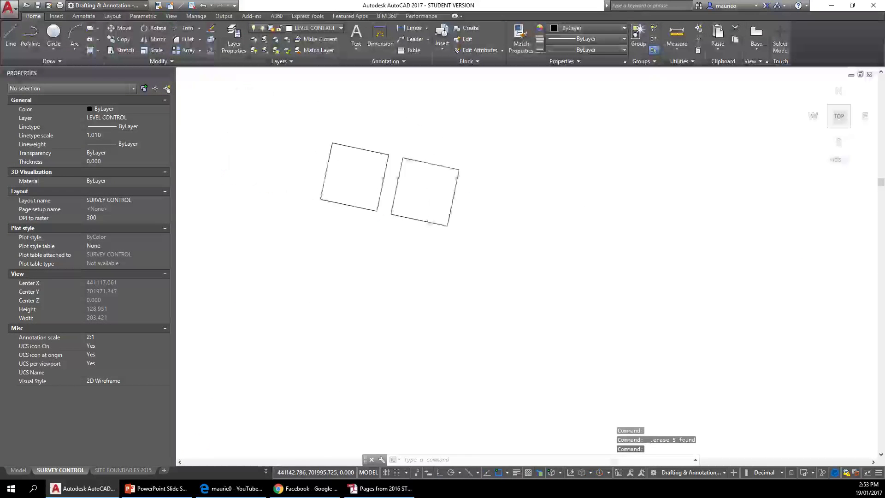
scroll(588, 343, down, 4)
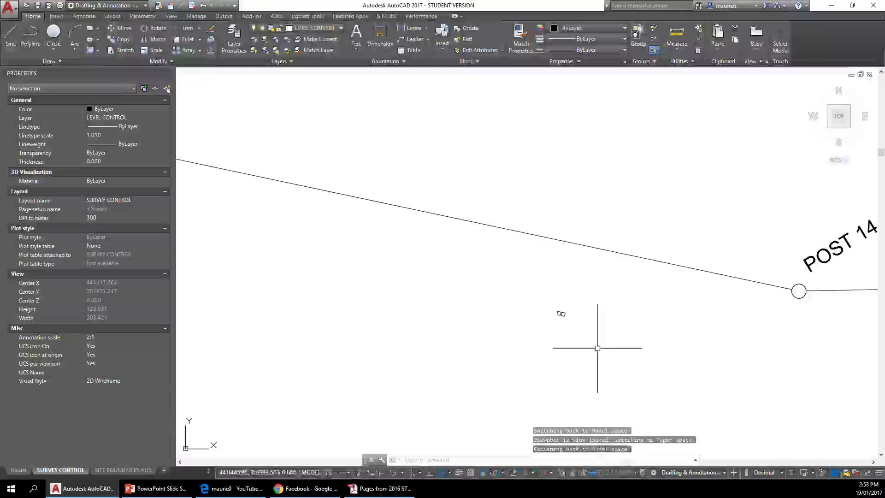
middle_drag(600, 349, 358, 225)
right_click(359, 226)
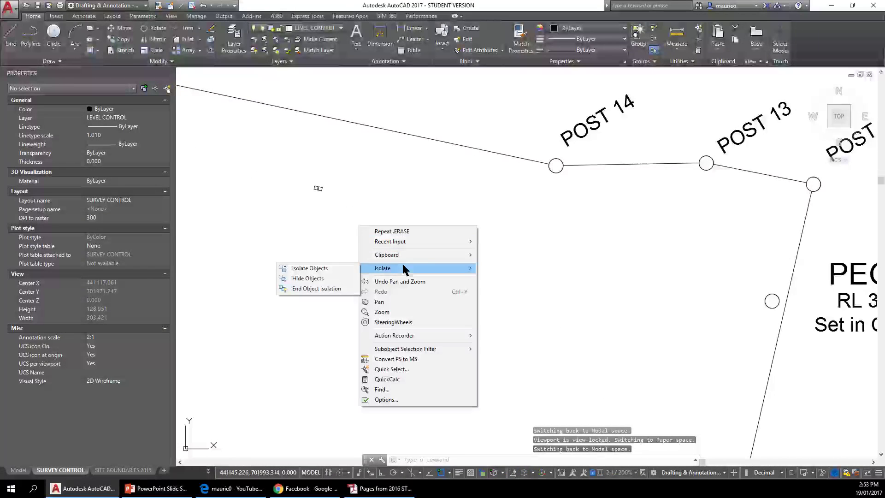
click(527, 277)
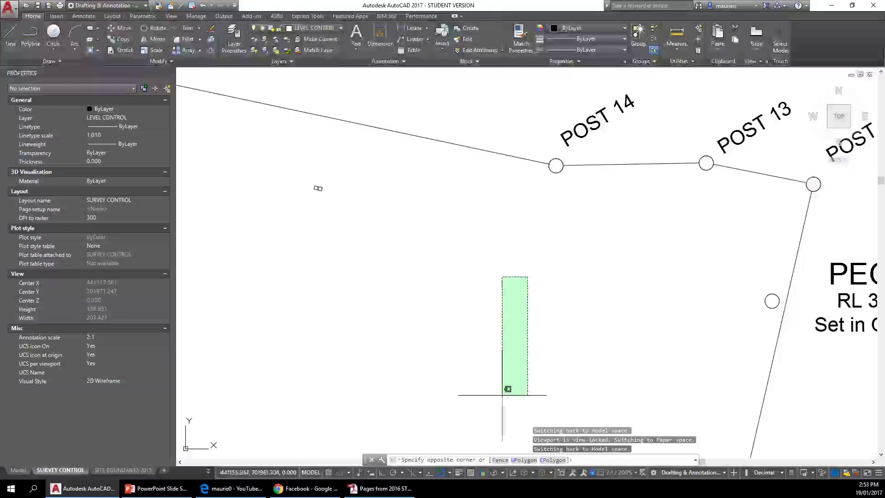
click(504, 389)
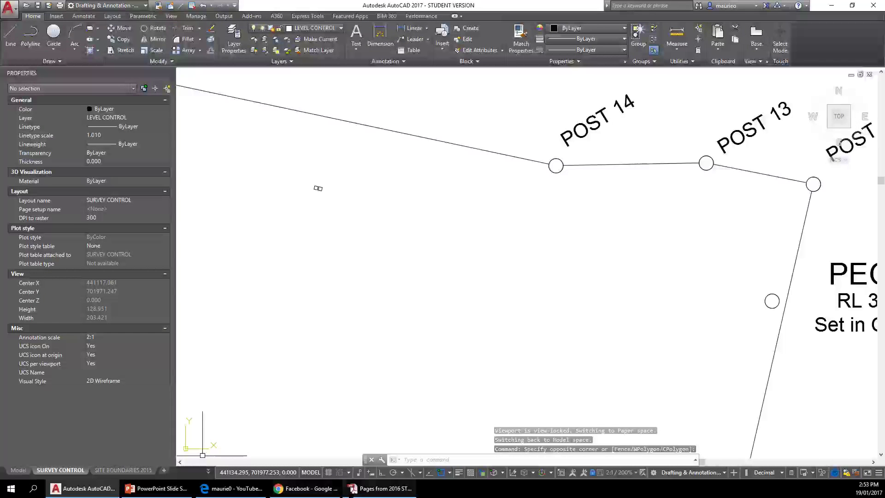
Switch to the marked-up PDF in Acrobat, check the valve locations and their boundary dimensions, and return to the AutoCAD drawing
click(357, 492)
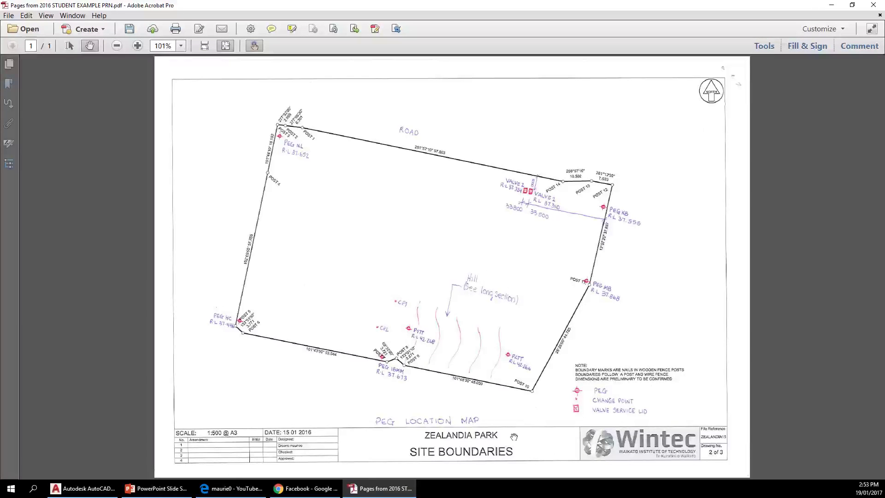
mouse_move(87, 487)
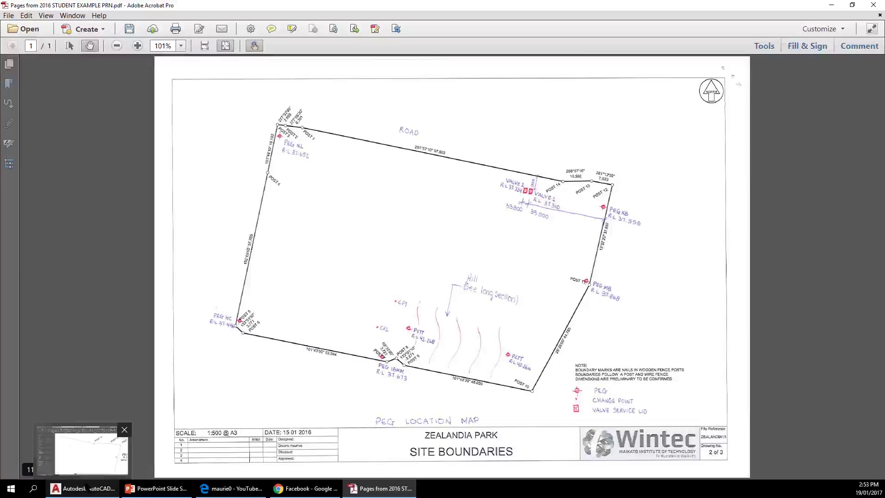
mouse_move(136, 491)
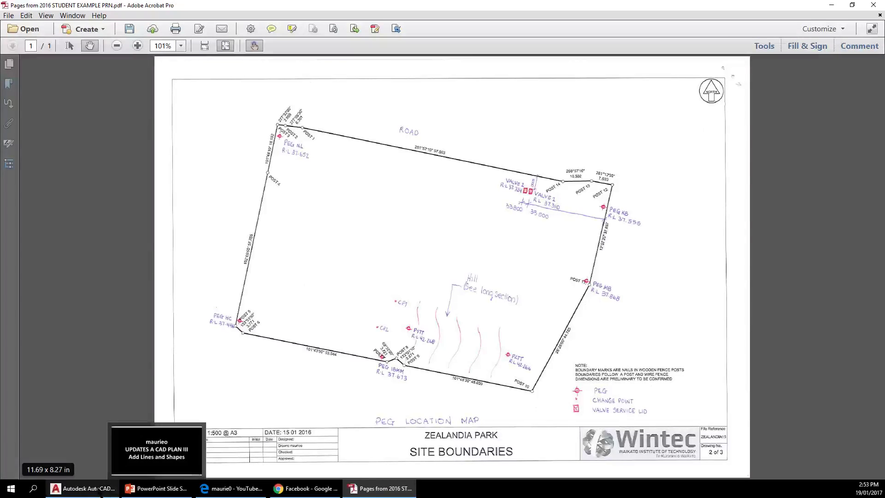
click(83, 488)
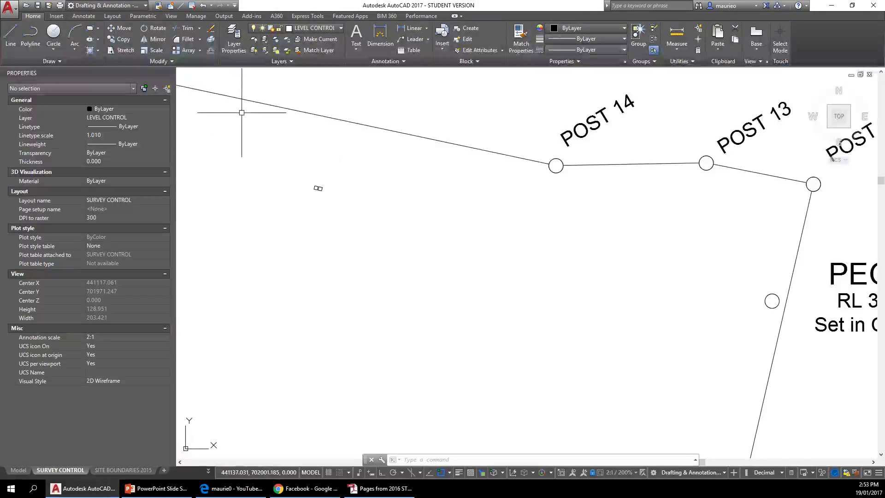
Set the current dimension style to Annotative
click(84, 18)
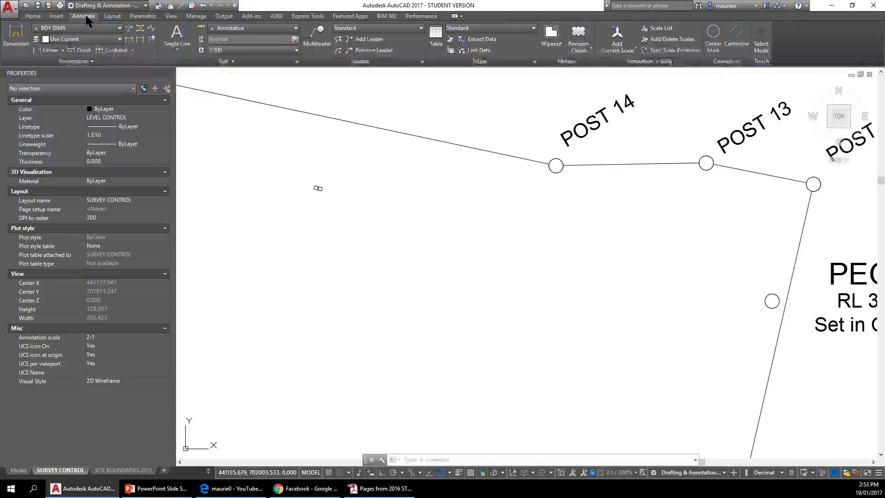
click(119, 29)
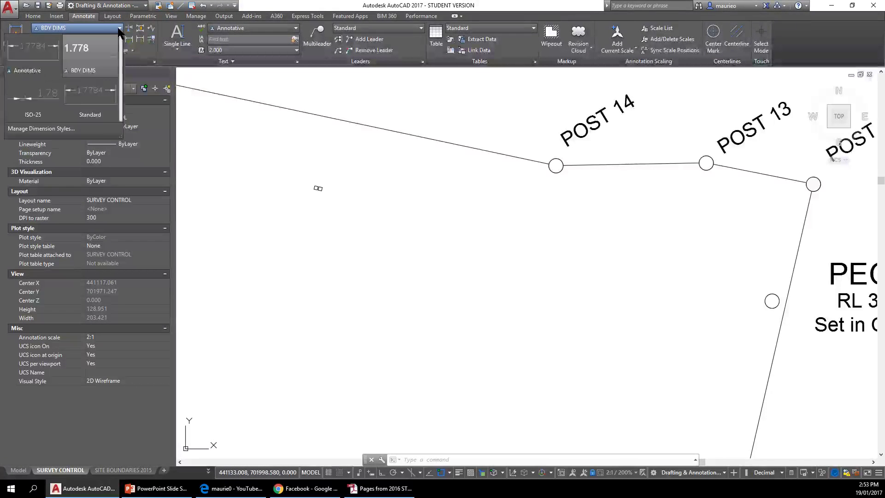
click(41, 67)
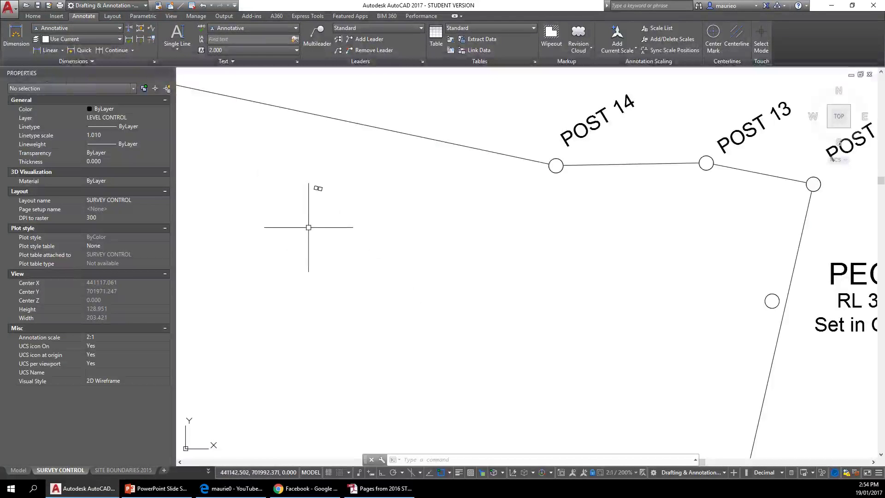
Draw a diagonal line across the western valve square from its southwest corner to its northeast corner
scroll(295, 197, up, 5)
scroll(360, 219, up, 3)
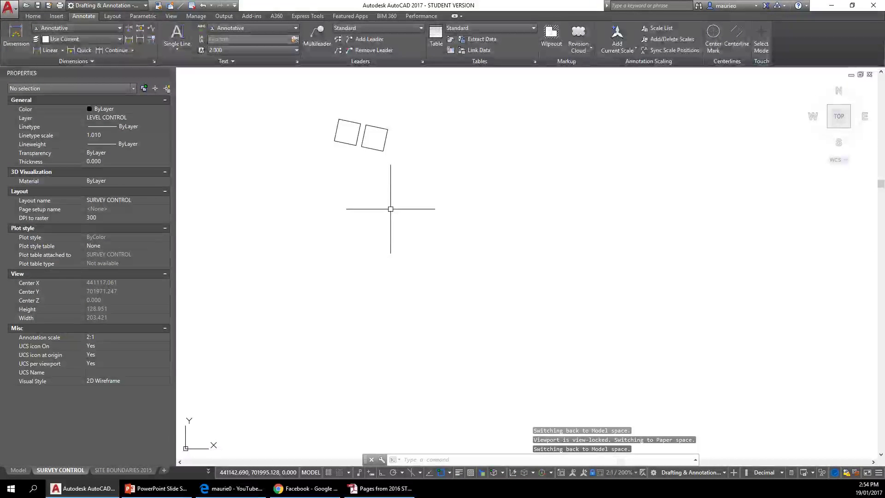
key(Escape)
key(Escape)
key(Escape)
text(l)
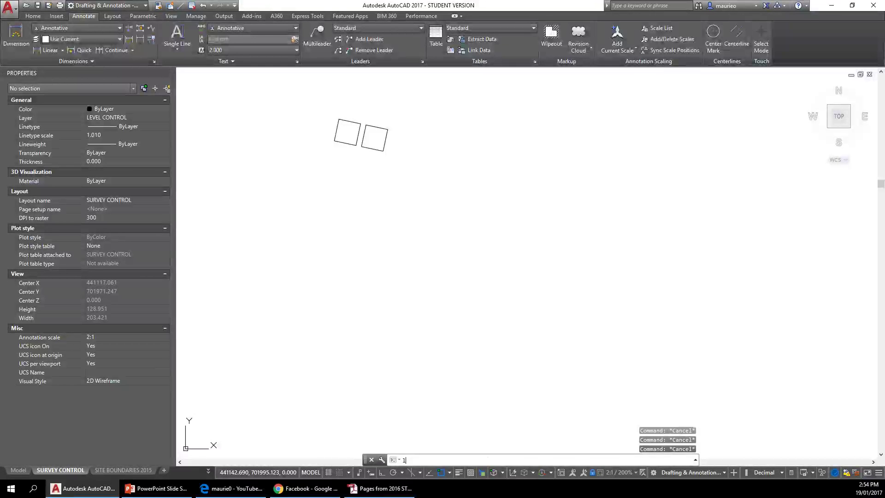
key(Return)
click(335, 140)
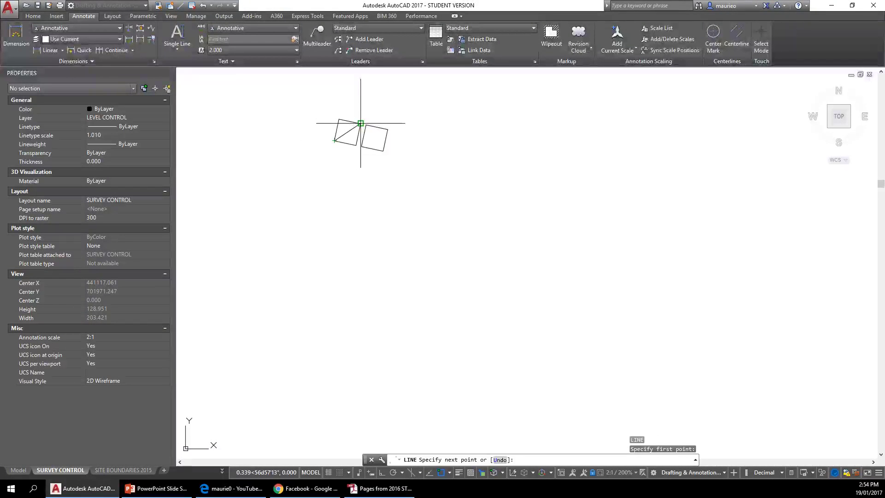
click(360, 123)
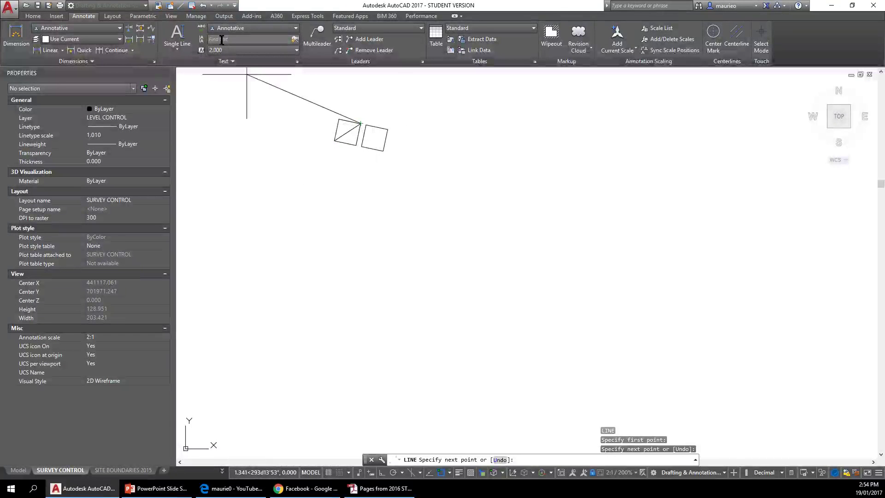
key(Escape)
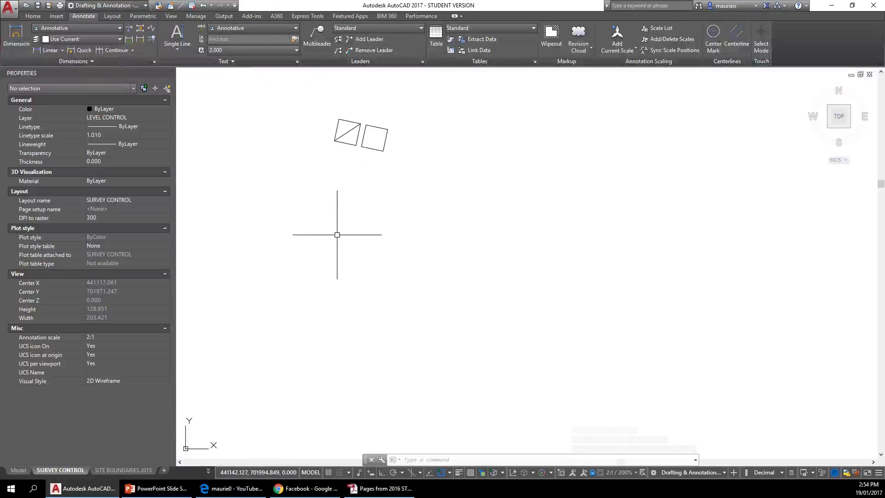
Draw a matching diagonal line across the eastern valve square from its southwest corner to its northeast corner
text(l)
key(Return)
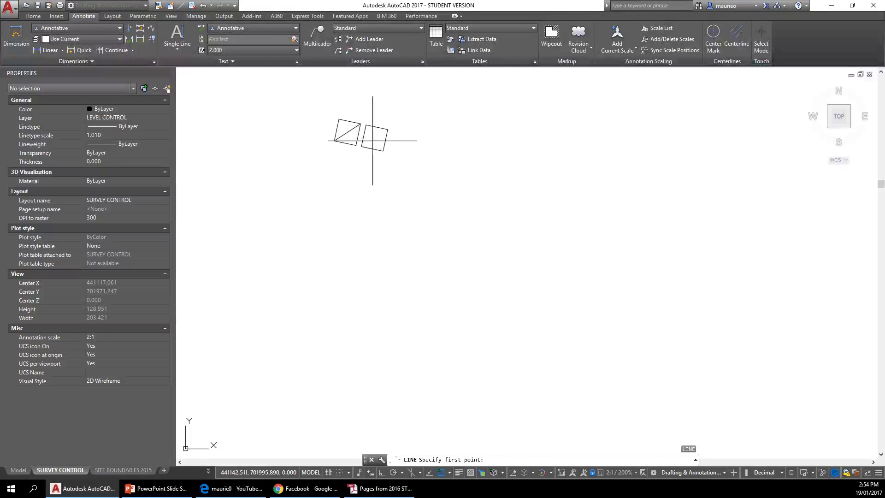
click(386, 131)
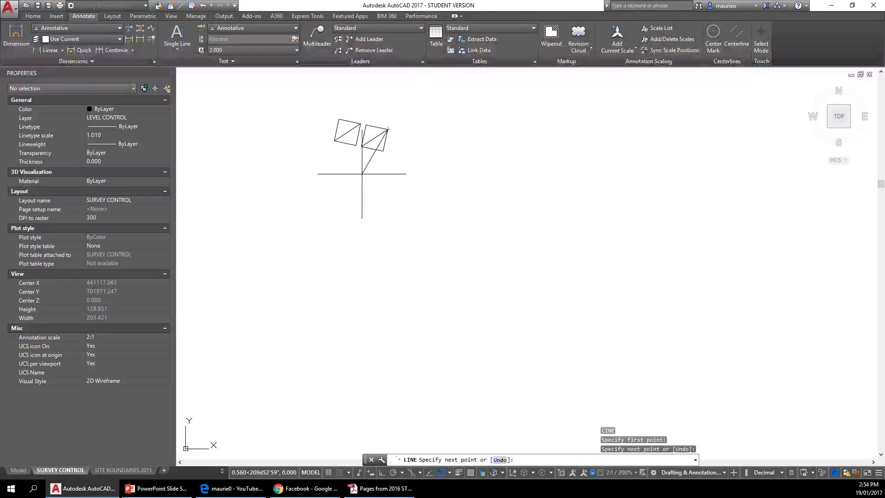
key(Escape)
Add an aligned dimension from the midpoint of the western valve square's diagonal perpendicular to the northern boundary line
scroll(405, 198, down, 6)
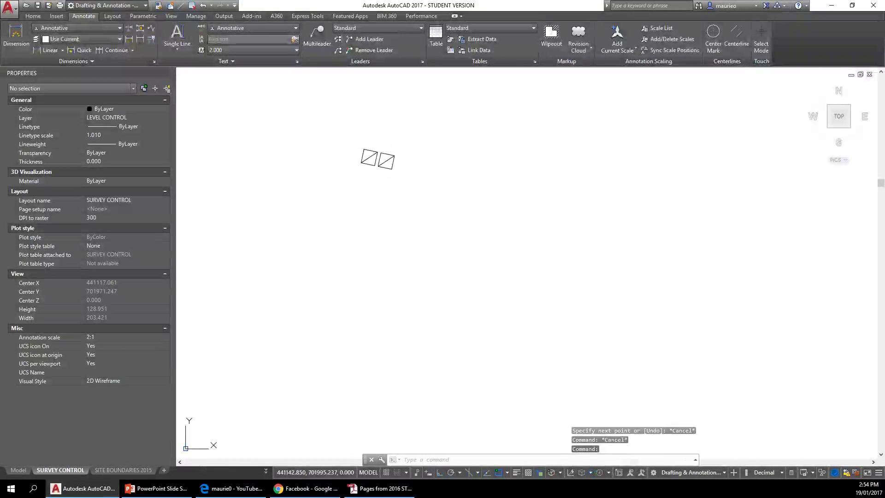
middle_drag(395, 336, 400, 385)
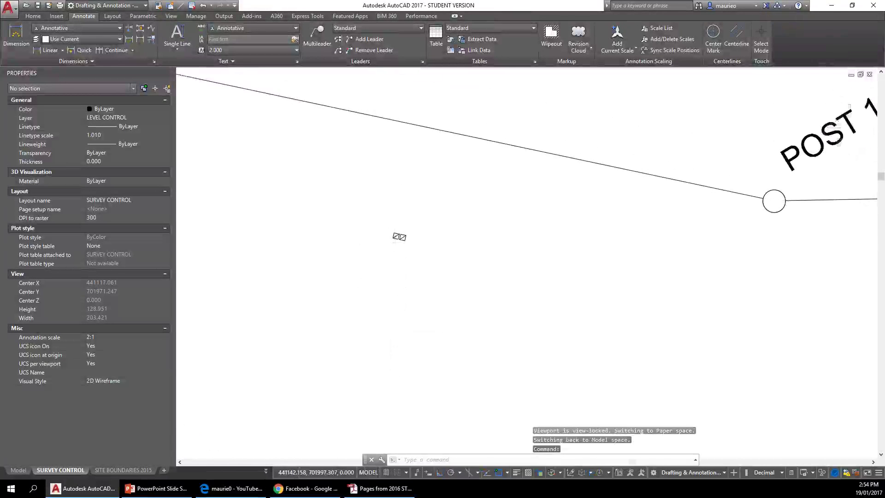
middle_drag(399, 237, 395, 204)
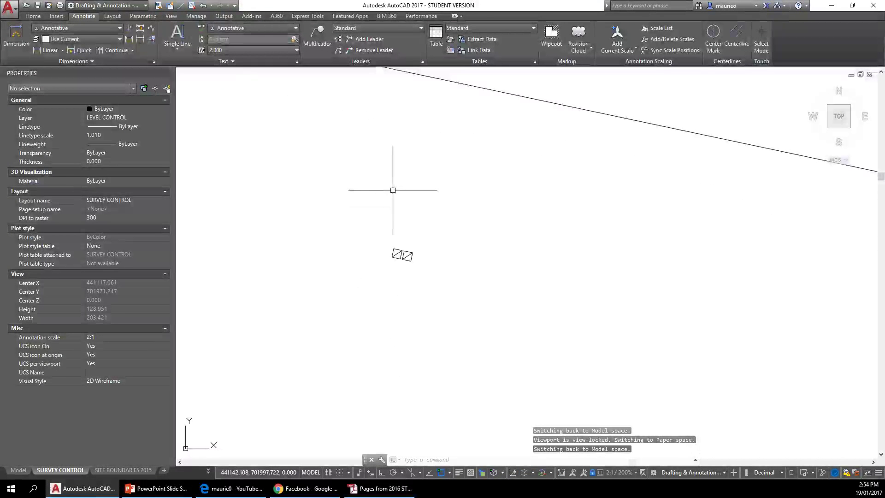
scroll(410, 191, down, 2)
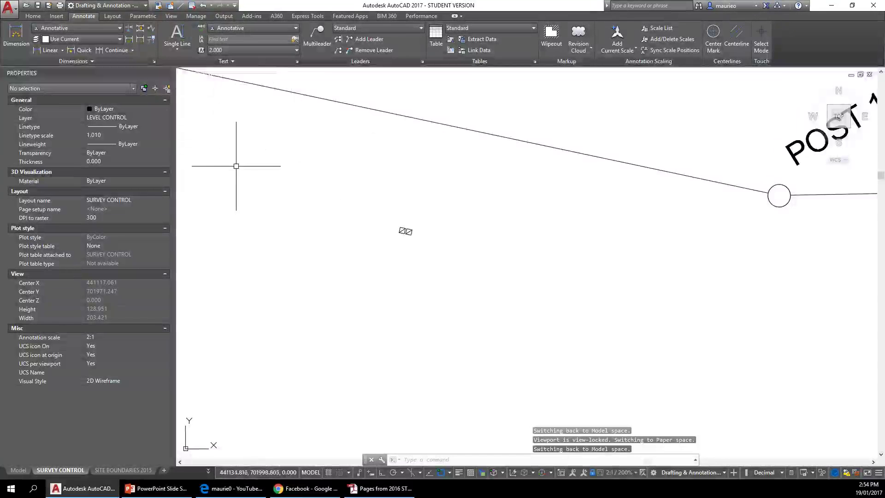
click(62, 49)
click(45, 85)
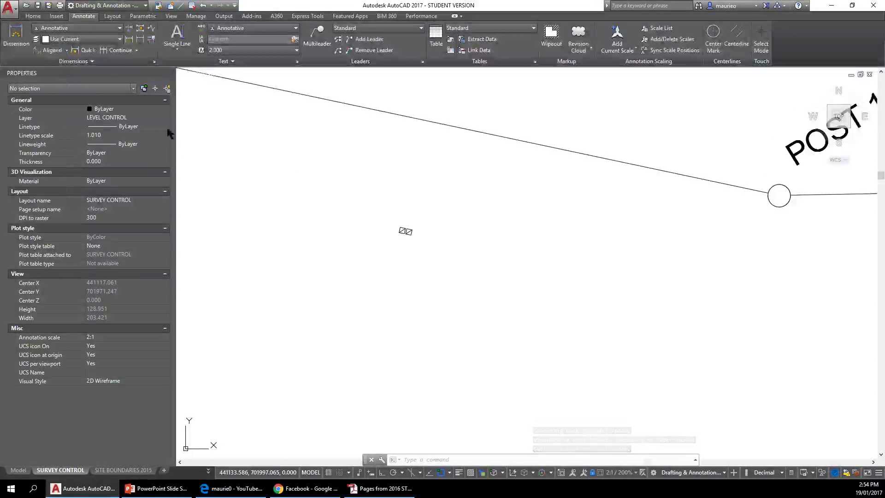
scroll(403, 229, up, 5)
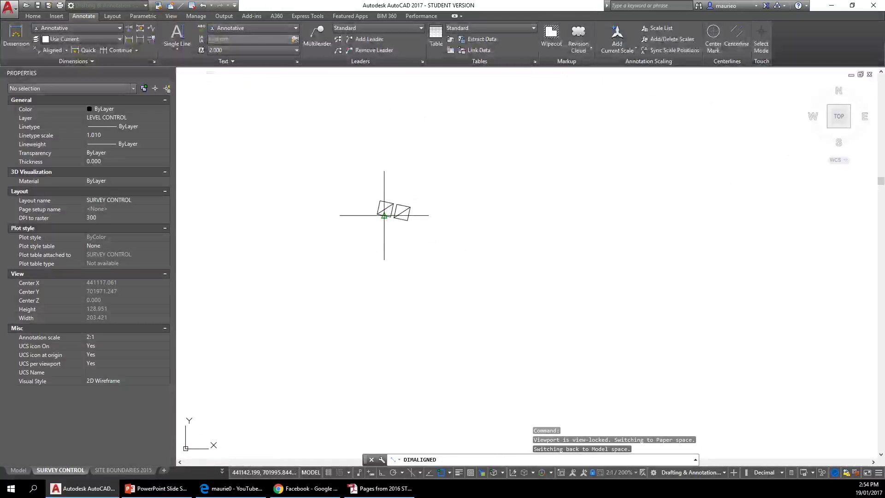
click(383, 208)
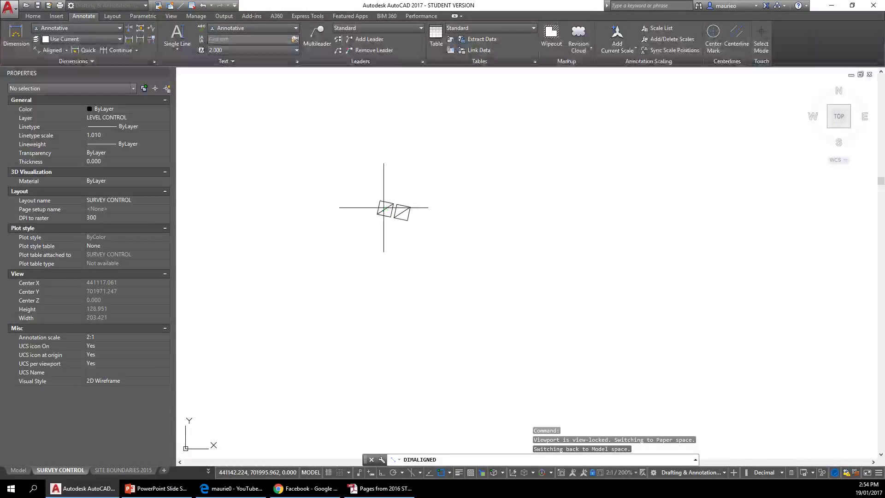
click(385, 209)
scroll(430, 147, down, 4)
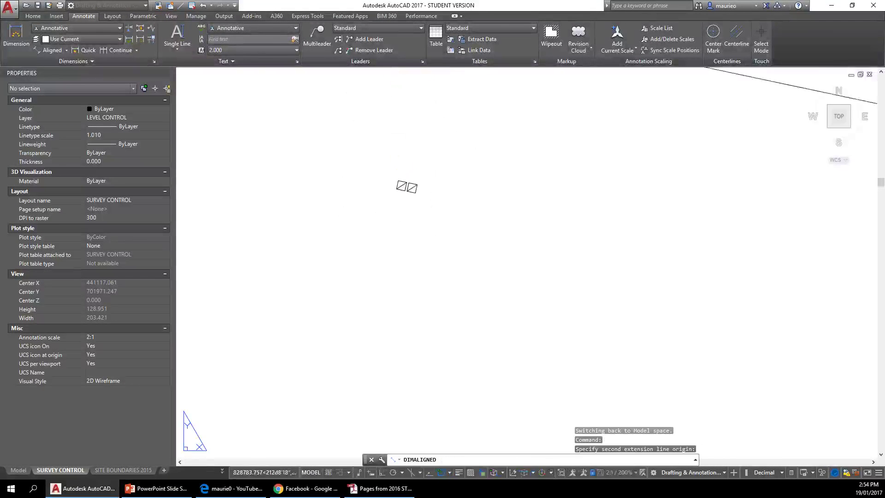
middle_drag(427, 180, 409, 356)
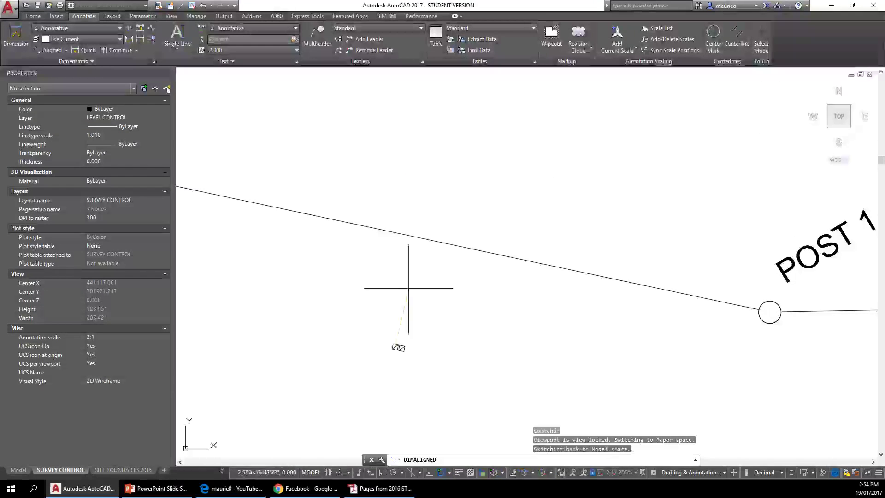
click(416, 237)
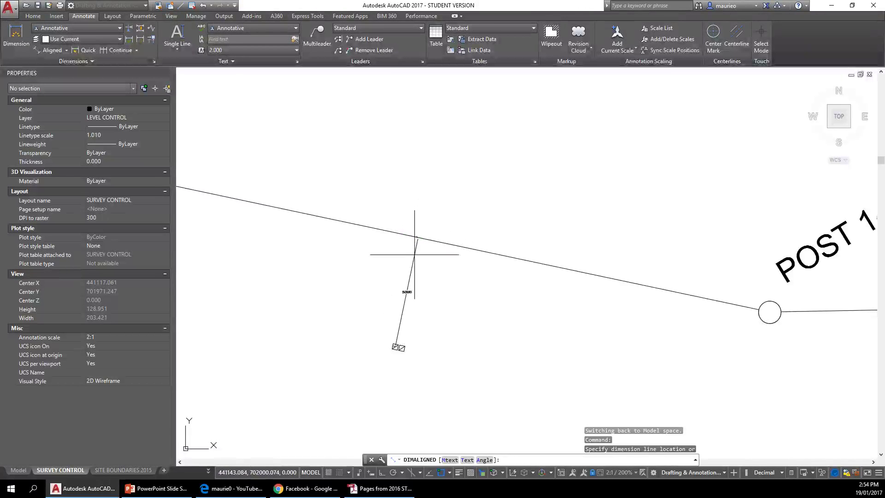
scroll(369, 355, up, 8)
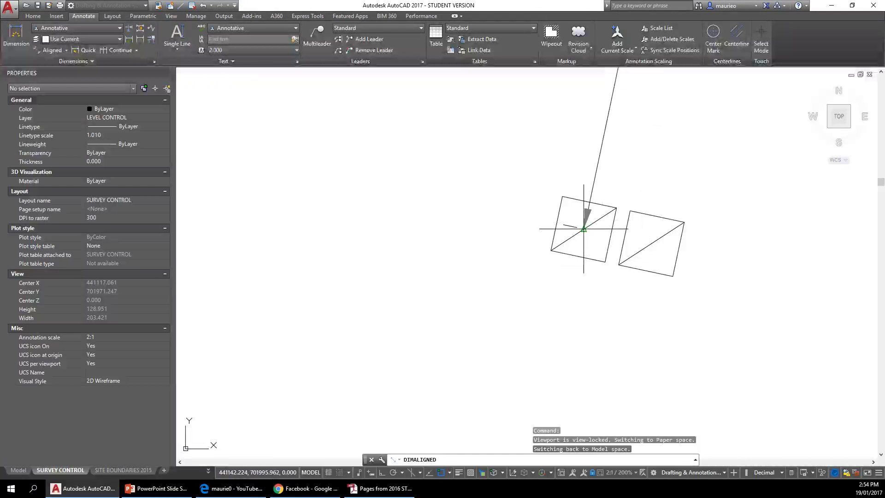
scroll(581, 330, down, 7)
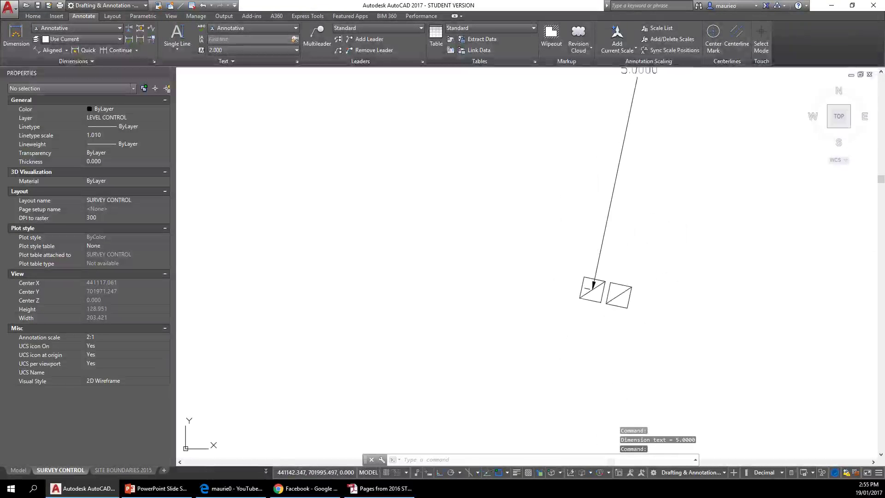
Change the dimension style of the aligned dimension between the western valve and the northern boundary to BDY DIMS
mouse_move(484, 322)
middle_down()
mouse_move(211, 228)
mouse_move(304, 302)
middle_up()
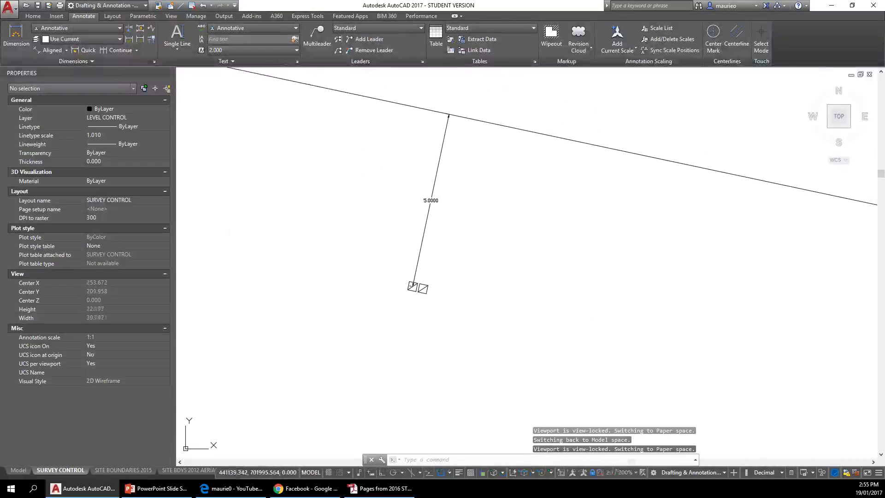
click(429, 217)
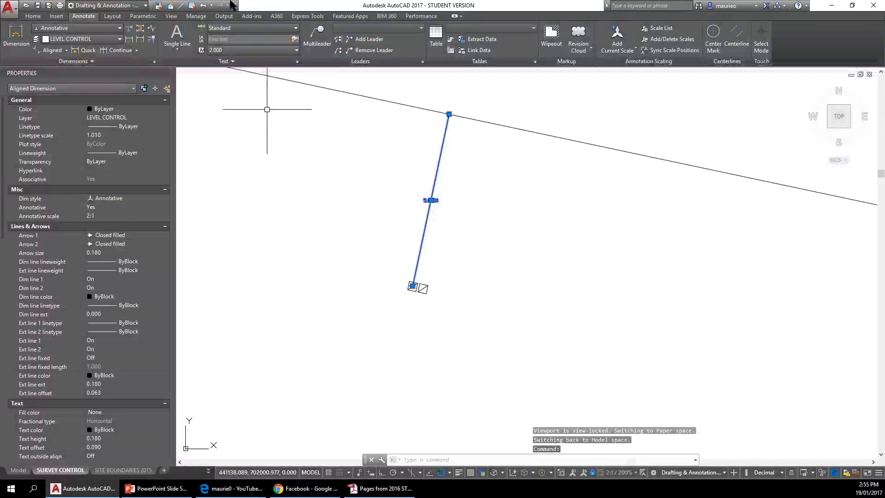
click(119, 28)
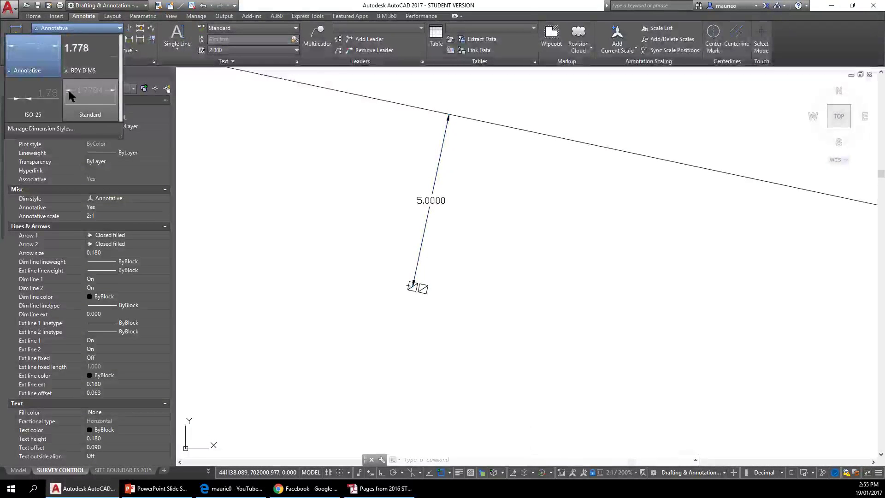
click(79, 61)
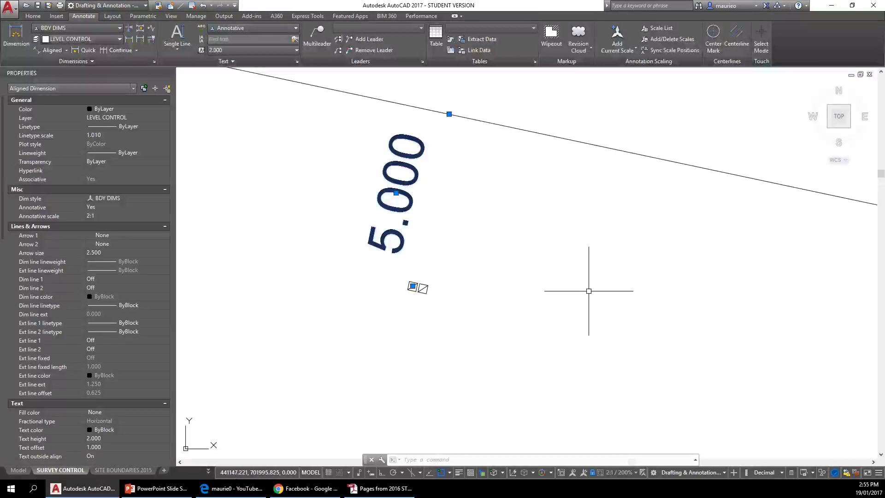
Turn on both dimension lines, Dim line 1 and Dim line 2, of the aligned dimension between the western valve and the northern boundary
key(Escape)
key(Escape)
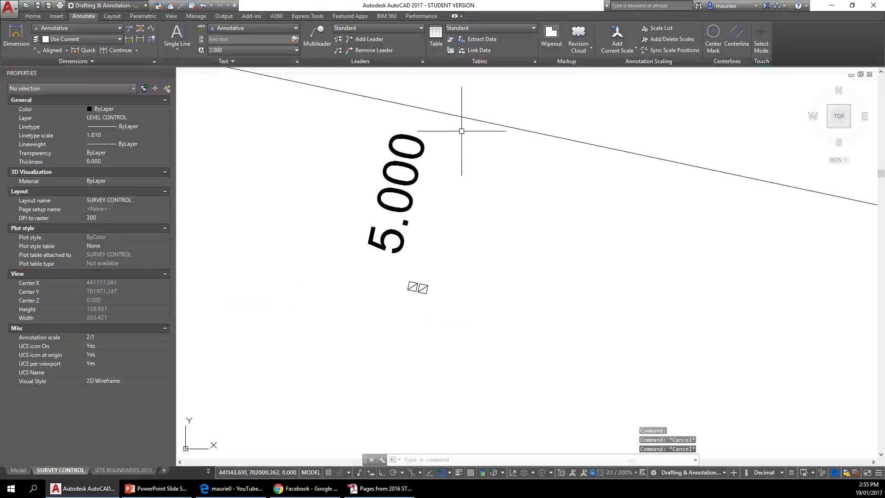
click(399, 250)
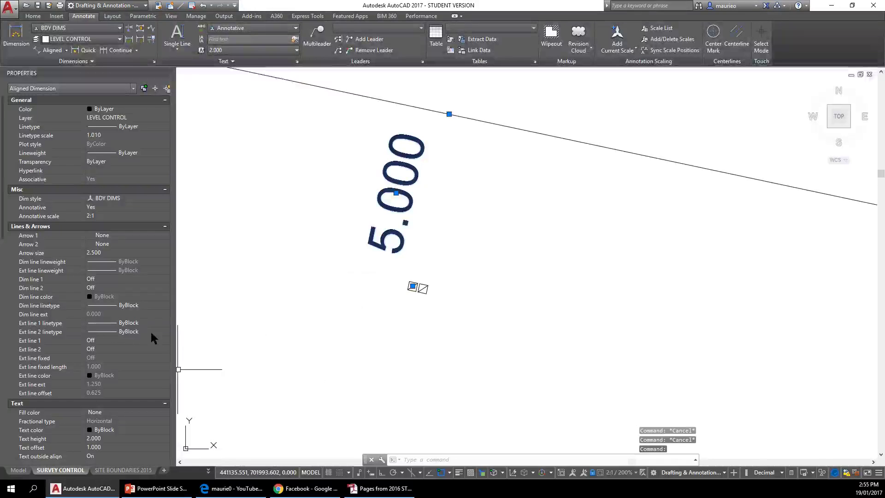
click(145, 279)
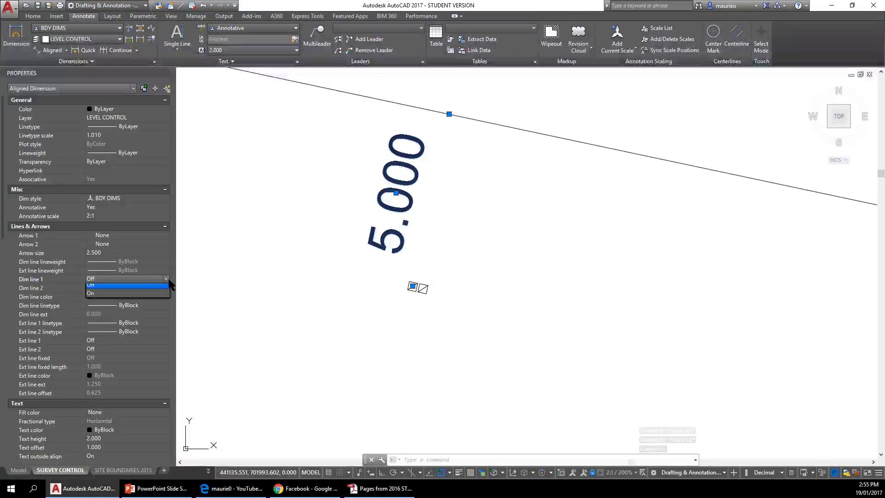
click(154, 293)
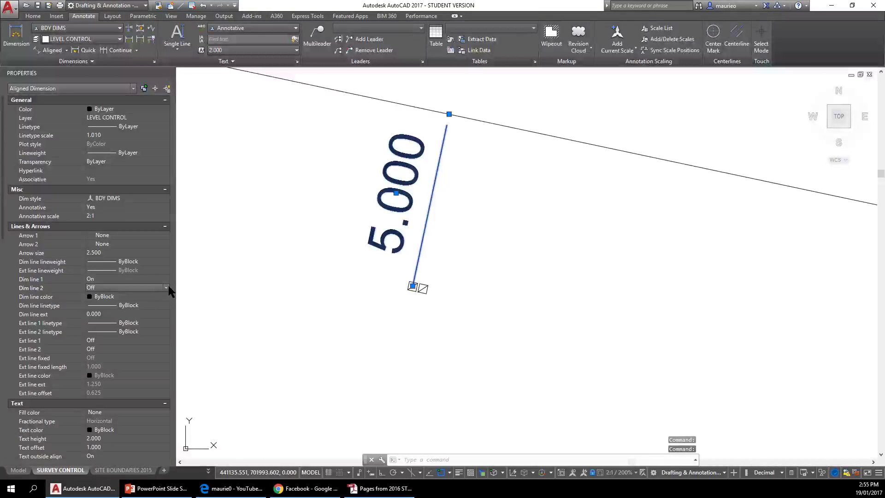
click(166, 288)
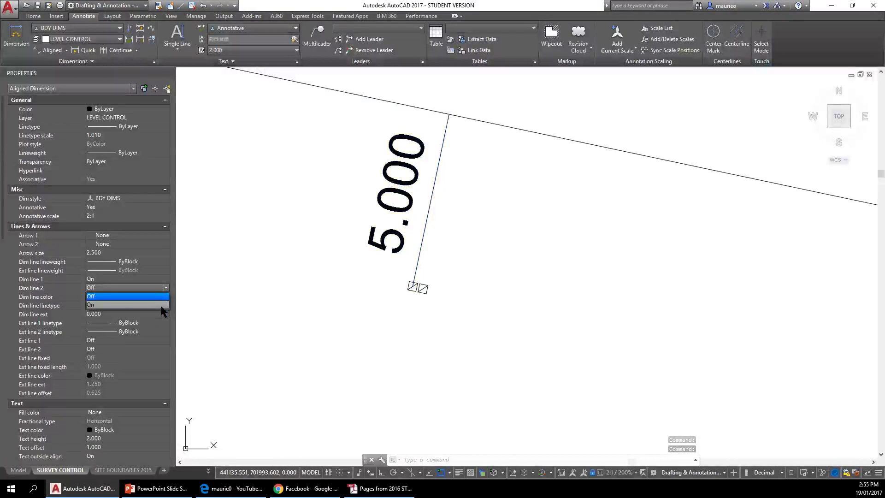
click(161, 305)
right_click(162, 307)
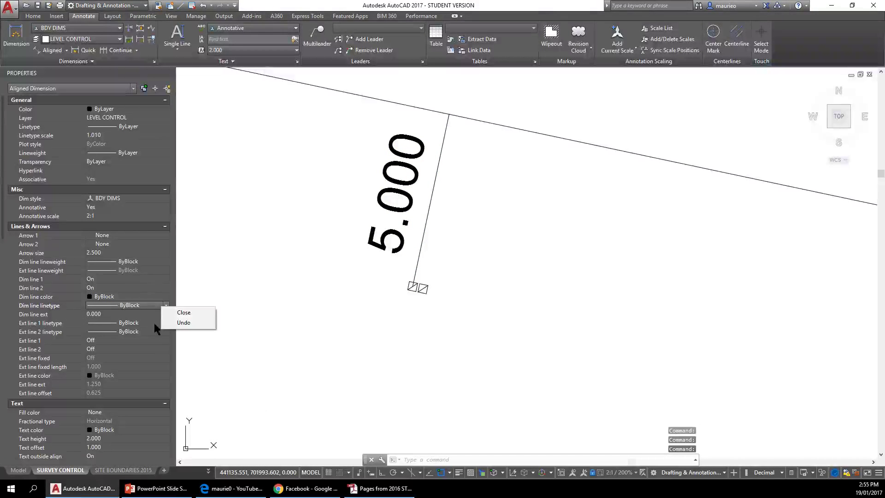
Set both arrowheads of the dimension between the western valve and the northern boundary to Closed filled
click(166, 234)
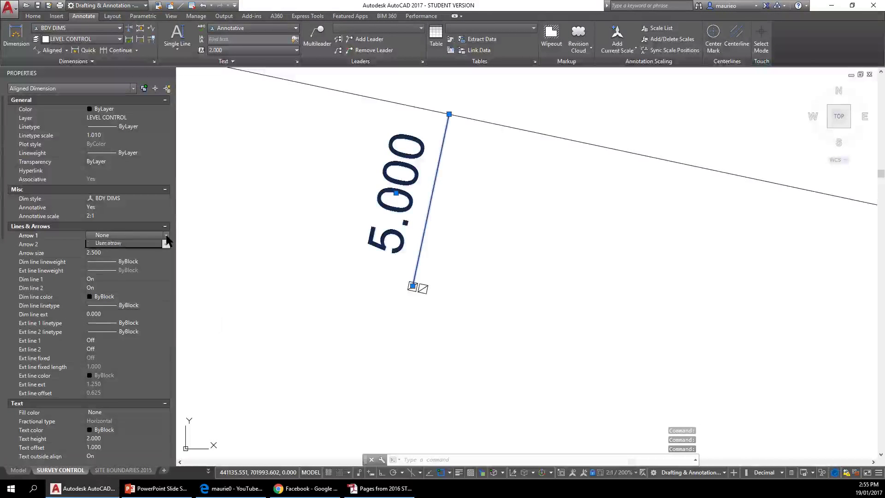
click(166, 235)
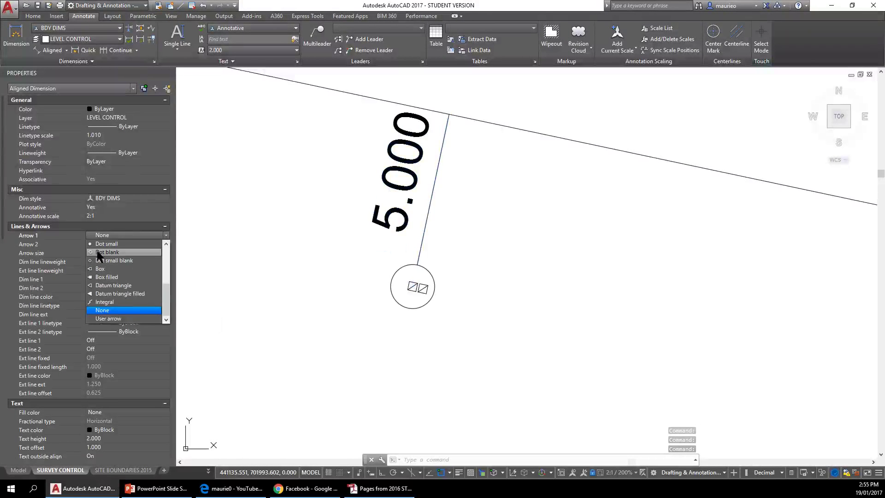
click(193, 244)
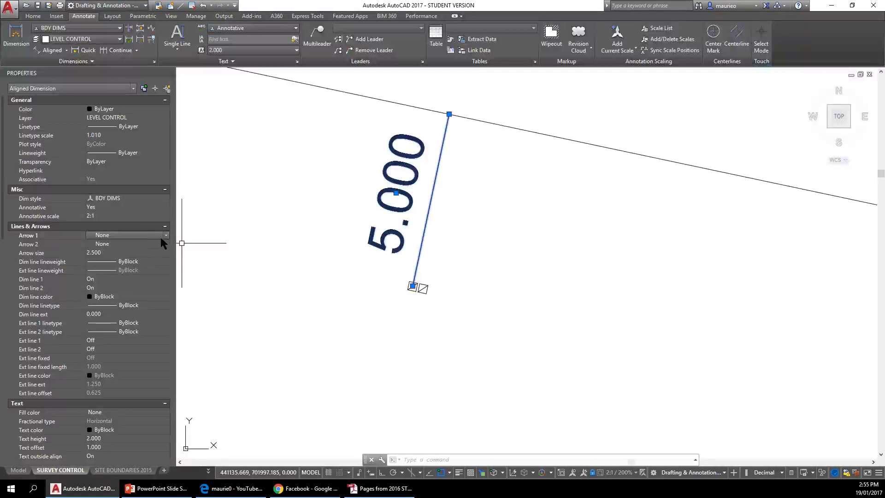
click(166, 235)
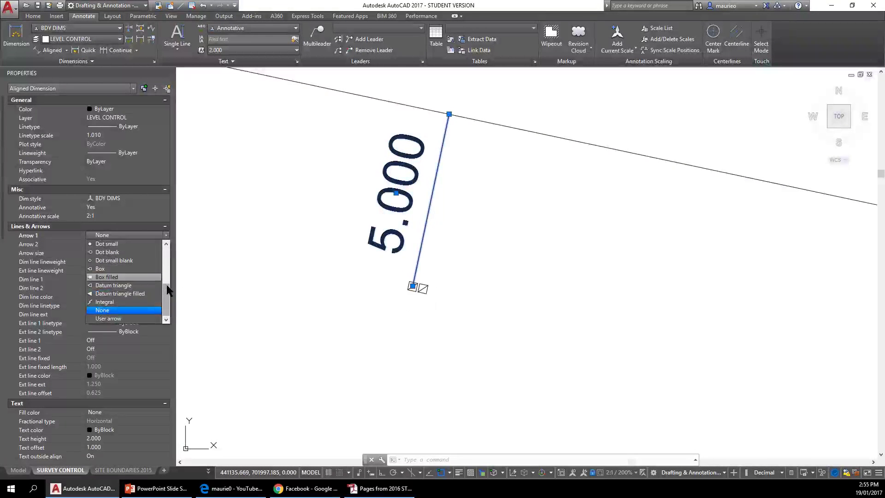
drag(177, 257, 177, 240)
click(126, 242)
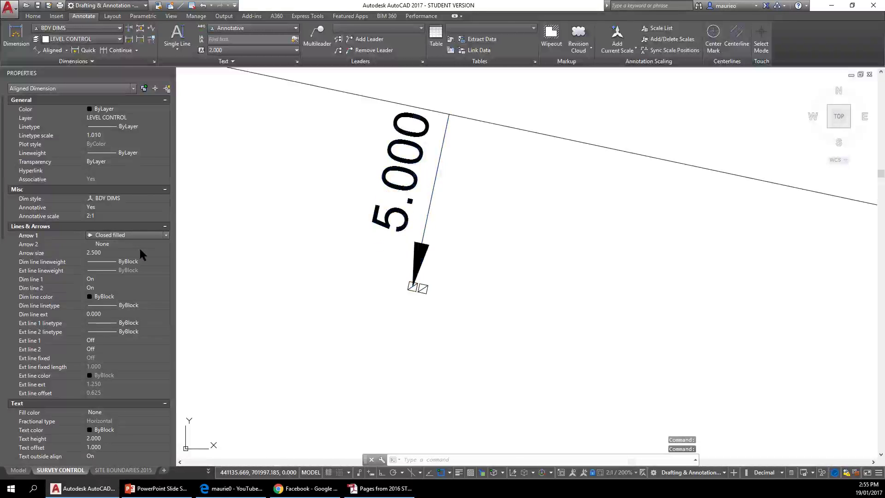
click(165, 244)
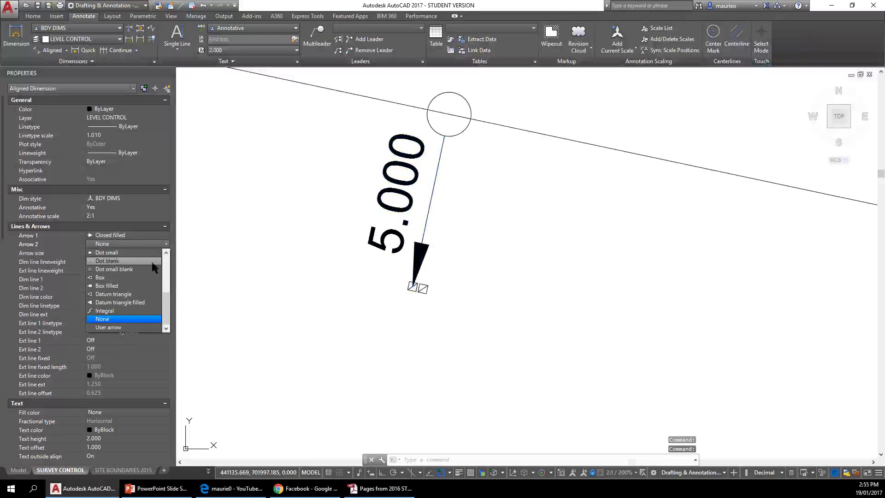
drag(166, 302, 170, 256)
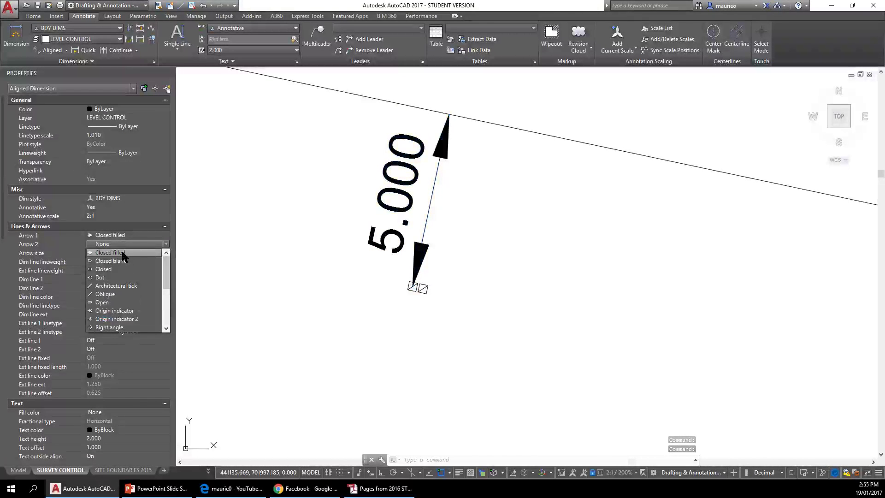
click(125, 253)
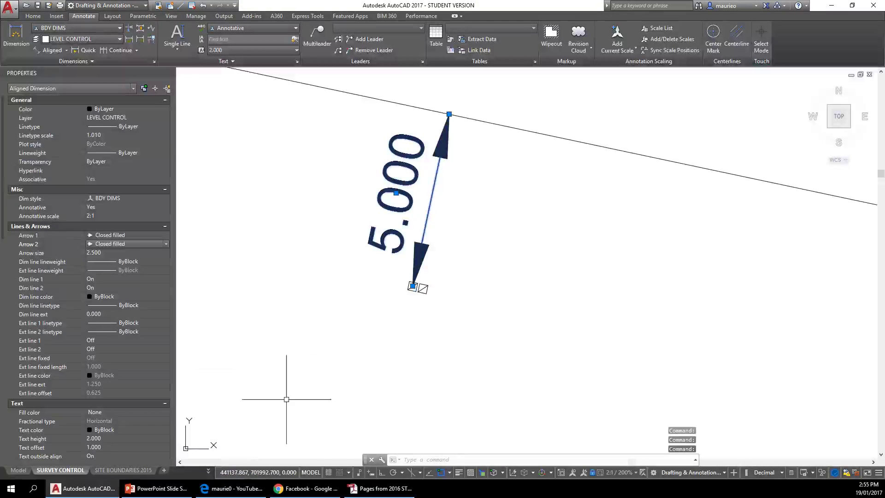
key(Escape)
key(Escape)
key(Escape)
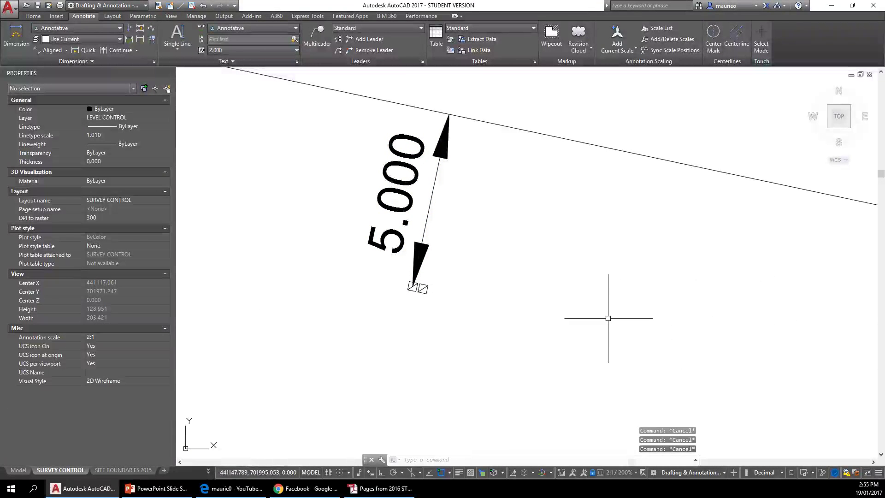
Add an aligned dimension between the diagonal midpoints of the western and eastern valve squares, placing it just south of them
scroll(607, 318, down, 4)
middle_drag(611, 319, 370, 272)
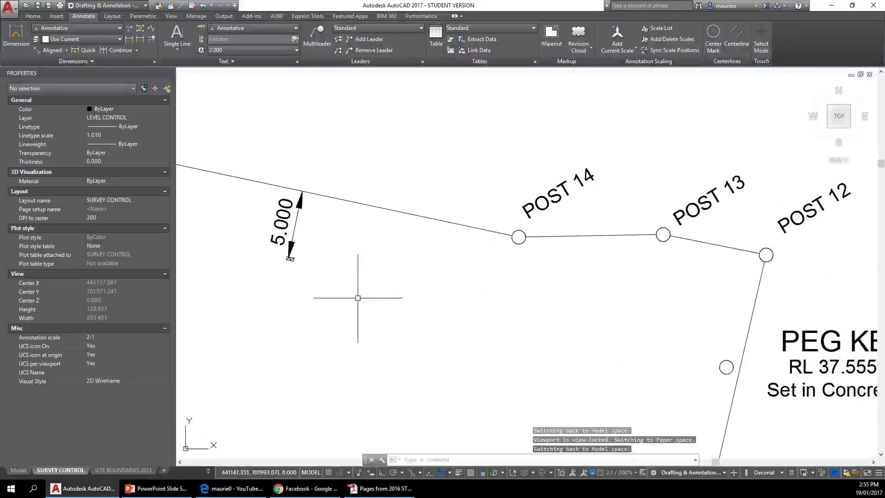
scroll(357, 298, up, 2)
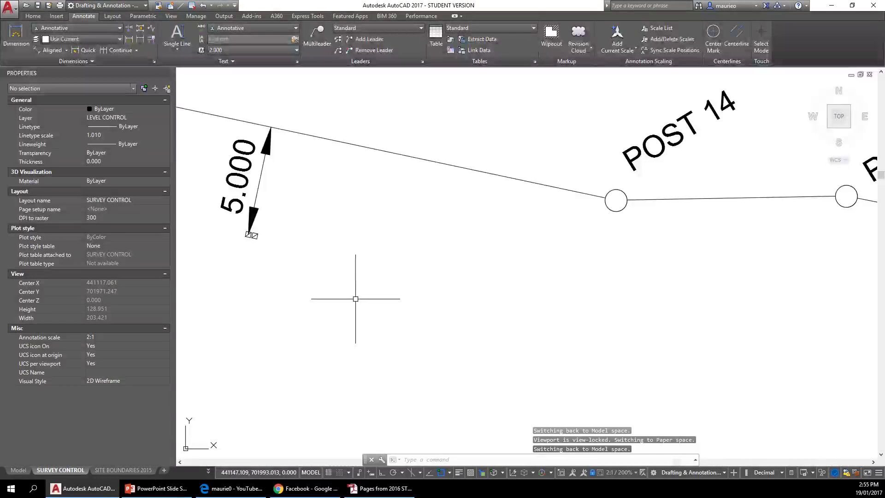
scroll(359, 325, down, 2)
mouse_move(361, 326)
middle_down()
mouse_move(395, 306)
mouse_move(431, 267)
middle_up()
scroll(320, 213, up, 2)
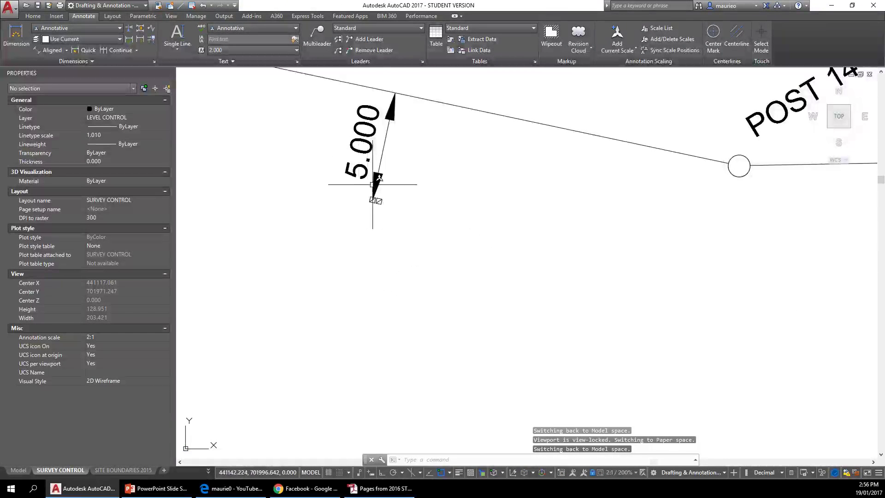
scroll(372, 185, up, 2)
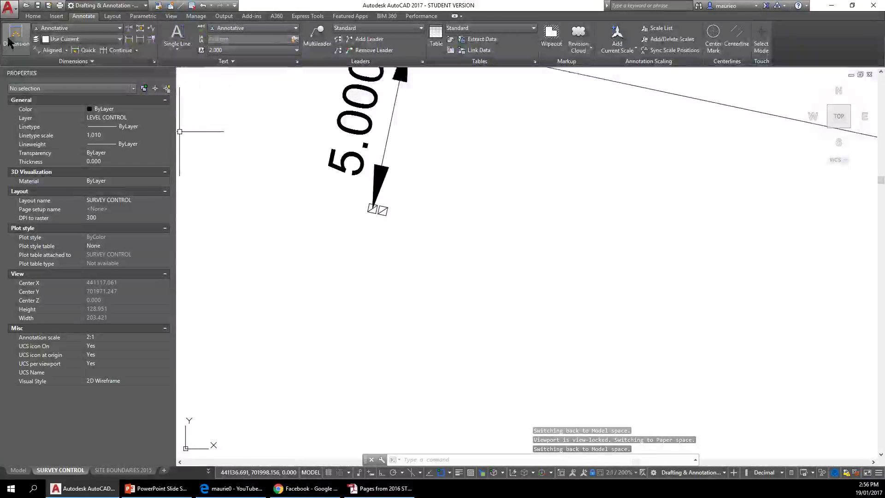
click(47, 52)
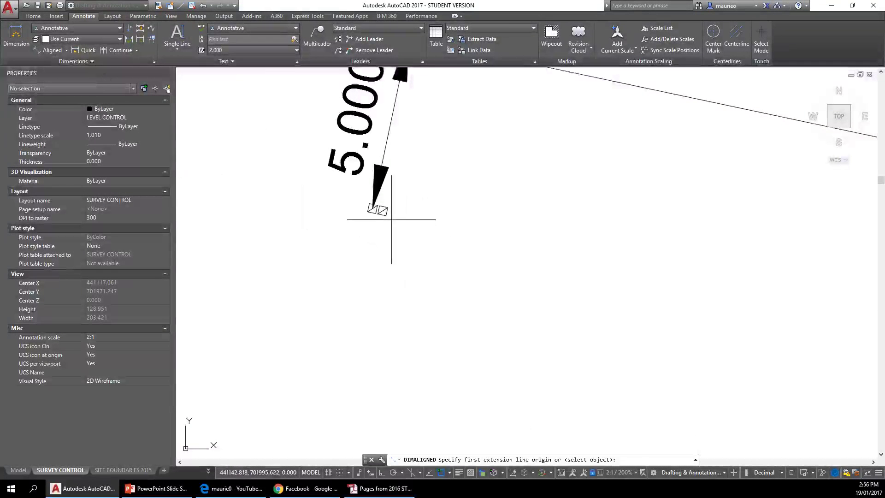
scroll(376, 208, up, 1)
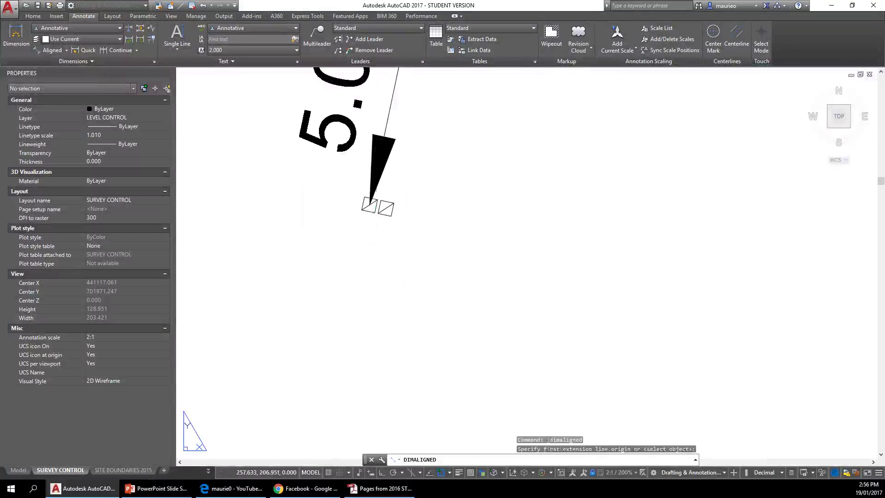
click(370, 205)
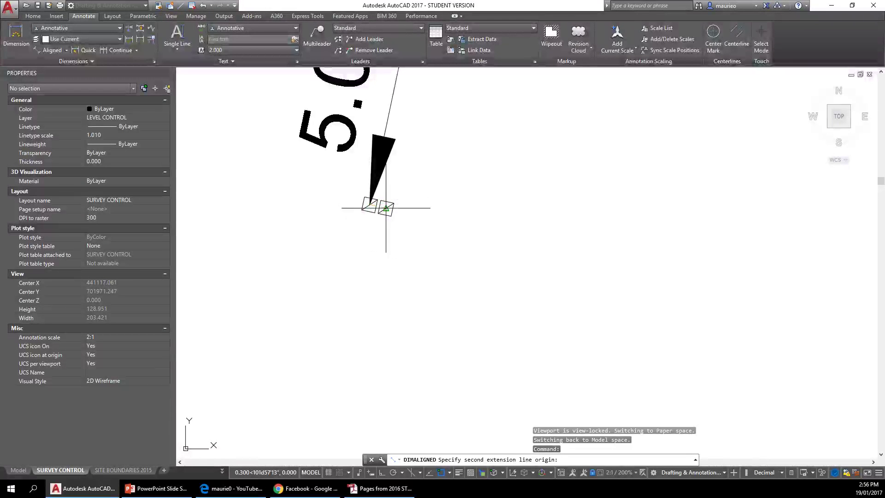
click(385, 208)
click(370, 244)
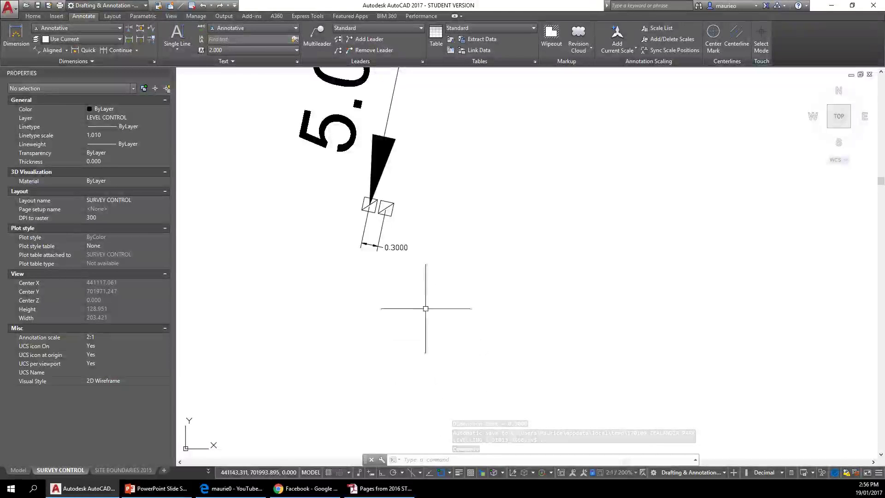
Change the dimension style of the spacing dimension between the two valve squares to BDY DIMS
click(385, 232)
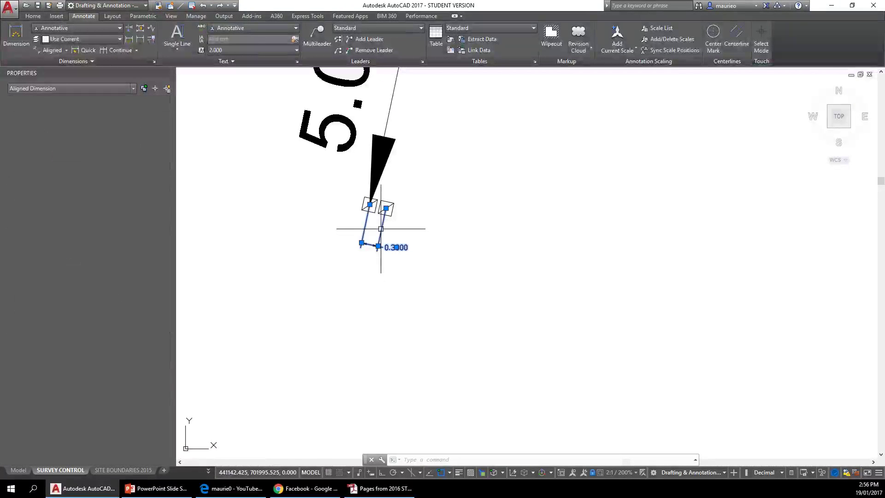
click(120, 40)
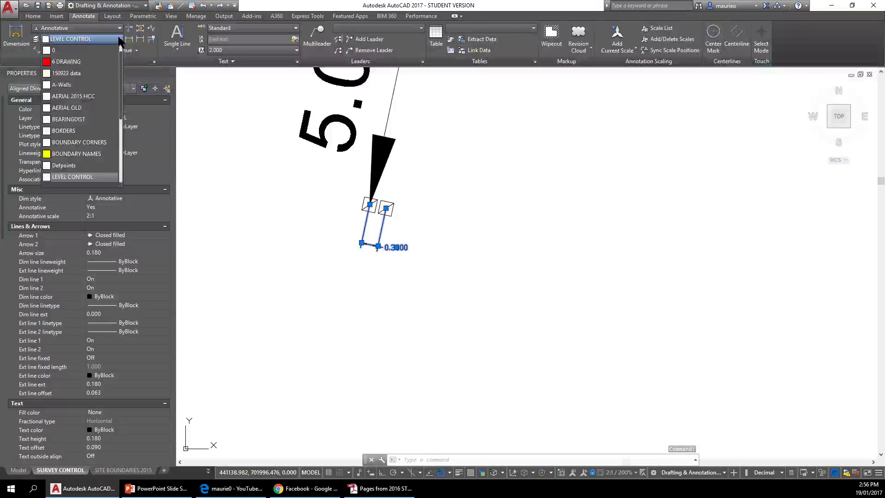
click(120, 40)
click(119, 28)
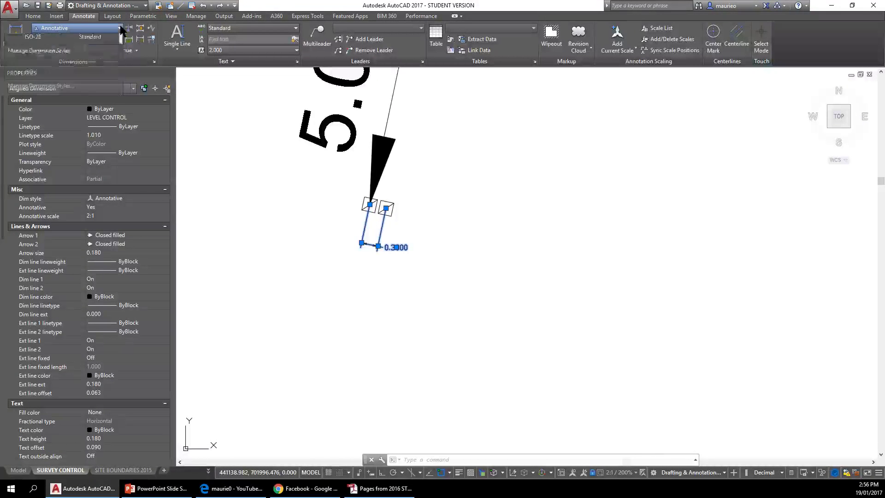
click(83, 64)
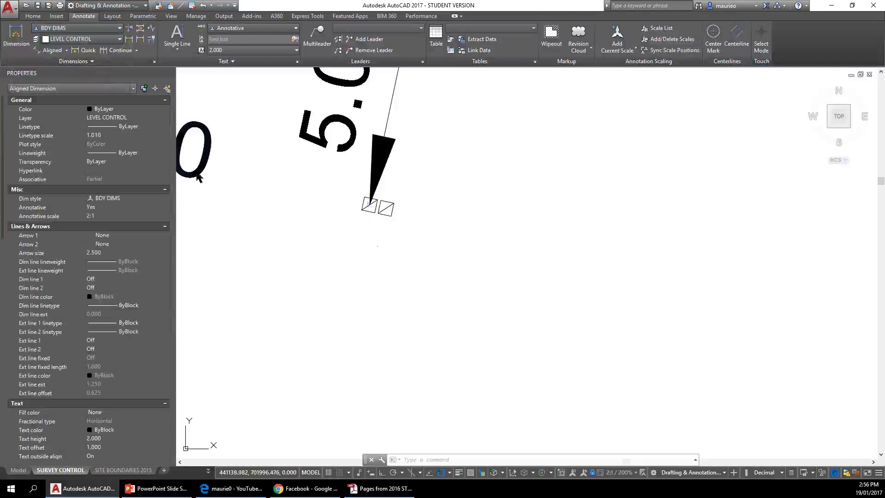
scroll(384, 227, down, 6)
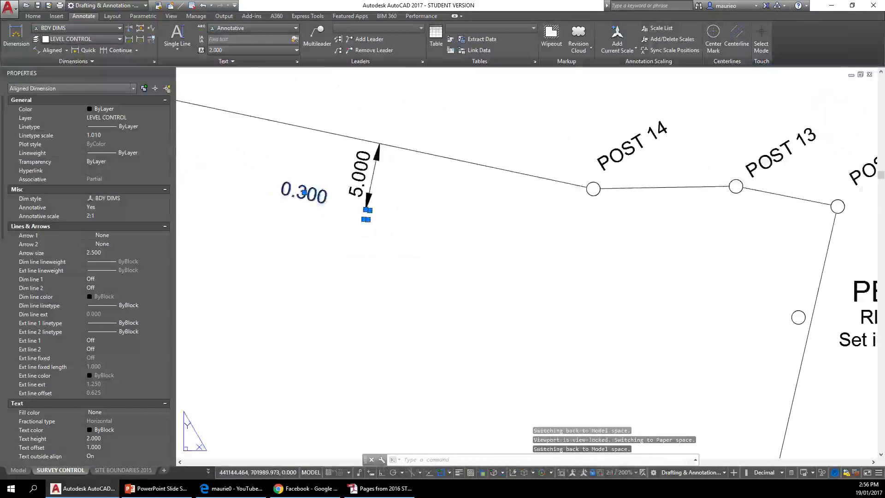
scroll(388, 257, up, 2)
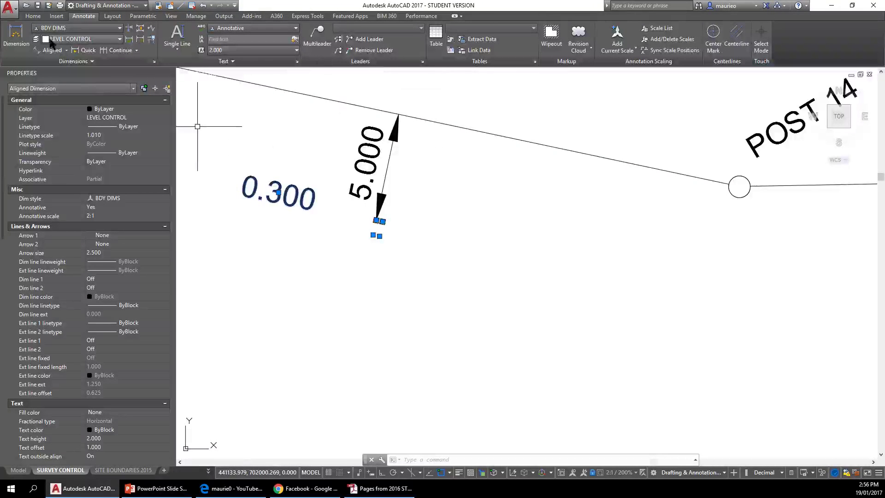
Try to match the valve-to-boundary dimension's properties to those of the valve spacing dimension, and undo the match
click(34, 16)
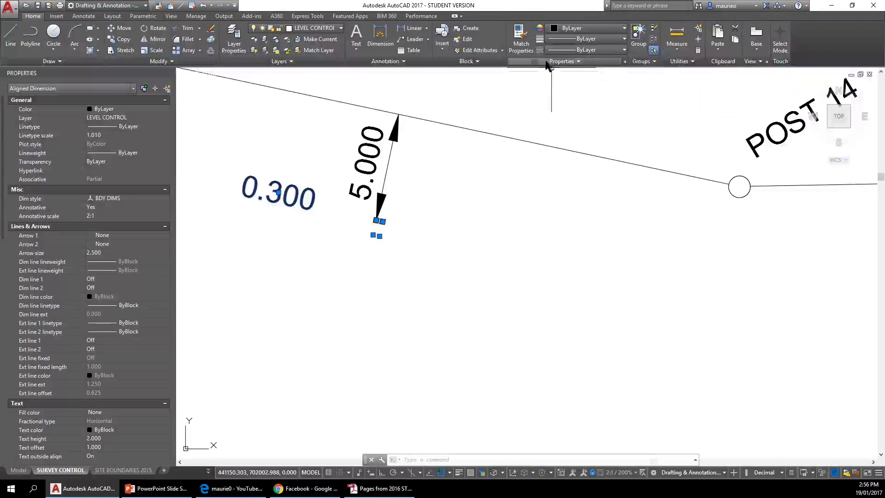
click(520, 36)
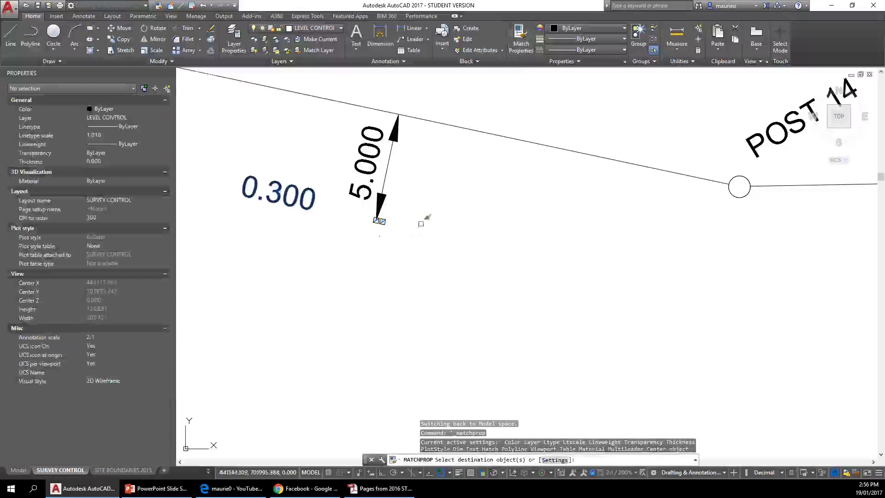
click(387, 168)
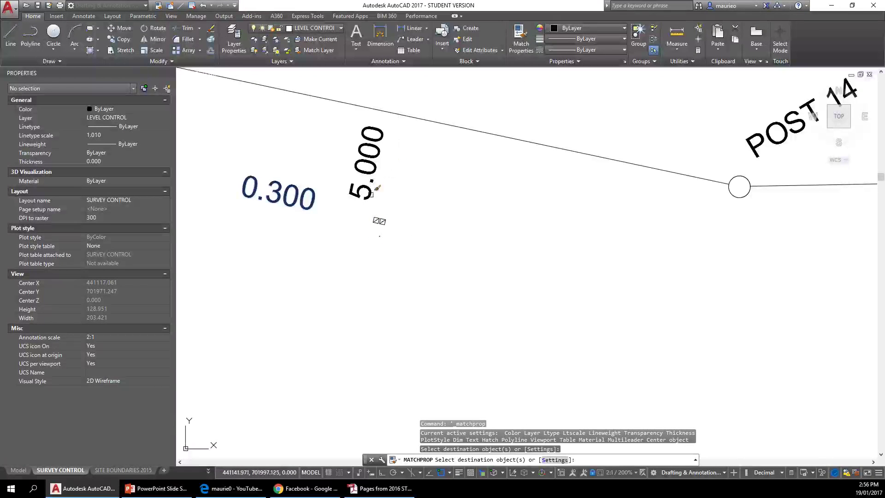
click(320, 185)
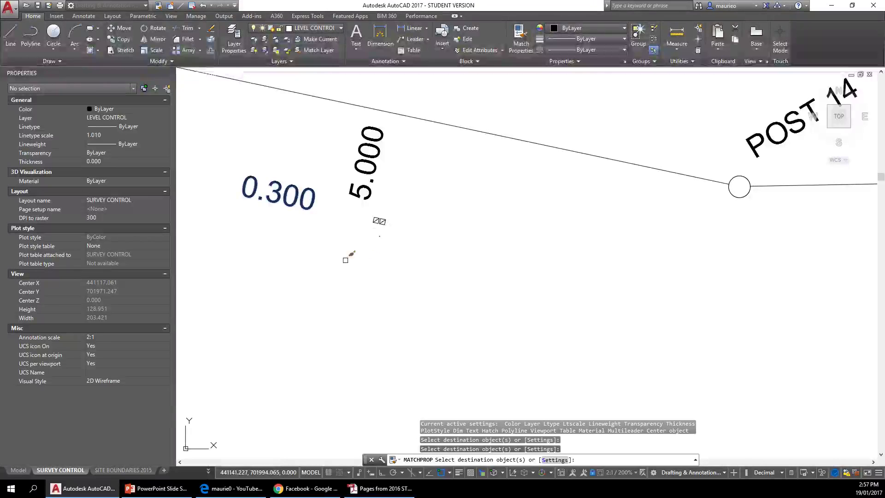
key(Escape)
key(Escape)
key(Escape)
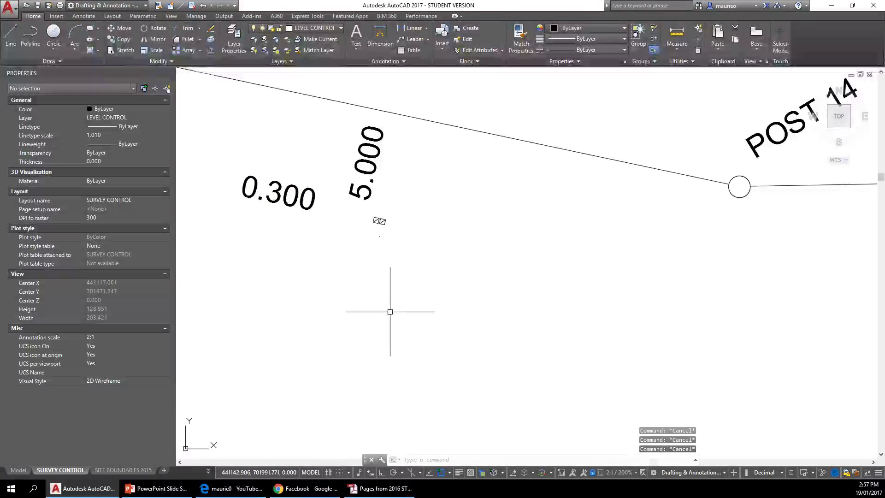
key(ctrl+z)
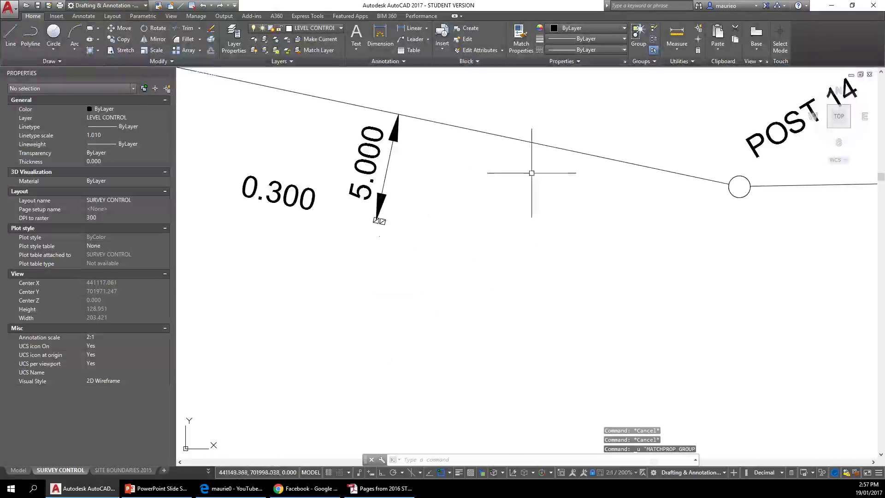
Match the properties of the northern boundary dimension onto the spacing dimension between the two valve squares
click(521, 36)
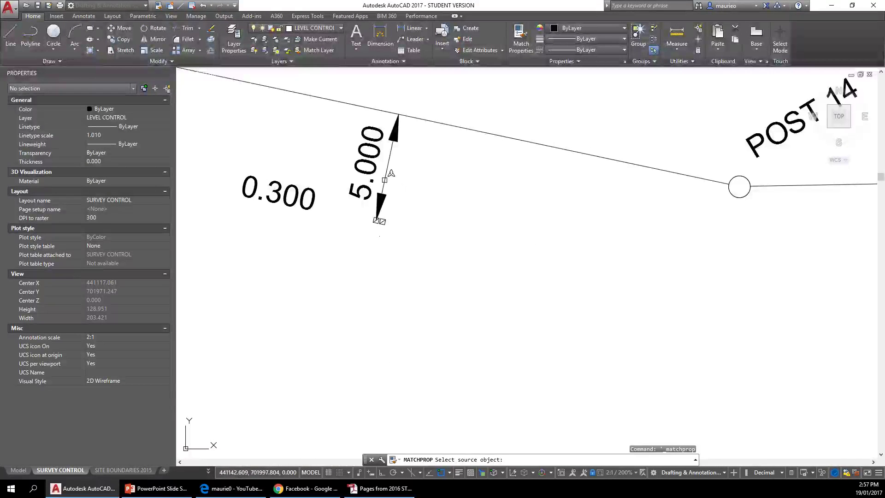
click(385, 180)
click(308, 216)
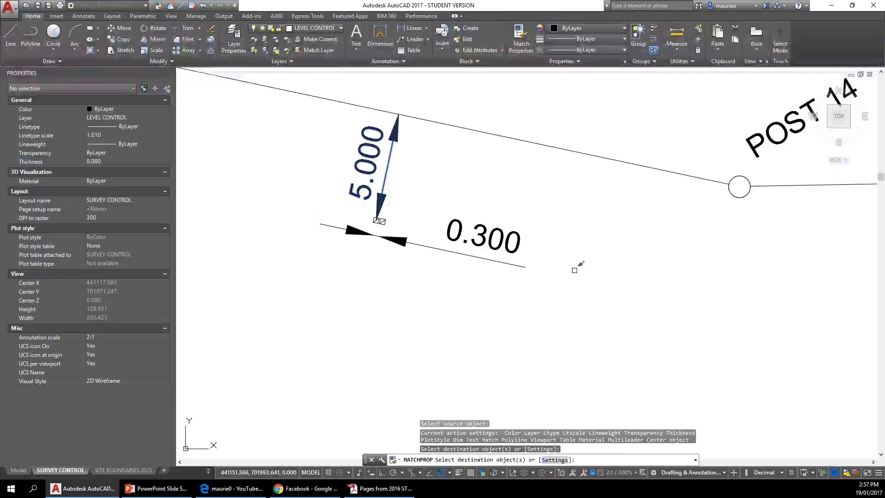
key(Escape)
key(Escape)
key(Escape)
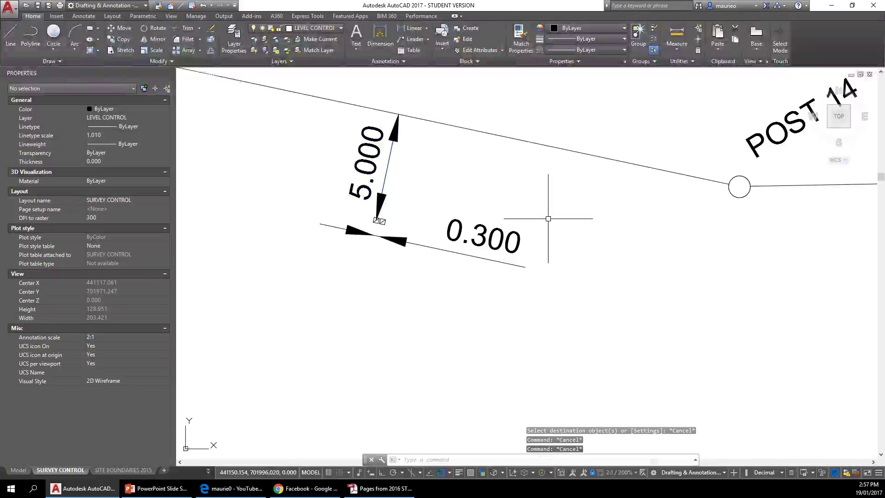
Move the valve spacing dimension's text to the western side of the valves, clear of the boundary dimension
click(515, 230)
click(483, 236)
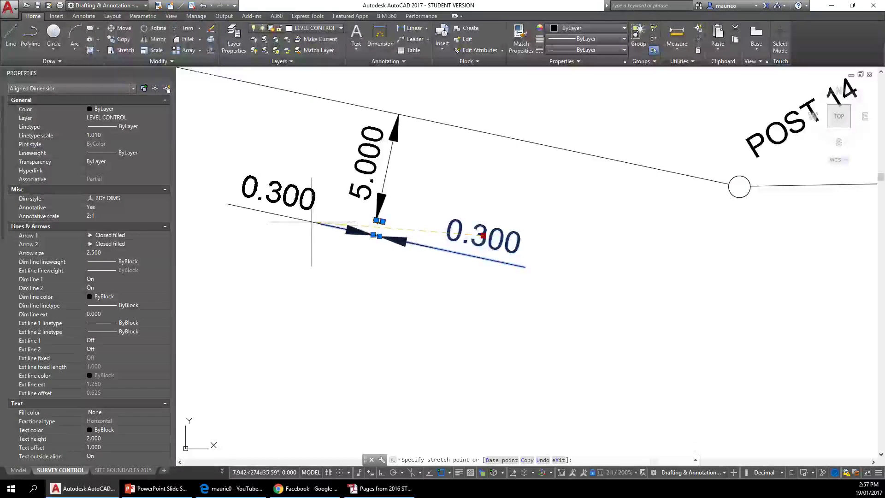
click(313, 223)
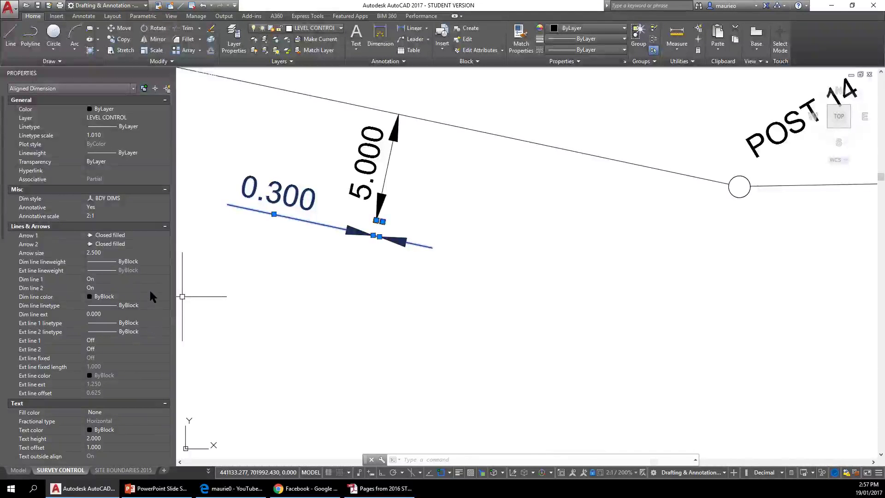
Turn on extension lines 1 and 2 for the valve spacing dimension
click(155, 339)
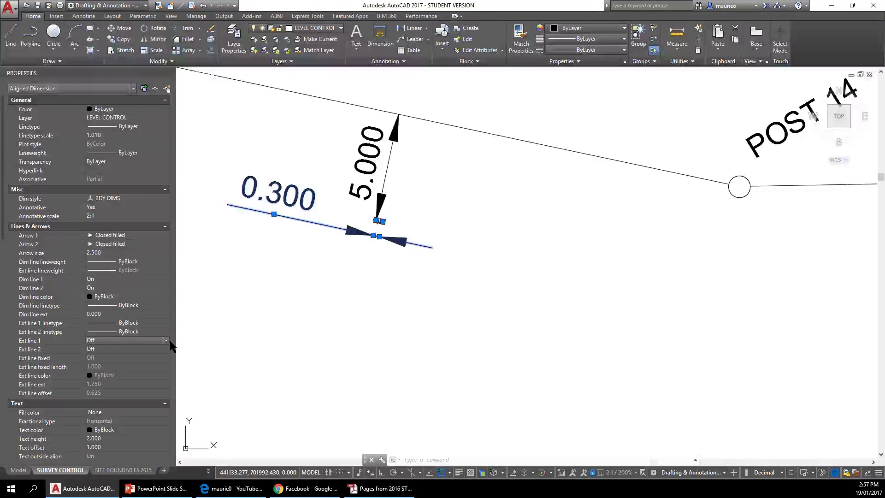
click(166, 340)
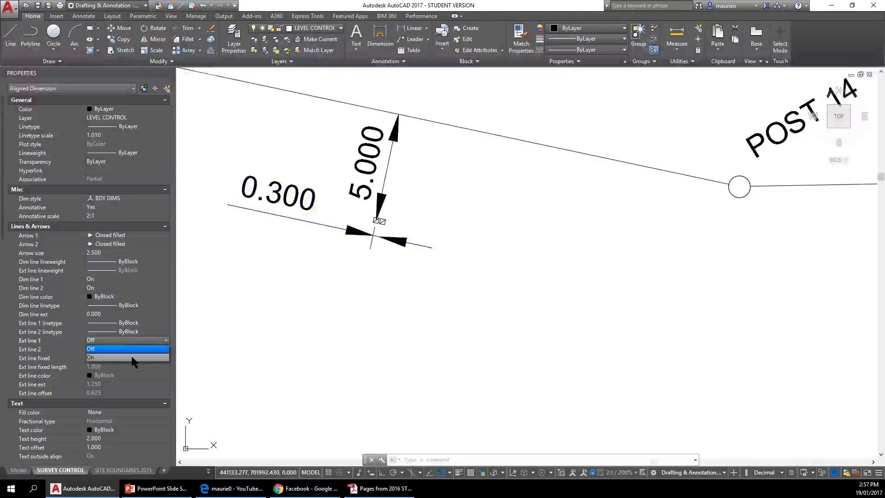
click(132, 358)
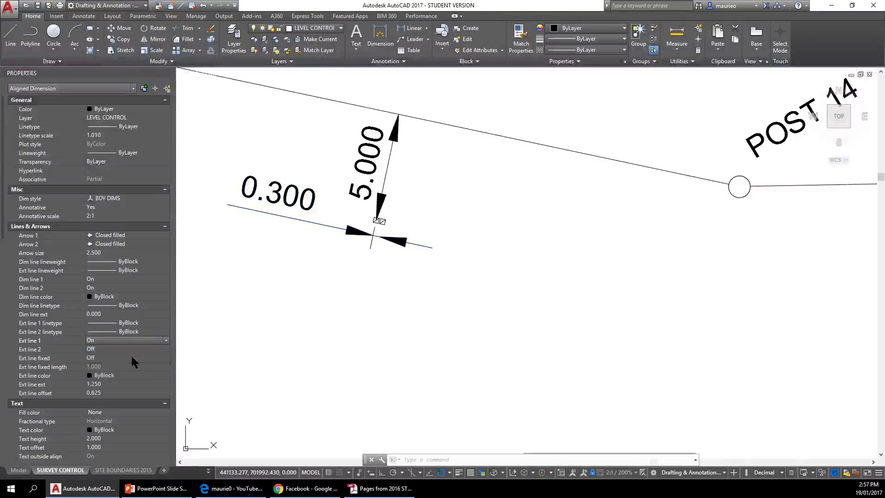
click(161, 348)
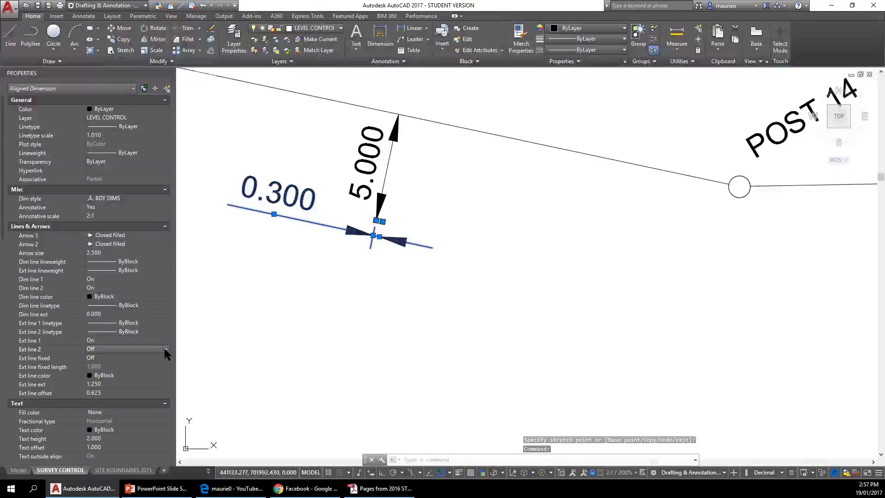
click(165, 348)
click(152, 366)
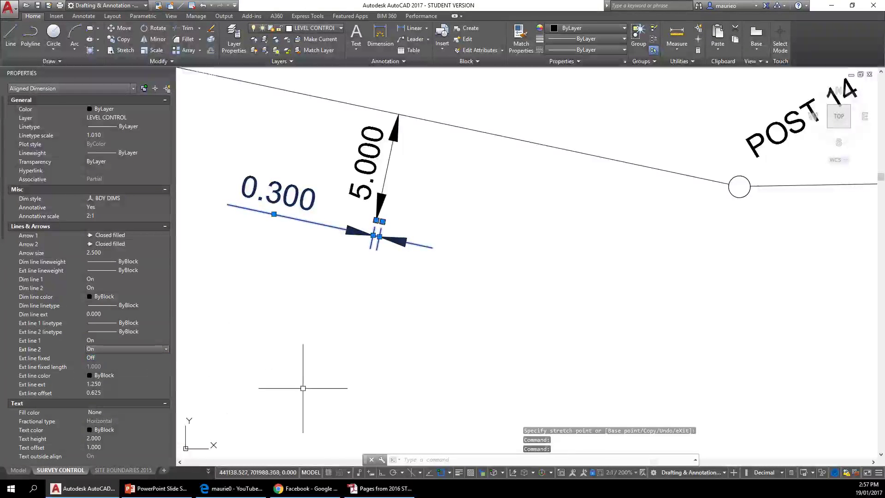
key(Escape)
key(Escape)
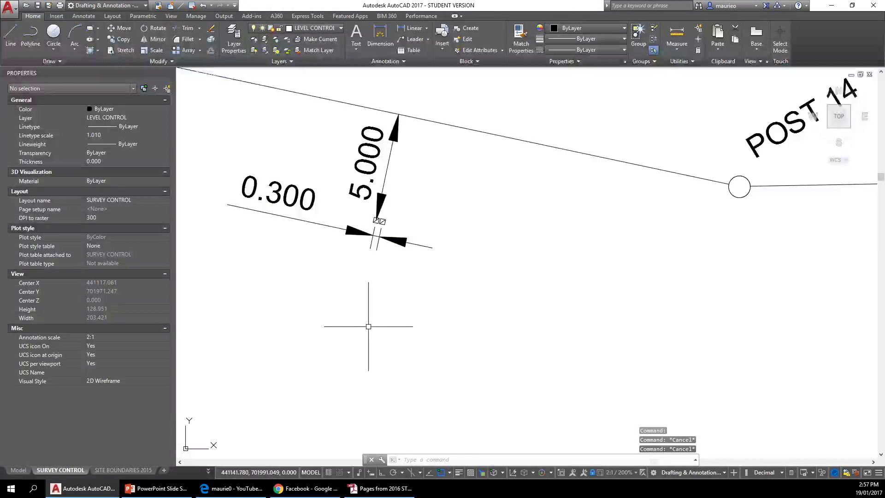
Continue the valve spacing dimension eastward to the eastern boundary line south of POST 12
scroll(371, 327, down, 1)
middle_drag(376, 326, 306, 330)
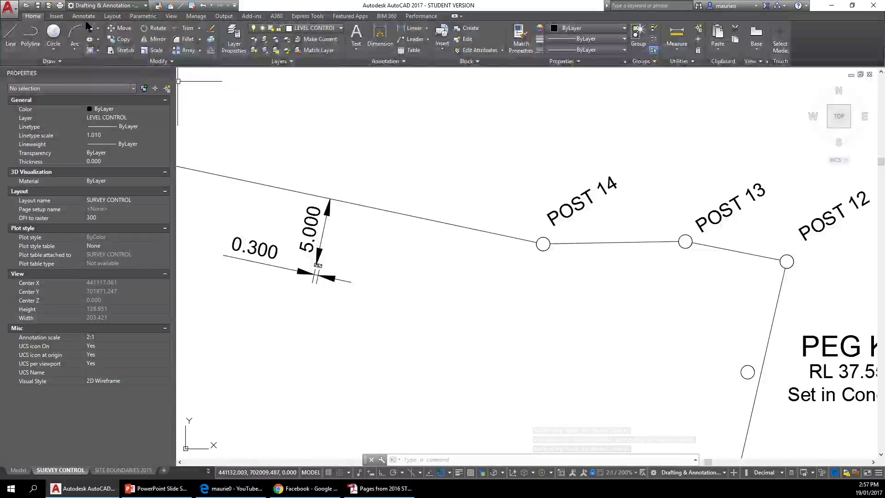
click(85, 16)
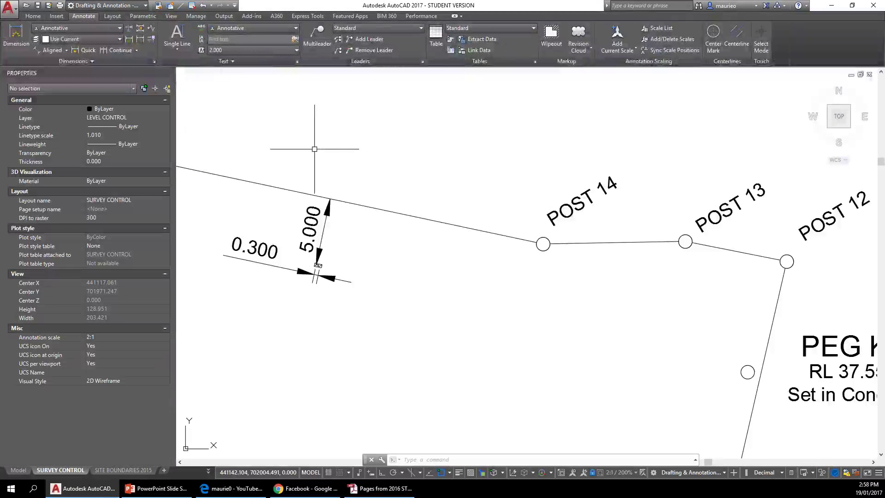
click(129, 54)
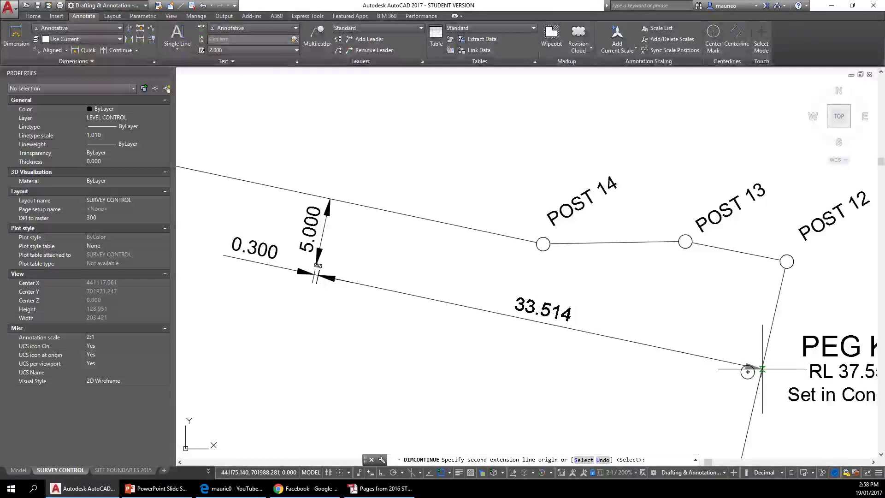
click(761, 369)
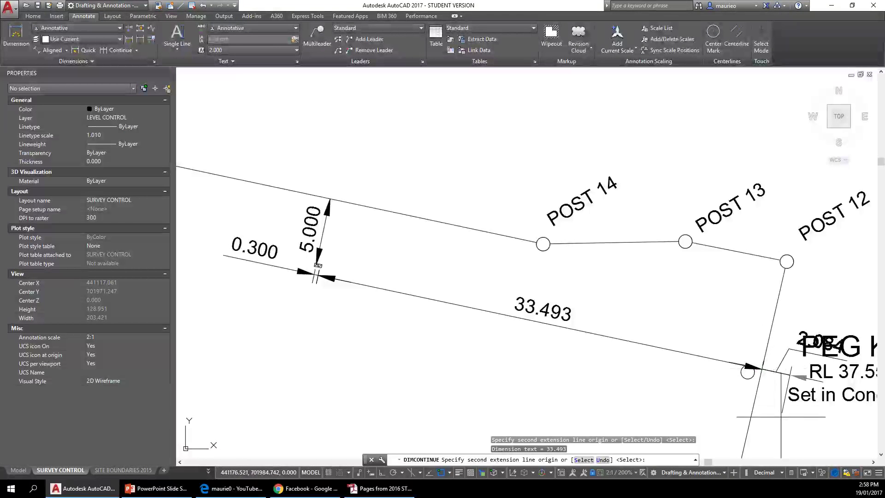
key(Escape)
key(Escape)
key(Escape)
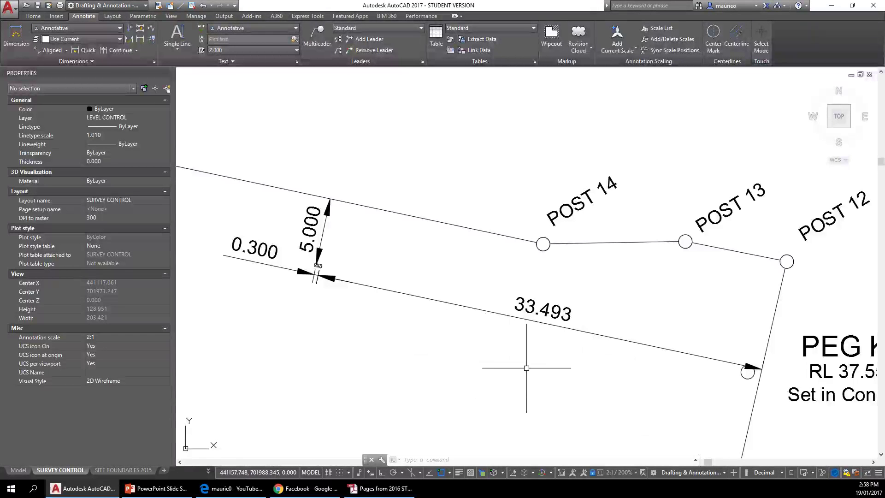
Override the text of the dimension between the eastern valve and the eastern boundary with 33.500
click(569, 330)
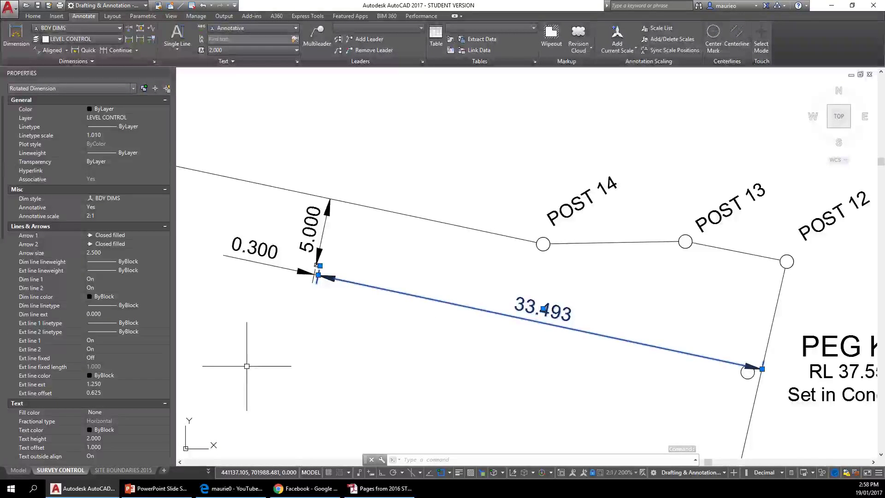
scroll(171, 345, down, 3)
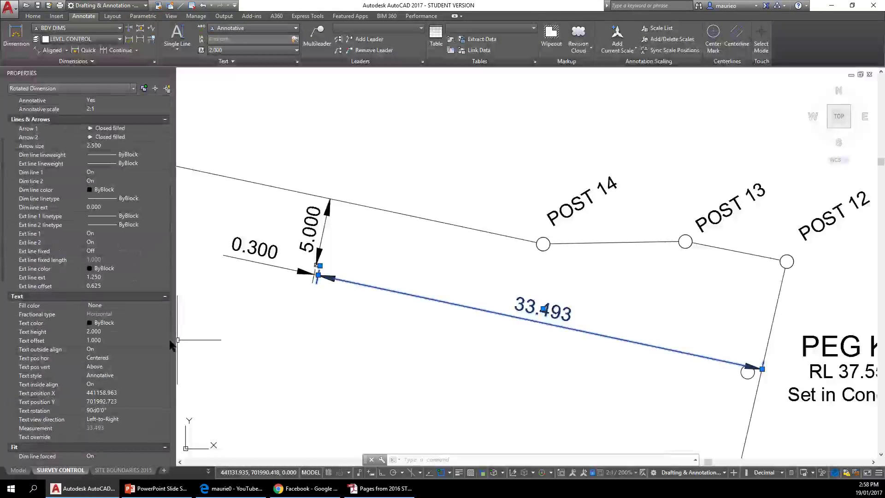
click(134, 436)
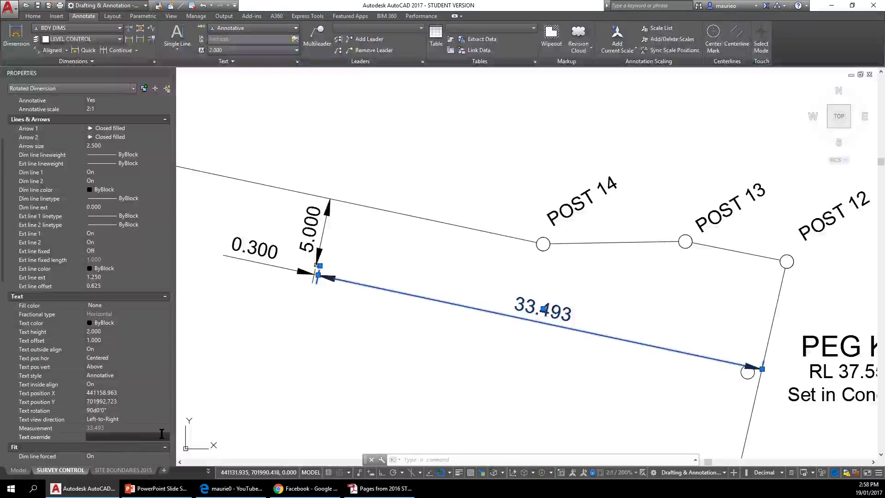
text(33.500)
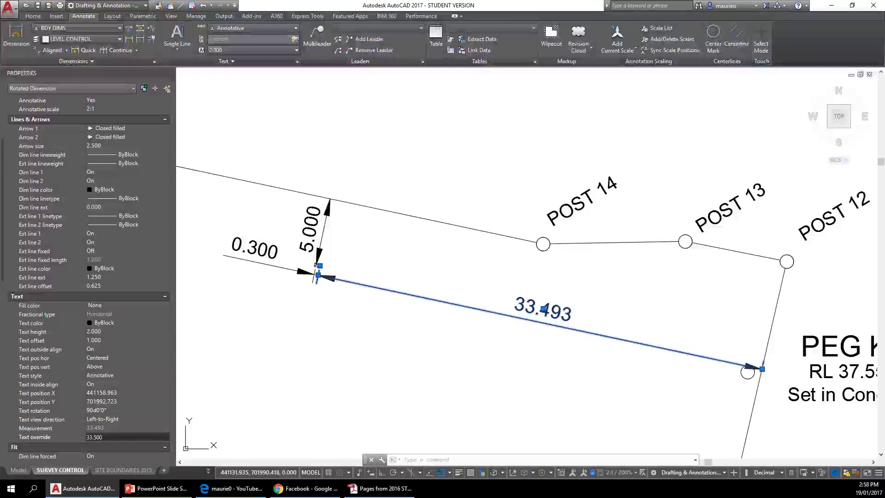
key(Return)
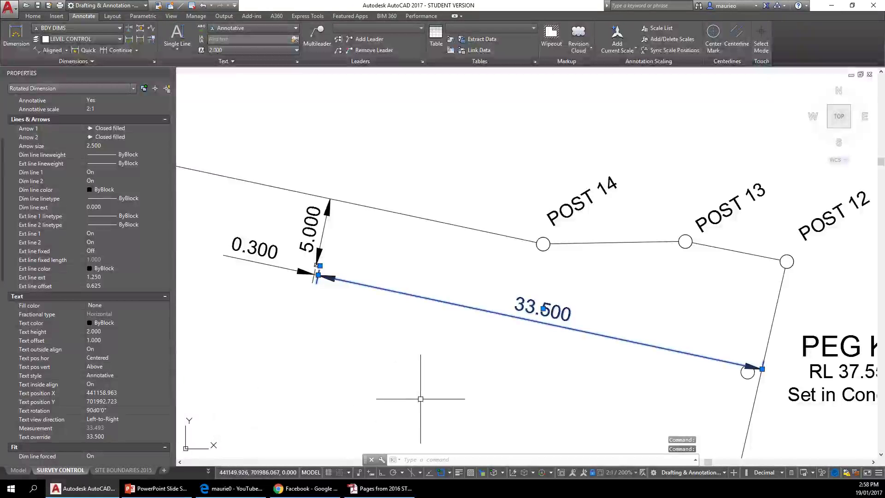
key(Escape)
key(Escape)
key(Escape)
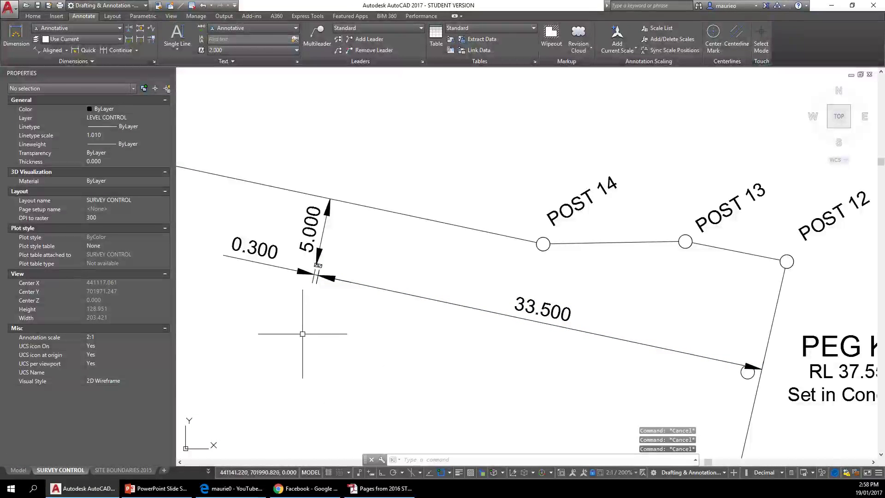
Delete the diagonal construction lines inside both valve squares
scroll(294, 282, up, 5)
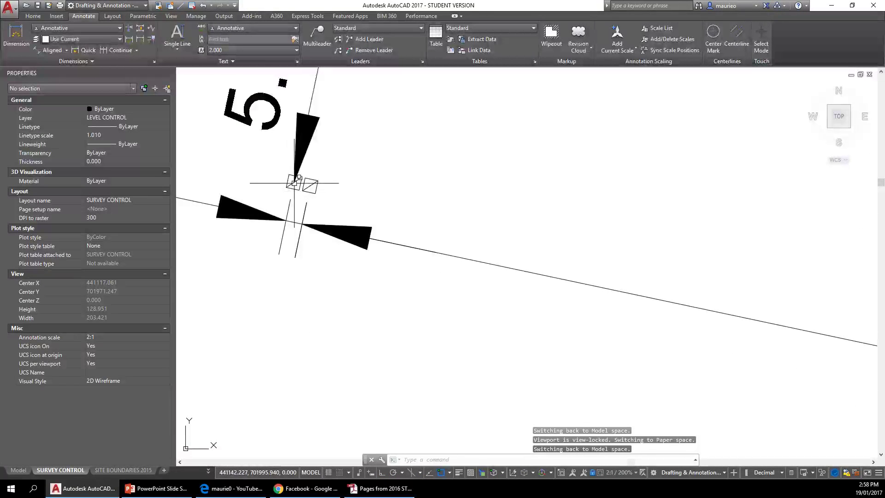
click(294, 183)
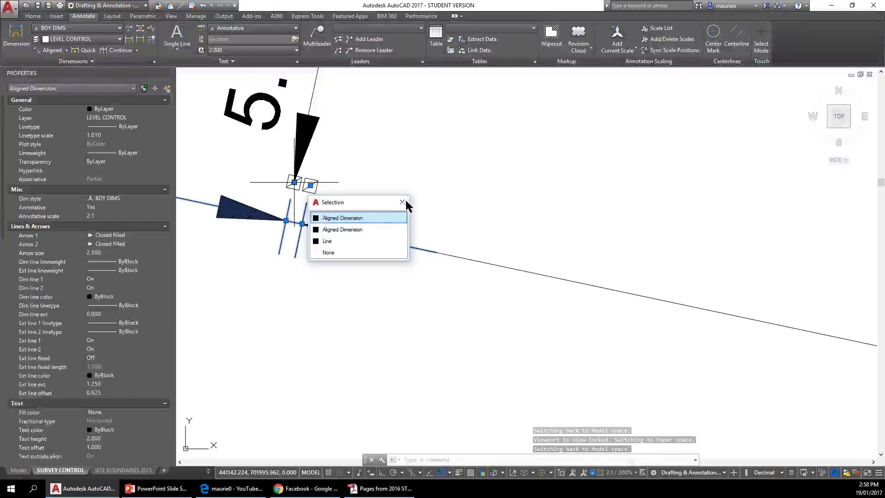
click(402, 202)
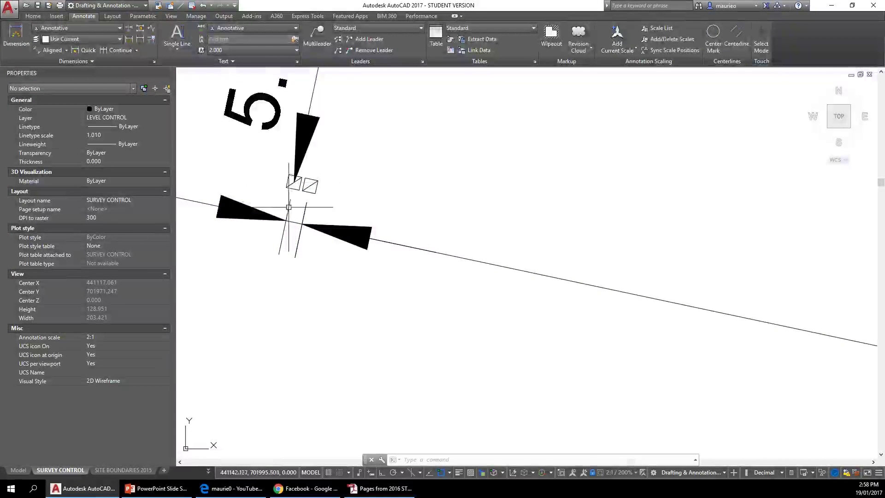
scroll(292, 182, up, 3)
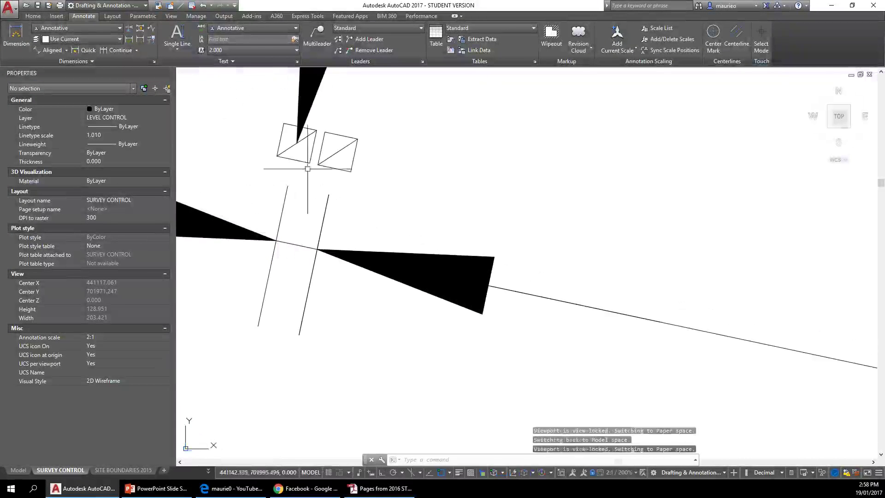
click(288, 148)
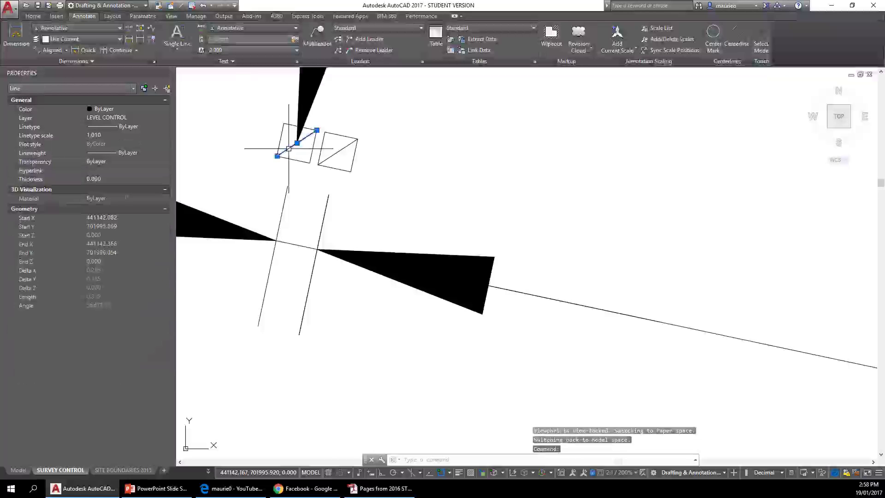
click(353, 143)
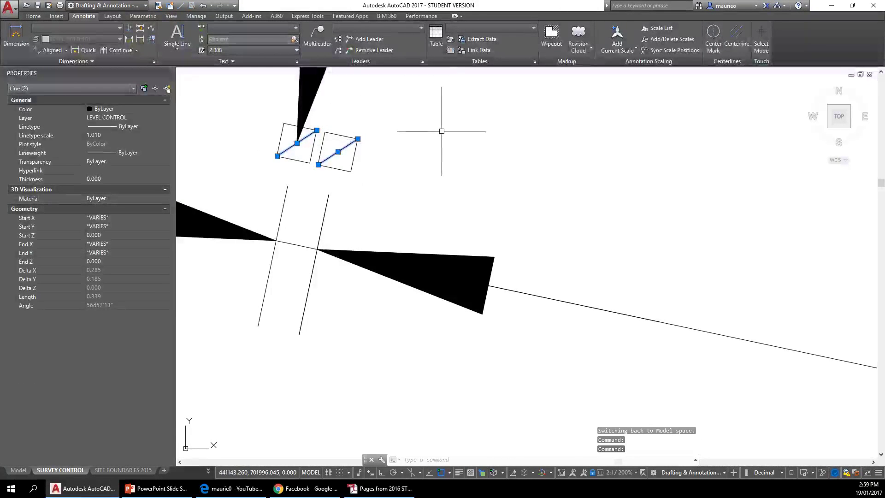
key(Delete)
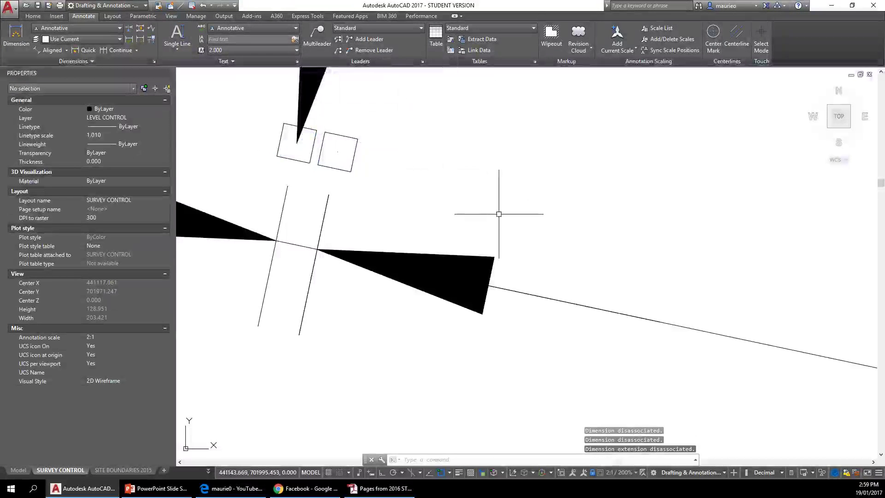
Review the valve squares and their dimensions from close up and across to the eastern boundary
scroll(431, 250, down, 6)
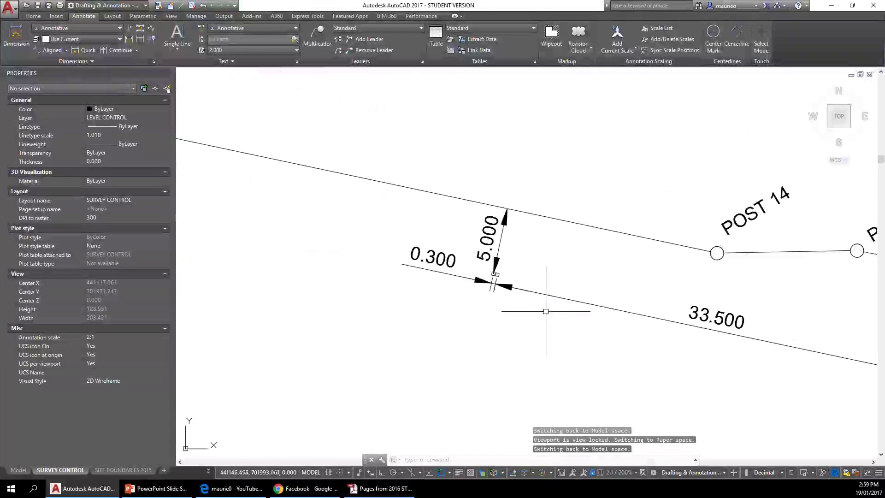
middle_drag(543, 306, 411, 294)
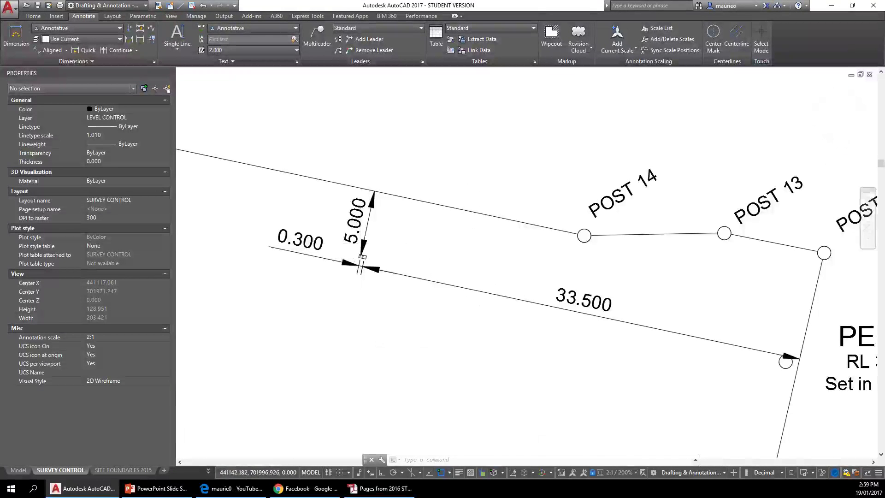
scroll(362, 242, up, 4)
scroll(379, 300, up, 4)
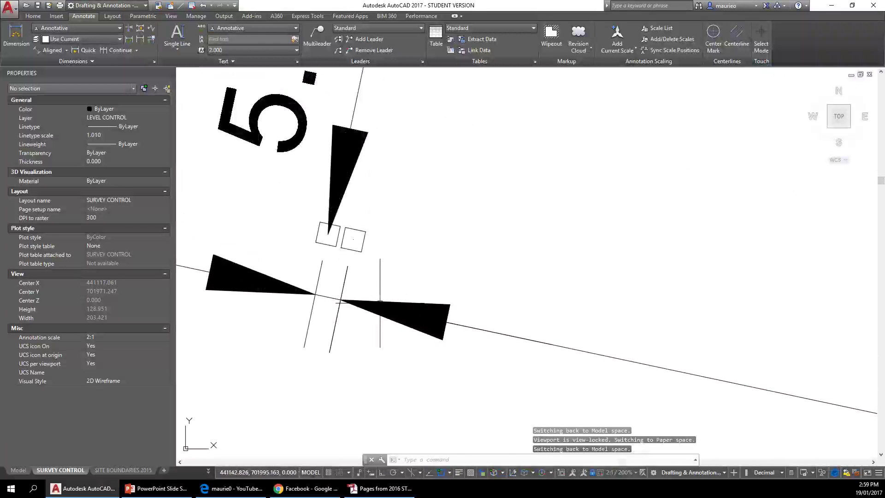
scroll(379, 302, down, 4)
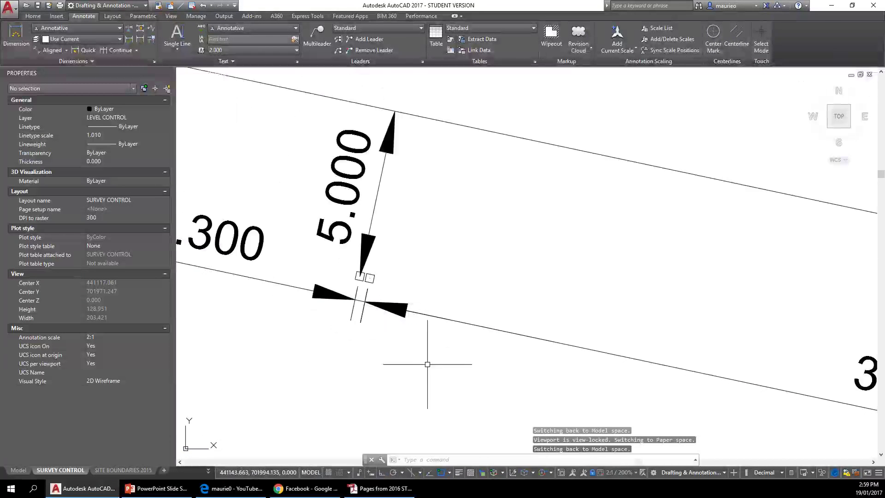
scroll(427, 365, down, 4)
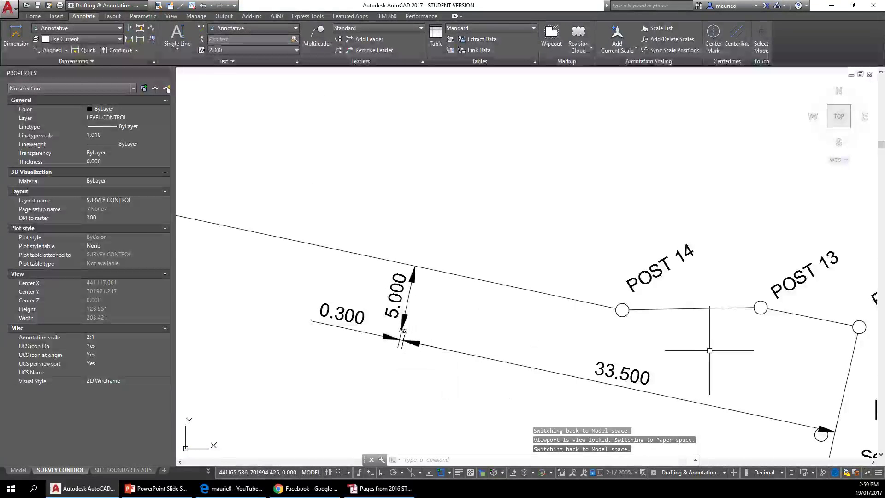
middle_drag(701, 352, 447, 229)
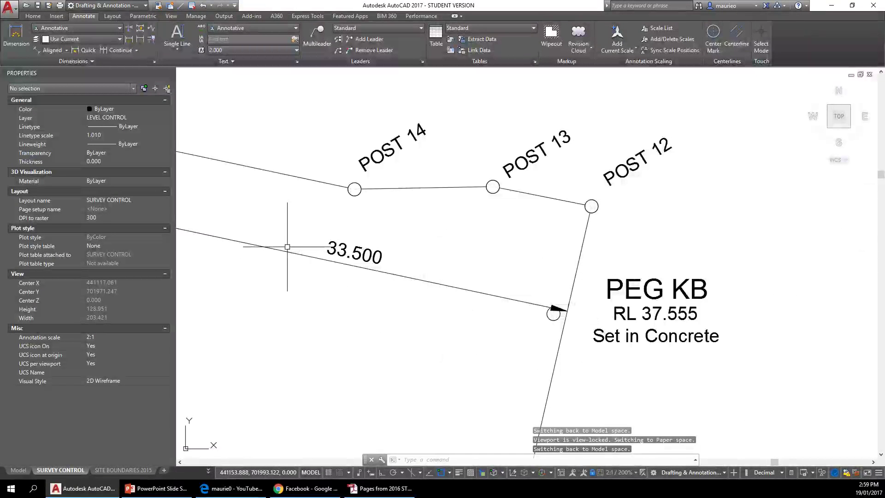
Consult the valve labels in the marked-up PDF and create a multiline text box just east of the valve squares
mouse_move(335, 260)
middle_down()
mouse_move(549, 346)
mouse_move(559, 336)
middle_up()
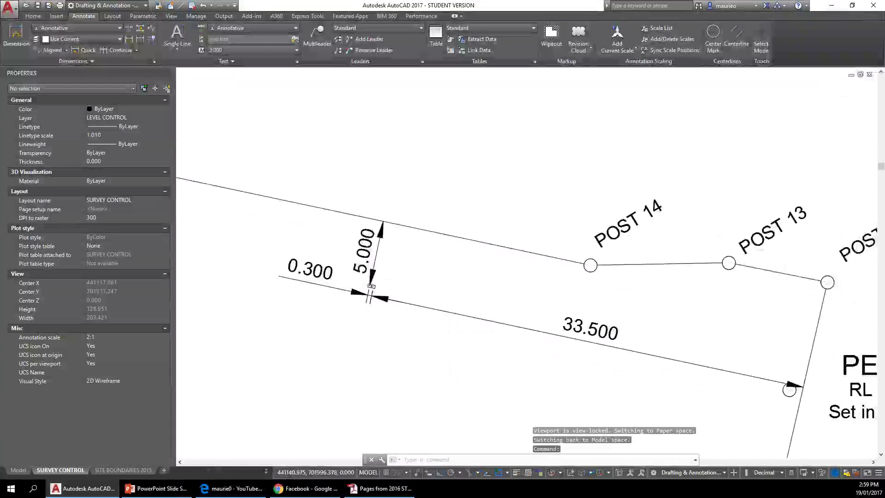
scroll(359, 281, up, 4)
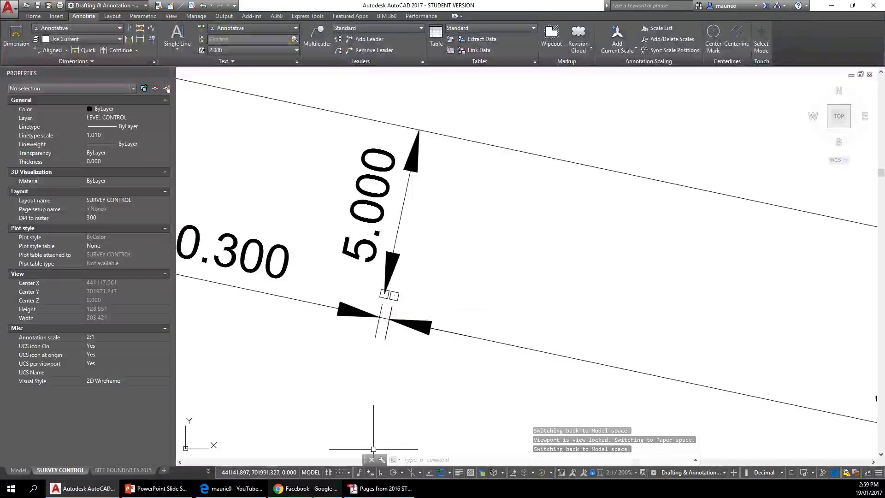
click(381, 489)
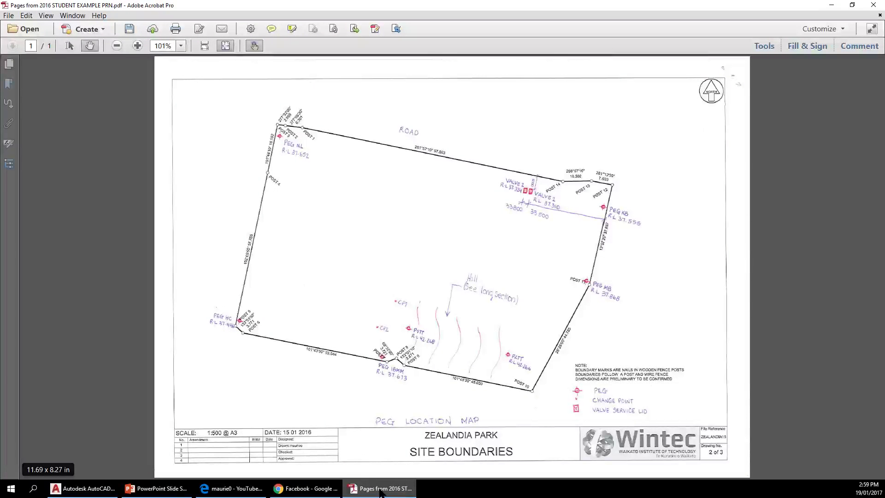
click(381, 490)
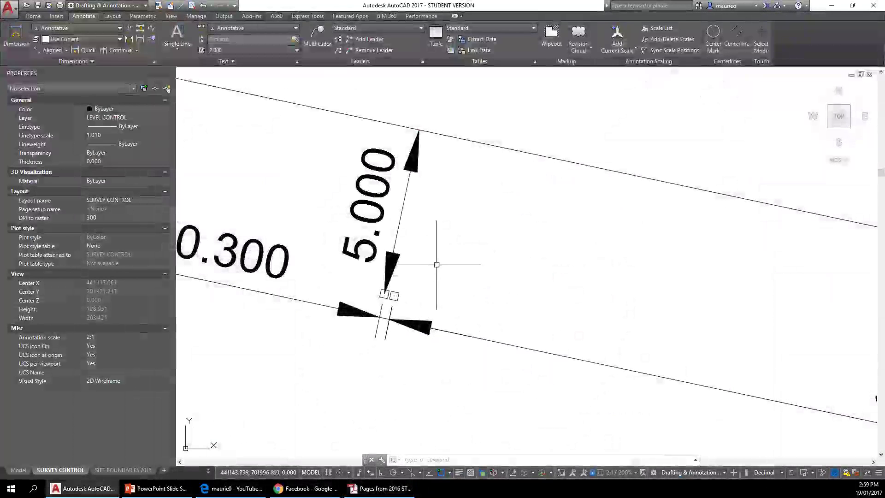
click(177, 49)
click(179, 65)
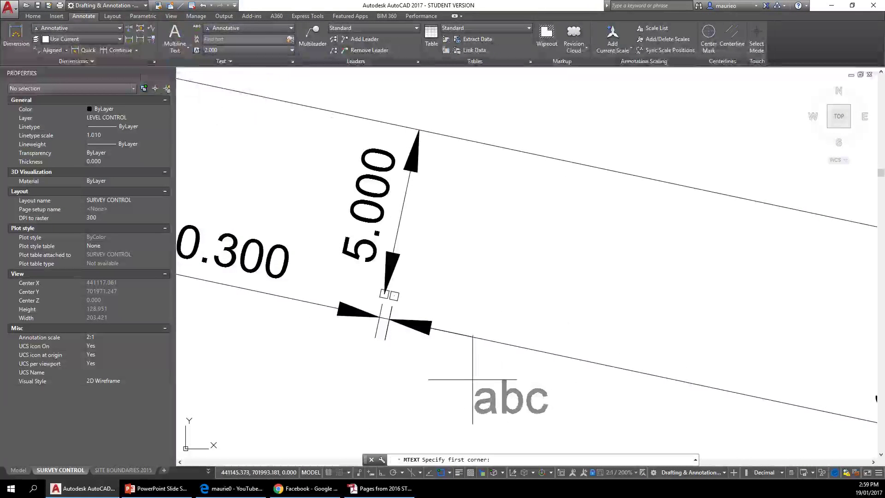
click(415, 261)
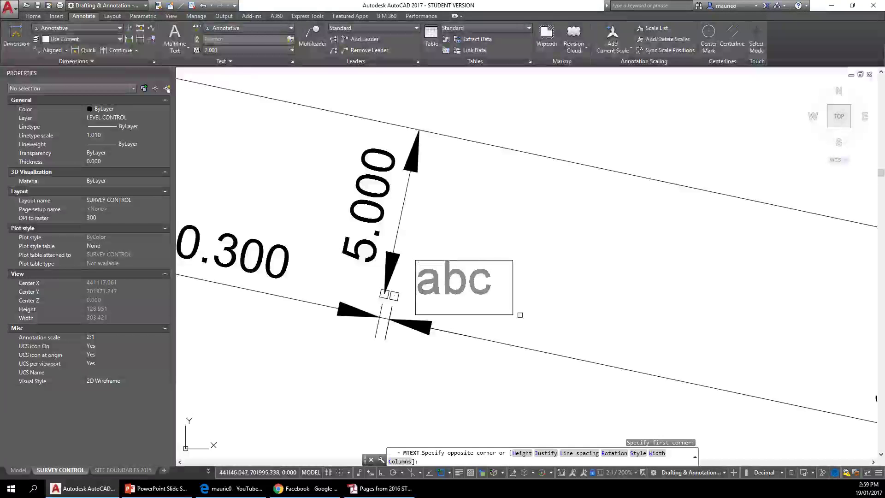
click(567, 317)
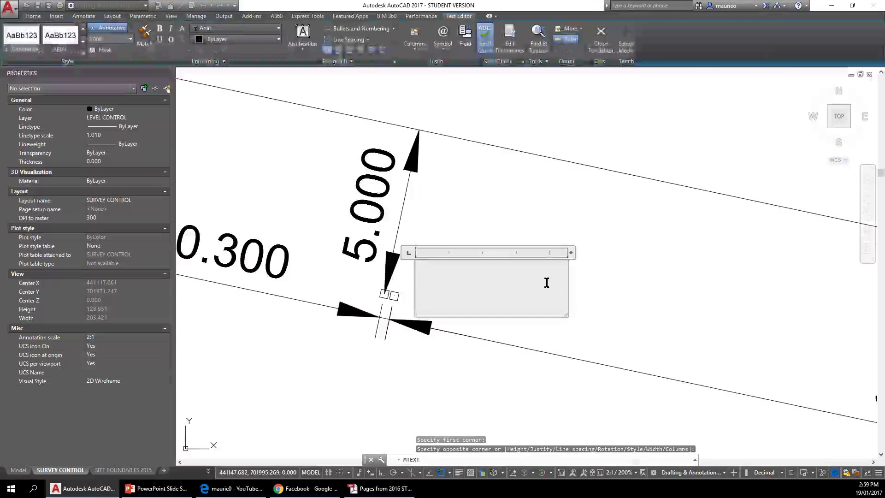
Enter VALVE 1 in capitals as the first line of the label
text(Val)
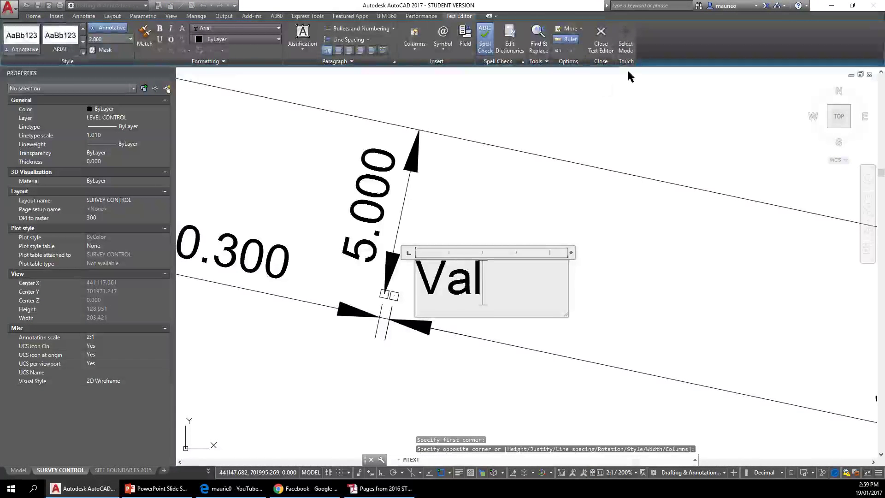
text(ve)
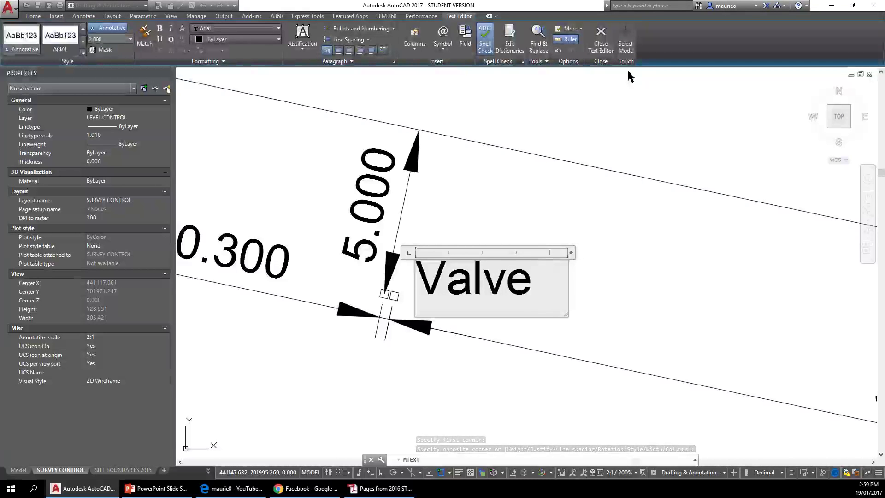
key(BackSpace)
key(BackSpace)
key(BackSpace)
key(BackSpace)
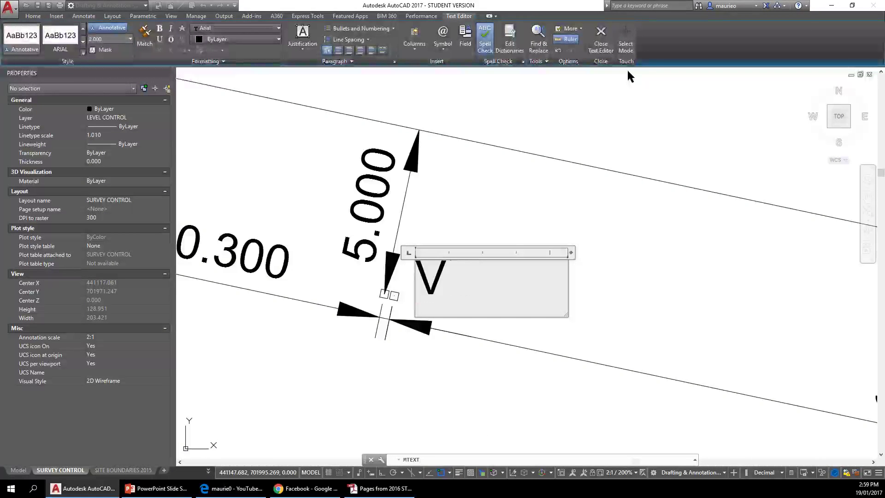
text(ALVE)
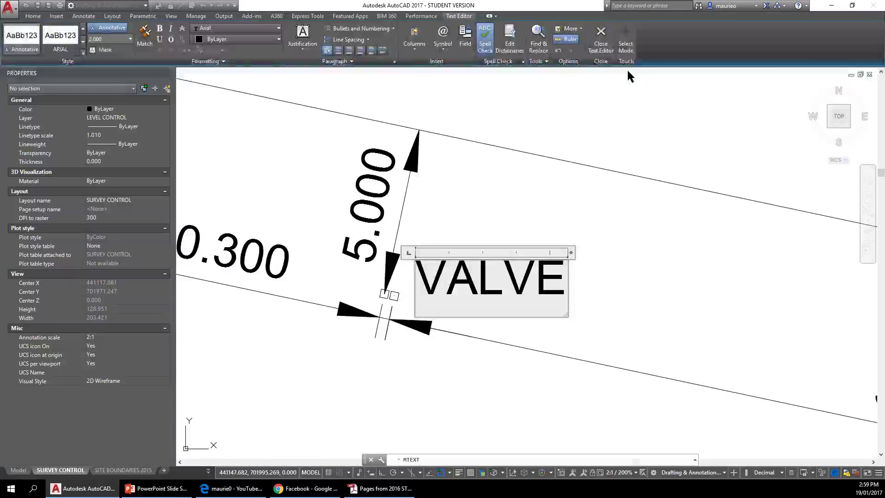
key(Return)
text(1)
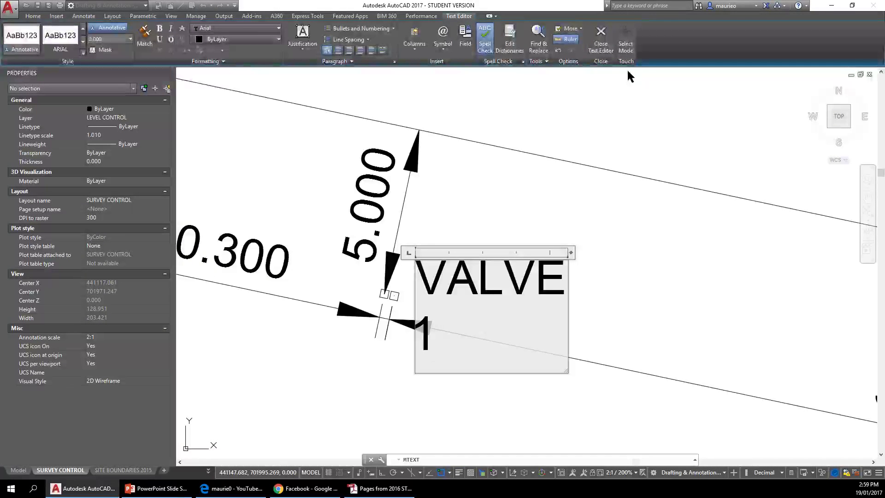
Add RL 37.310 as the second line, checking the level against the marked-up PDF, and finish the label
key(Return)
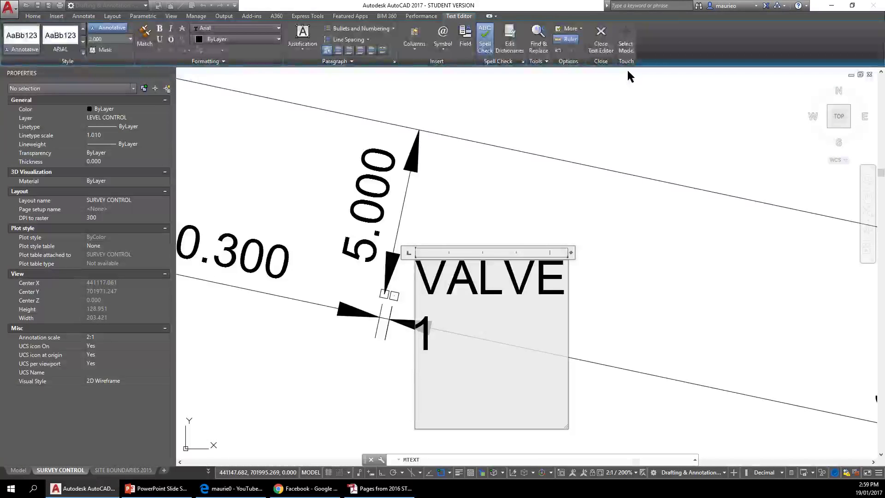
text(RL)
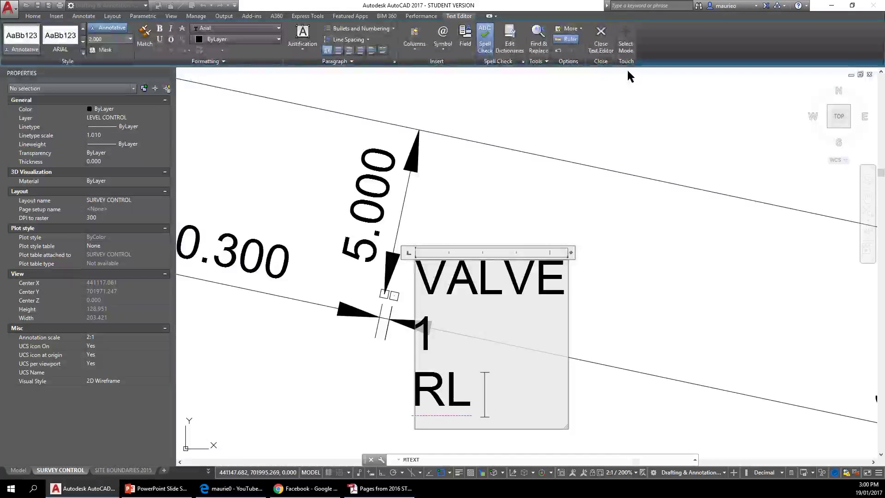
text( 37.)
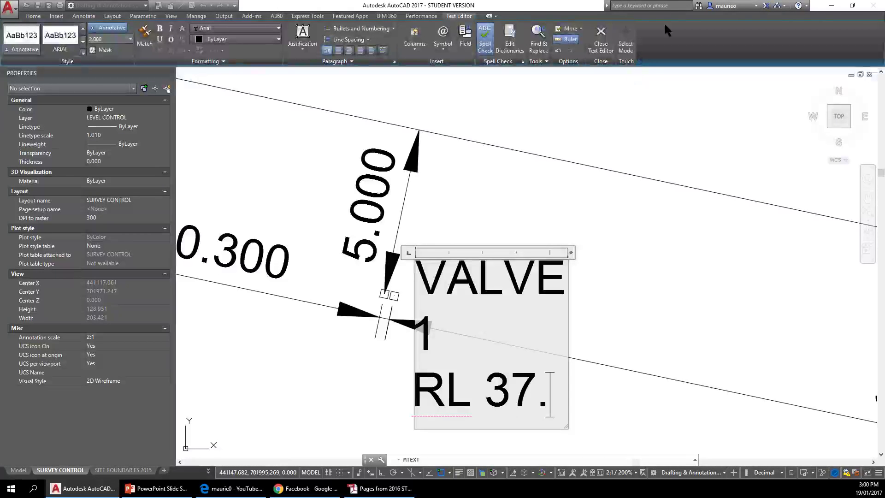
text(390)
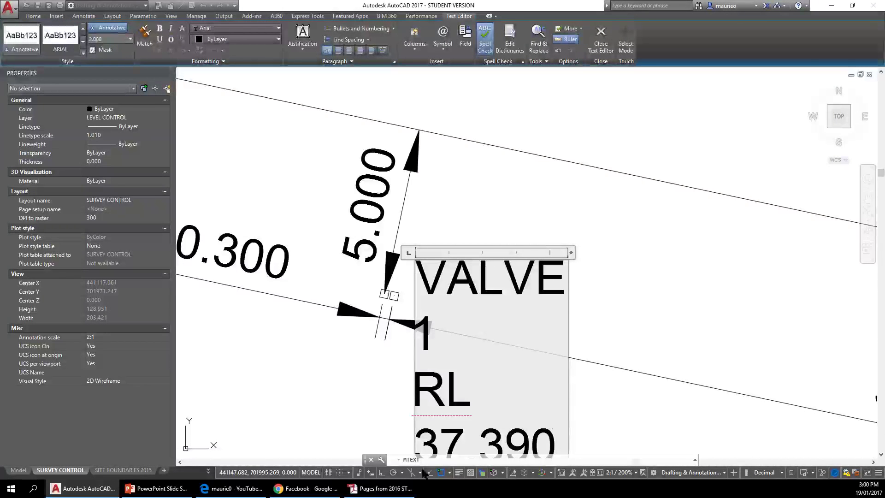
click(397, 489)
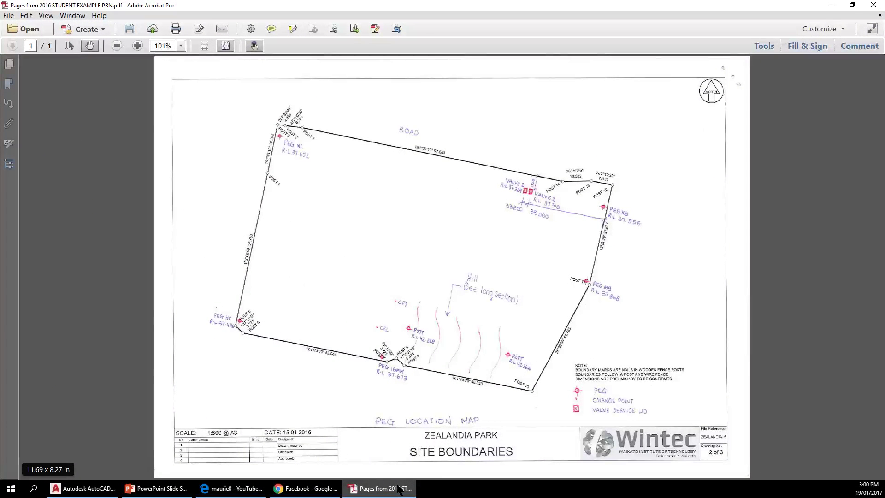
click(398, 490)
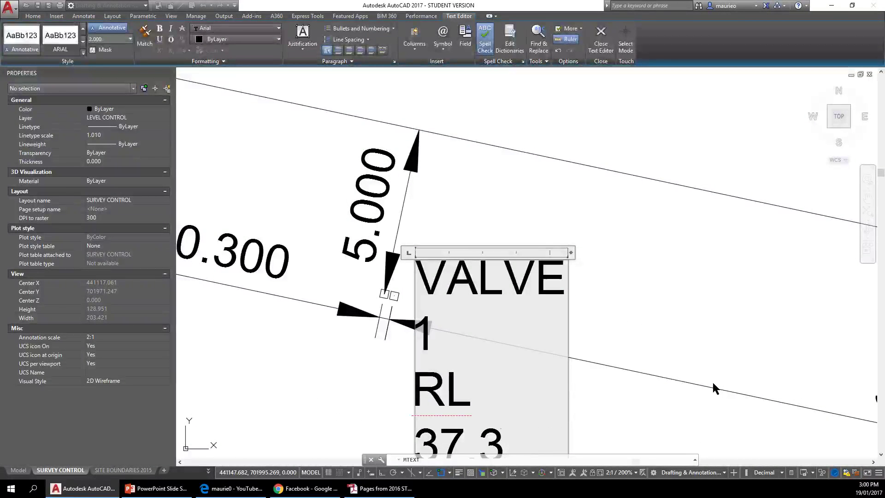
text(10)
click(681, 416)
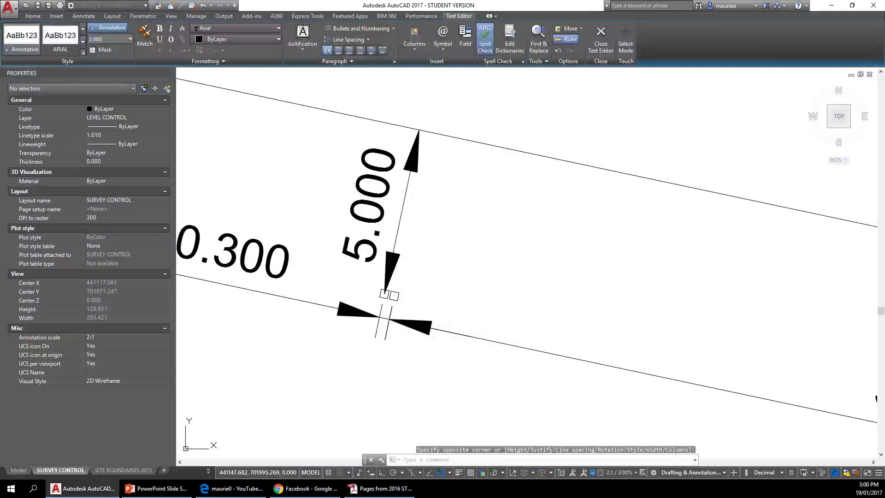
Widen the valve label's text frame so VALVE 1 and RL 37.310 each fit on a single line
click(539, 293)
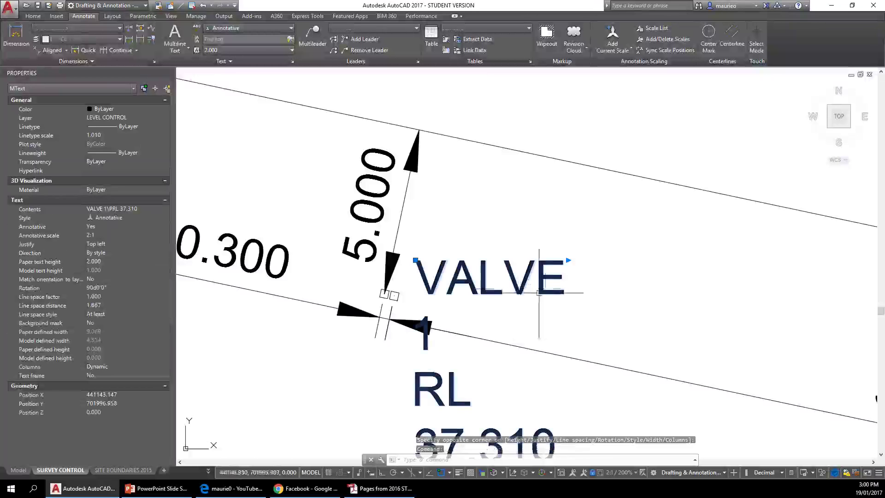
click(568, 260)
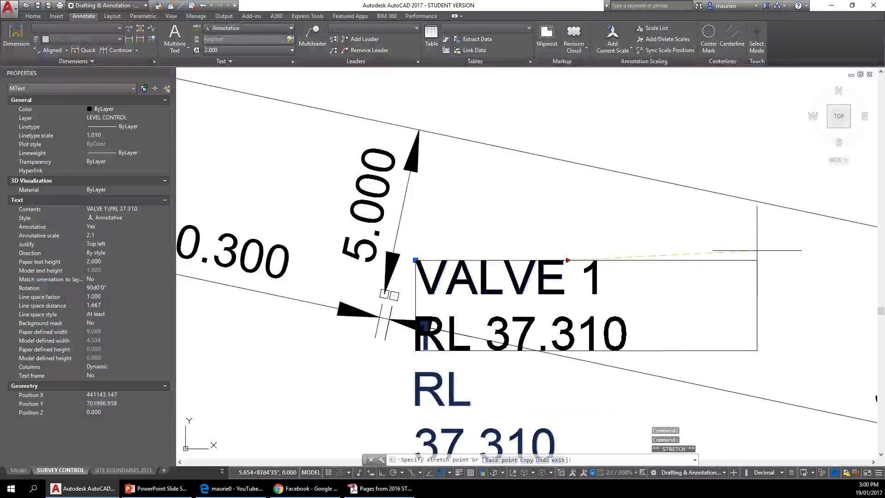
click(725, 251)
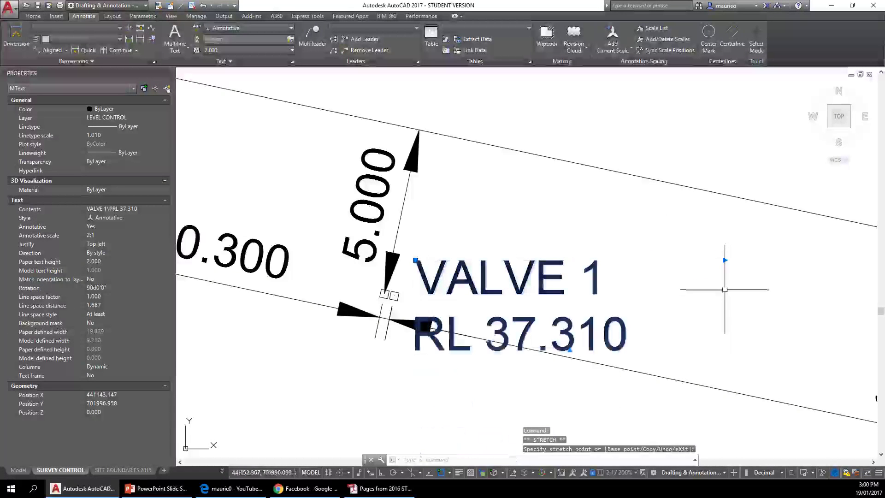
Copy the VALVE 1 label slightly upward, clear of the dimension line east of the valves
right_click(580, 323)
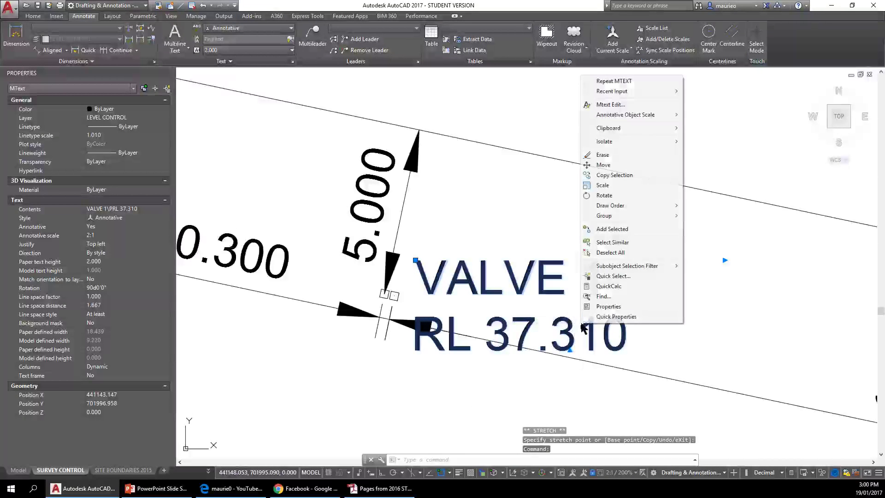
click(608, 175)
click(507, 313)
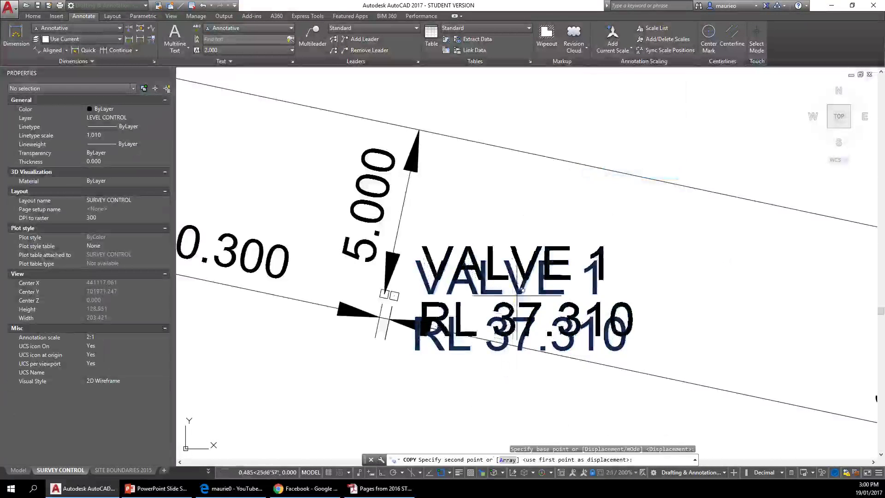
click(523, 276)
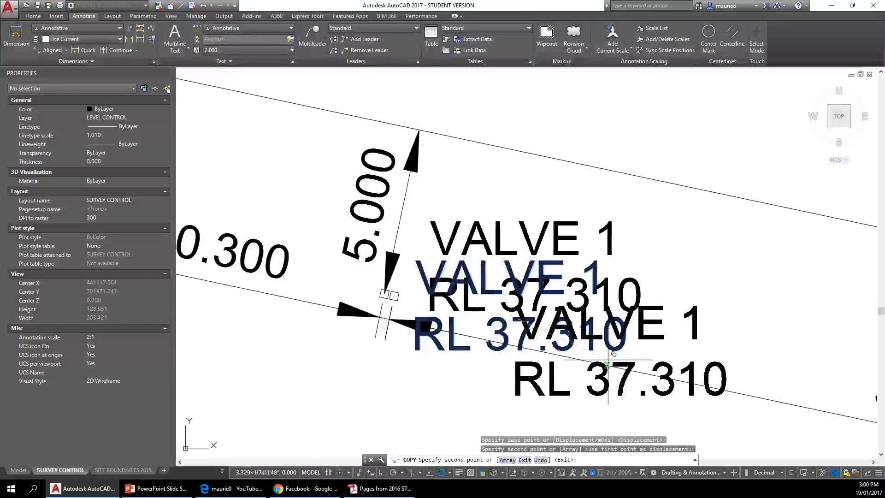
key(Escape)
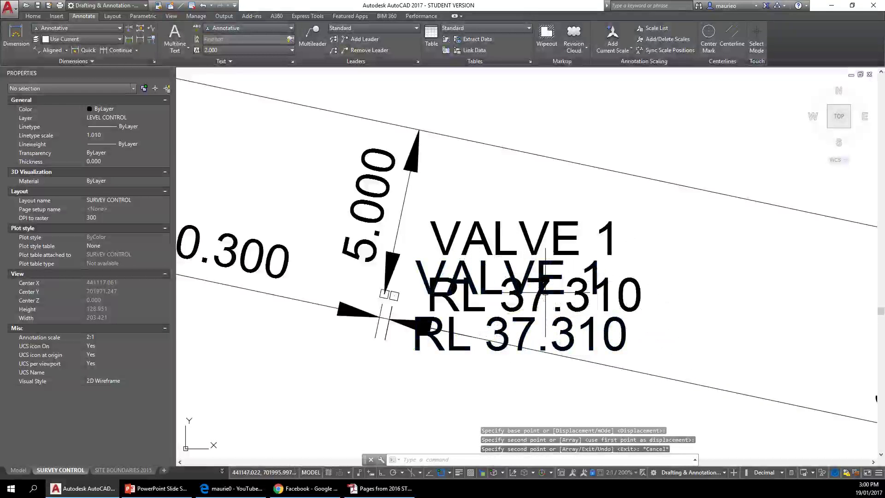
Move the original VALVE 1 label west of the valves, below the 0.300 dimension
click(625, 324)
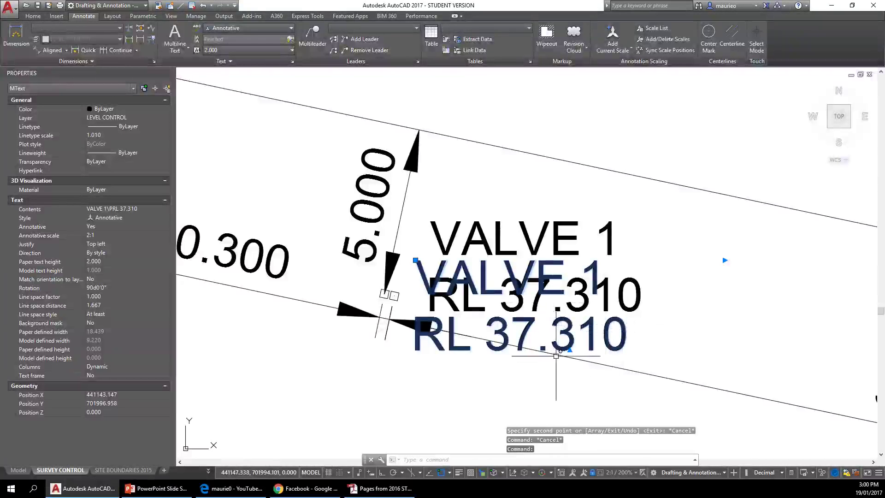
right_click(698, 337)
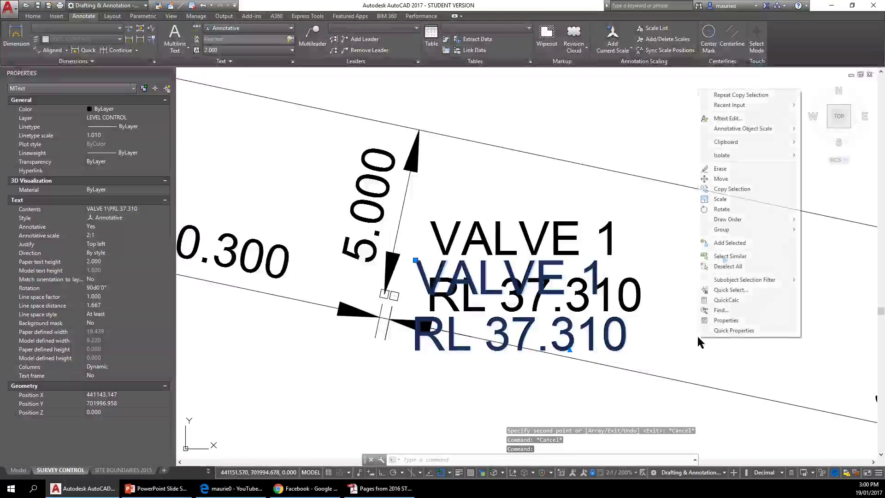
click(743, 179)
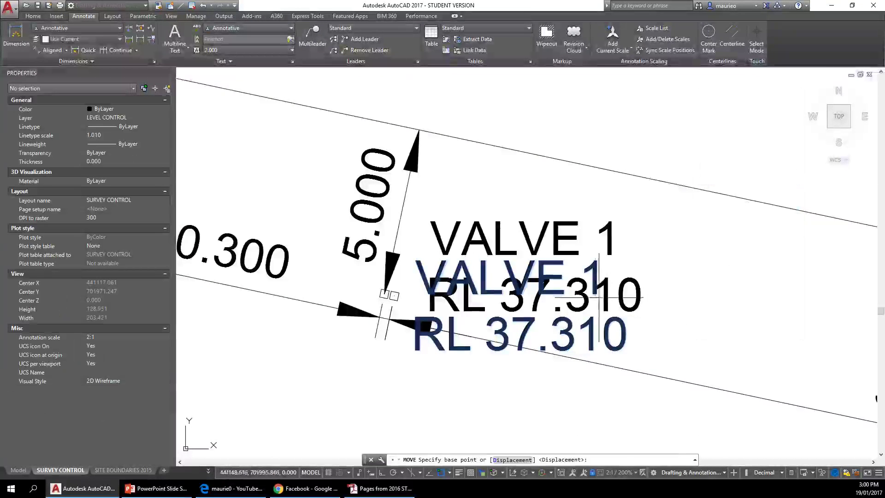
click(725, 260)
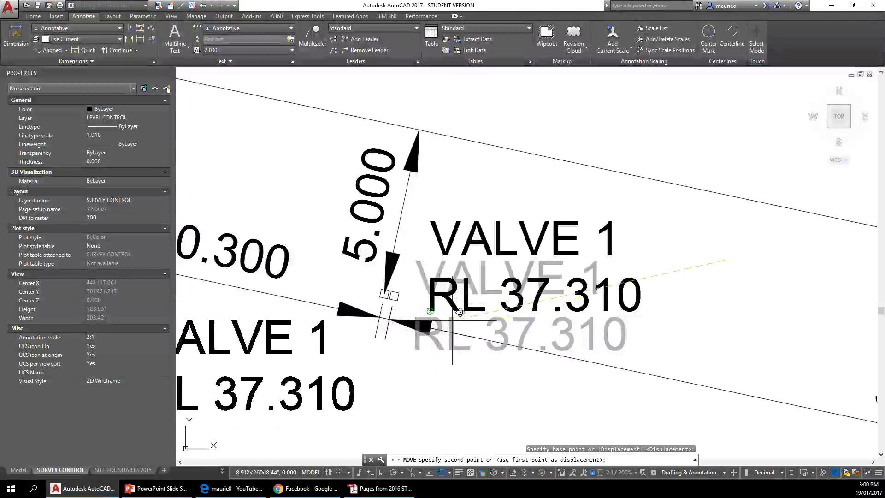
key(Escape)
Change the first line of the western valve label to VALVE 2
scroll(546, 293, down, 3)
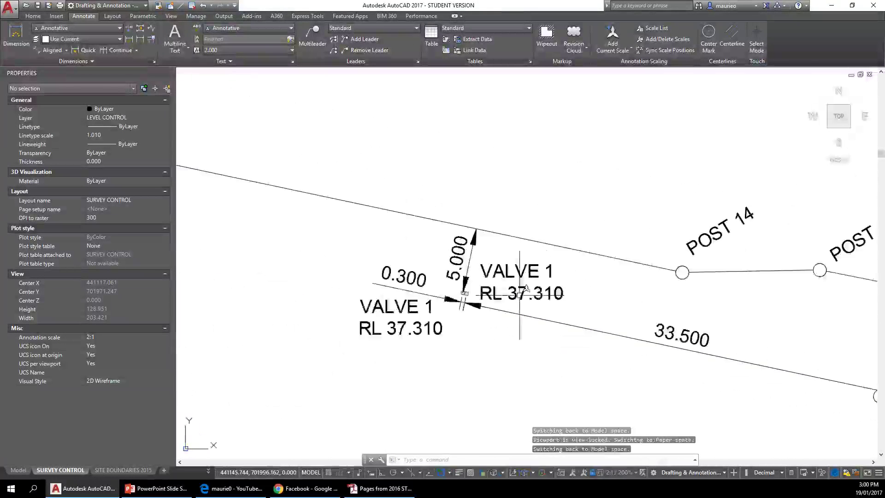
scroll(534, 292, up, 4)
scroll(536, 291, down, 2)
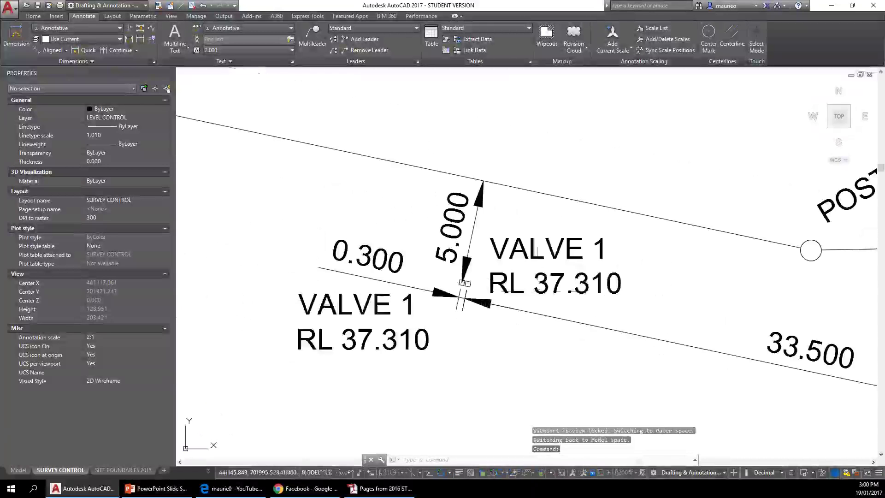
double_click(426, 333)
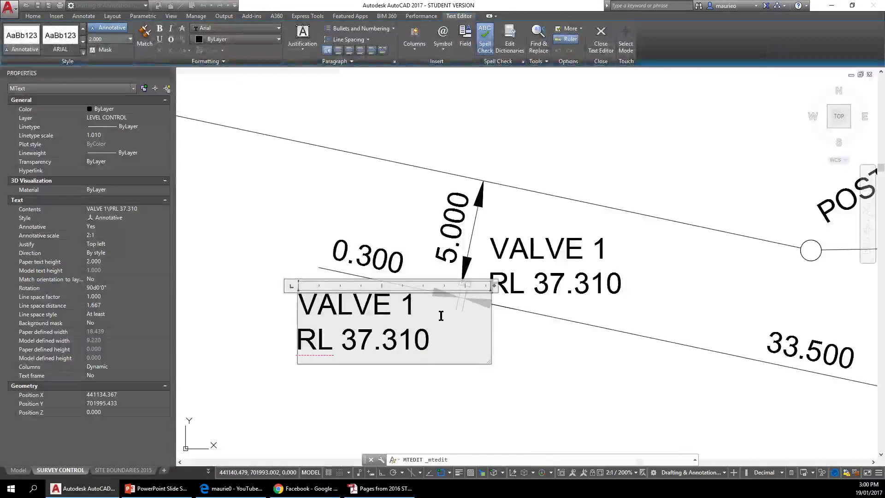
key(BackSpace)
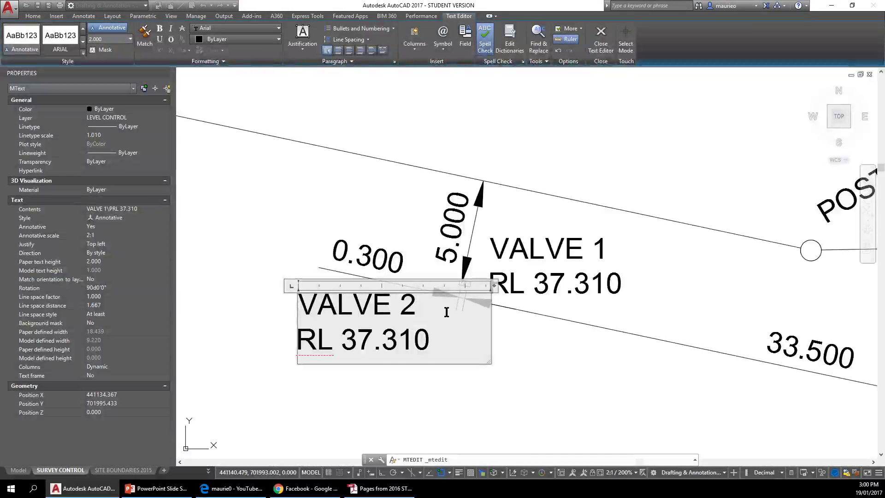
click(513, 348)
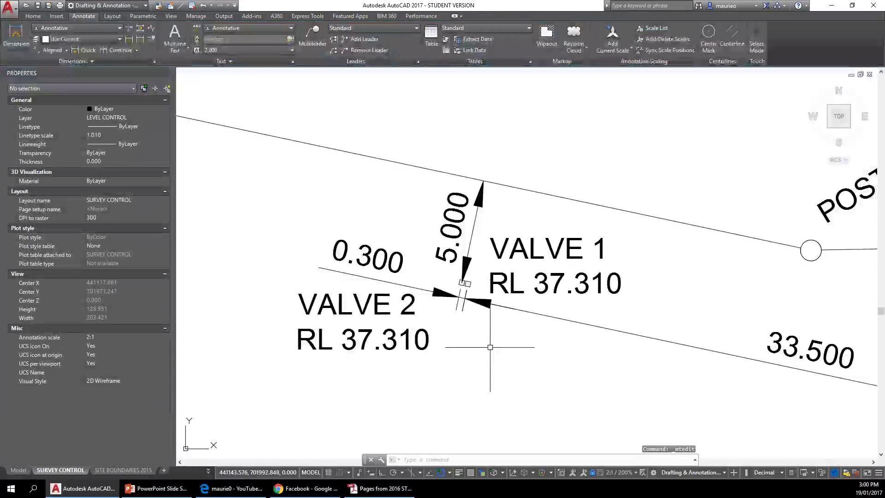
Check VALVE 2's reduced level in the marked-up PDF in Adobe Acrobat and change the VALVE 2 label in AutoCAD to RL 37.324
click(393, 492)
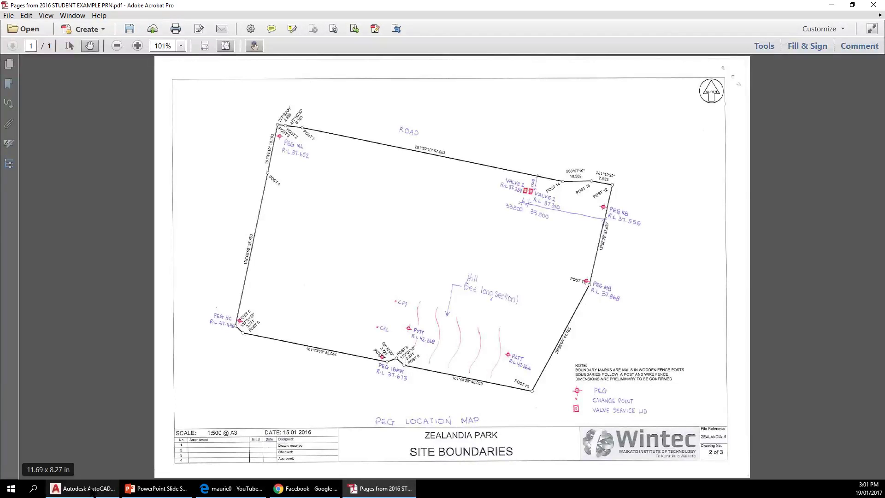
click(62, 489)
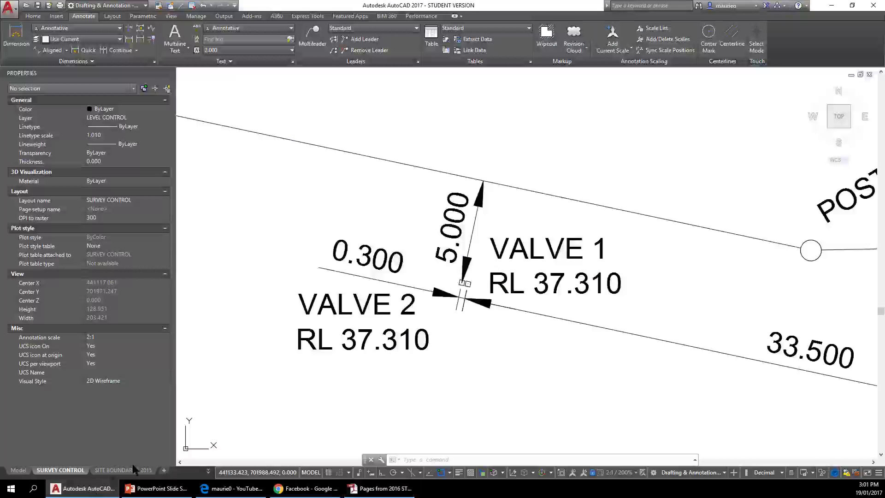
click(425, 340)
double_click(425, 340)
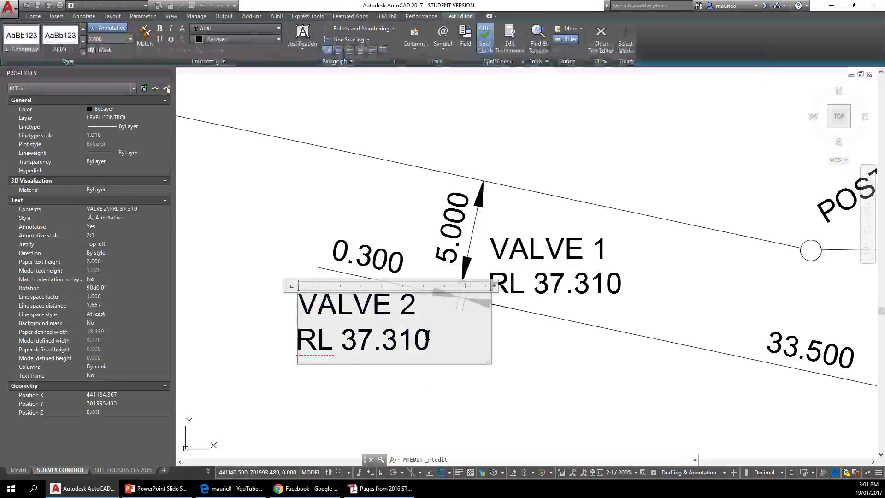
key(BackSpace)
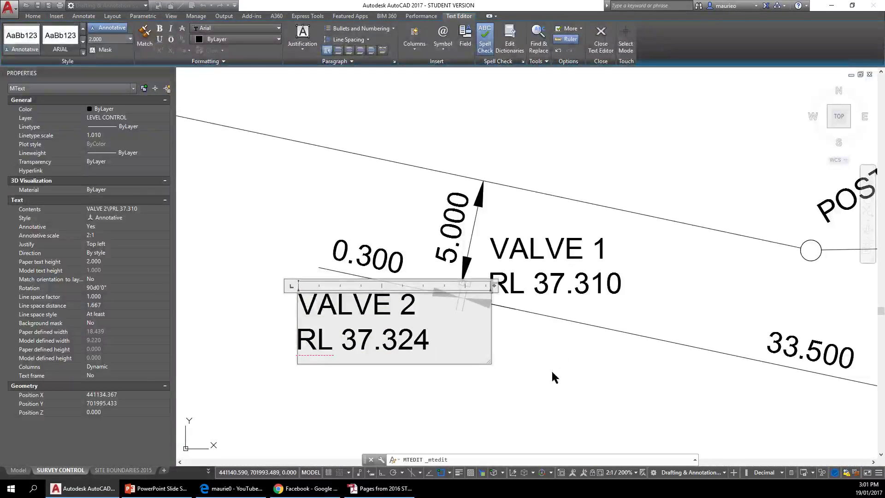
click(519, 399)
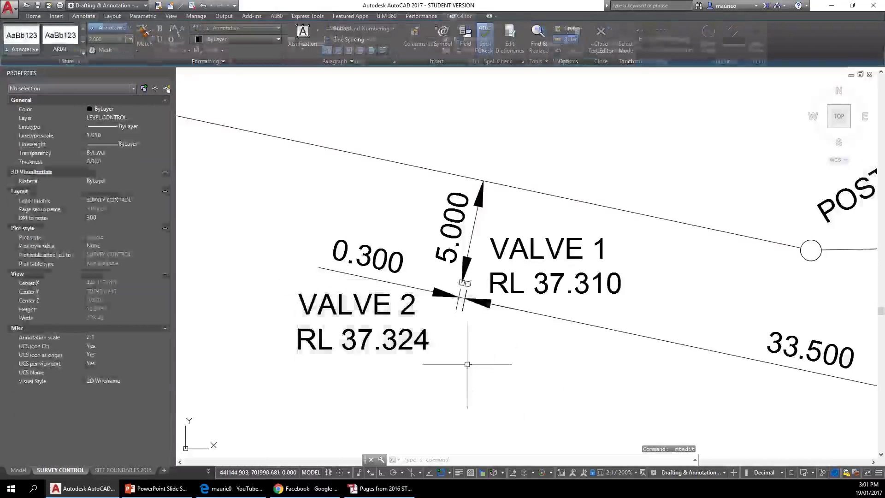
Set the text justification of both the VALVE 1 and VALVE 2 labels to Middle center
click(428, 330)
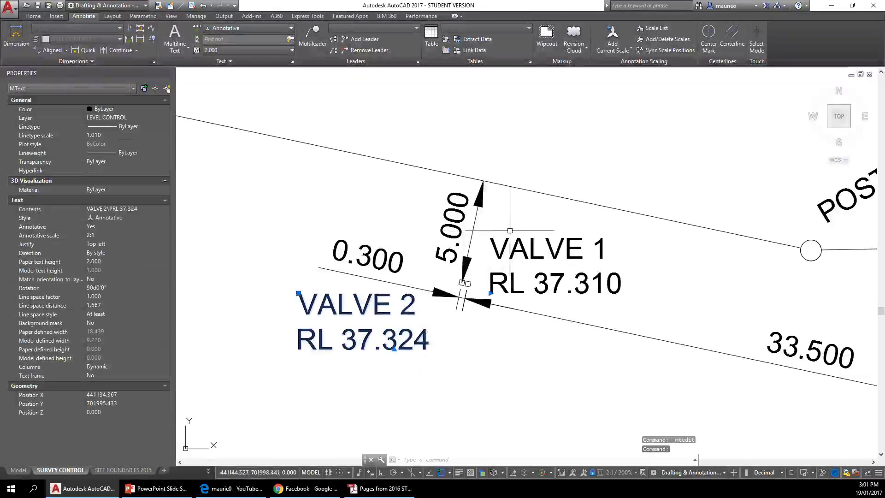
click(521, 247)
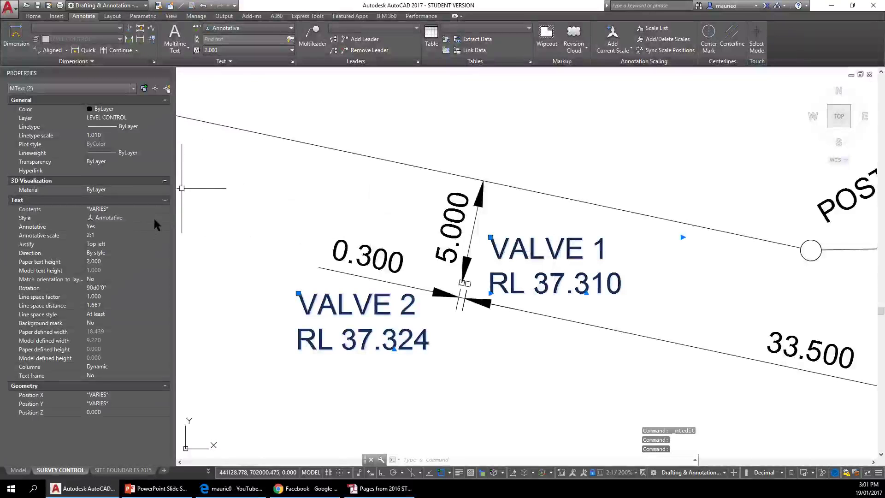
click(159, 243)
click(165, 244)
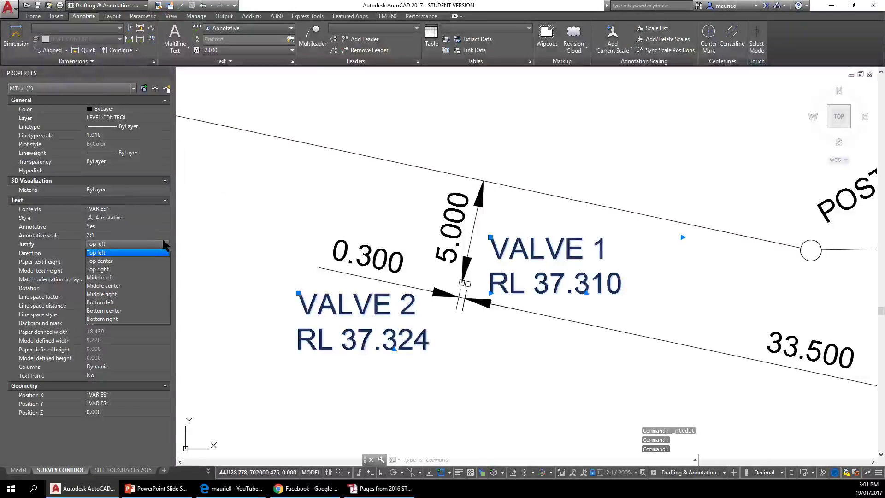
click(138, 285)
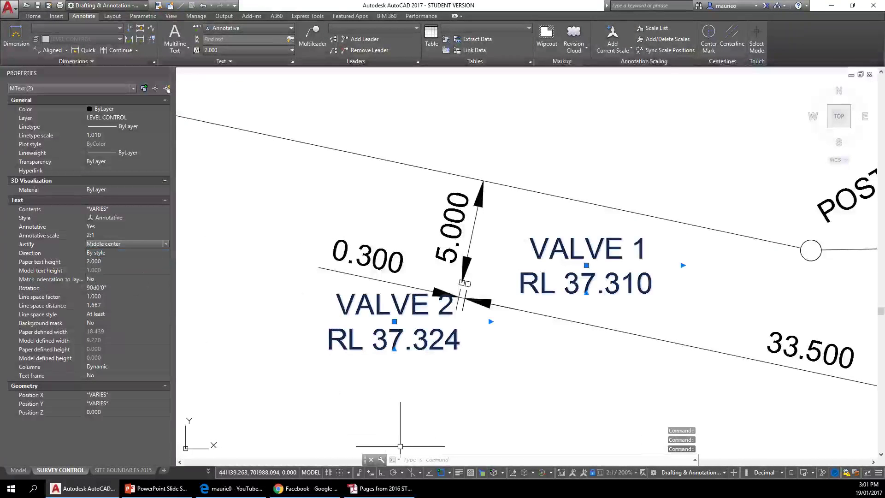
key(Escape)
key(Escape)
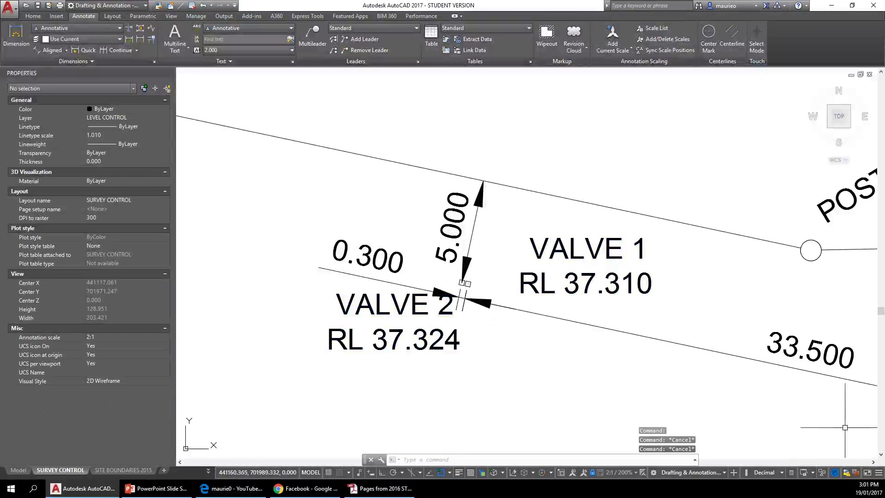
Turn off object snap and move the VALVE 1 label slightly west, closer to the 5.000 dimension
click(584, 269)
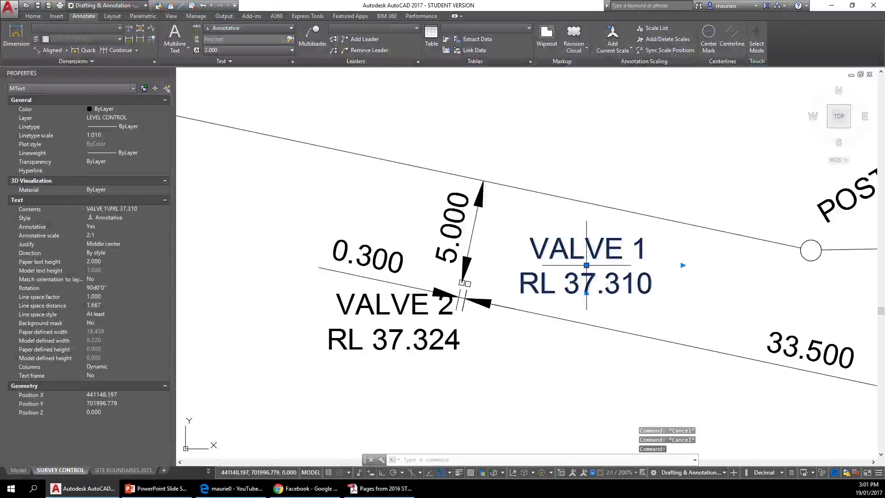
click(586, 265)
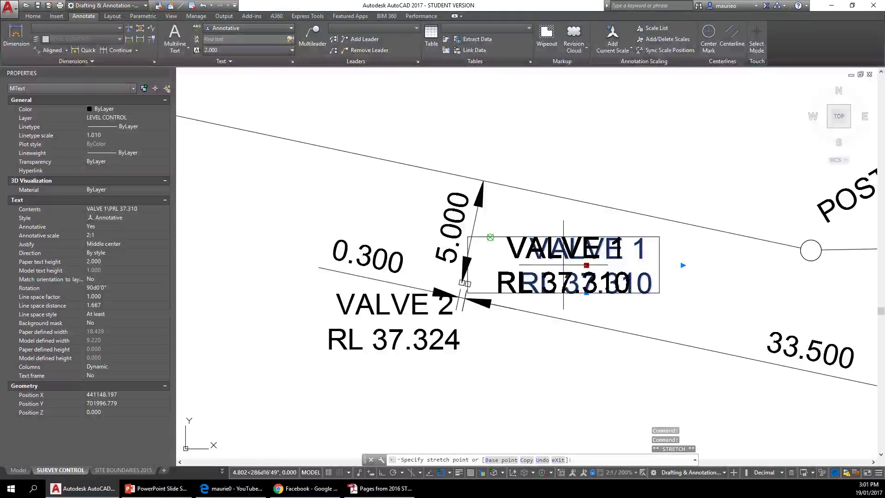
click(563, 265)
right_click(563, 265)
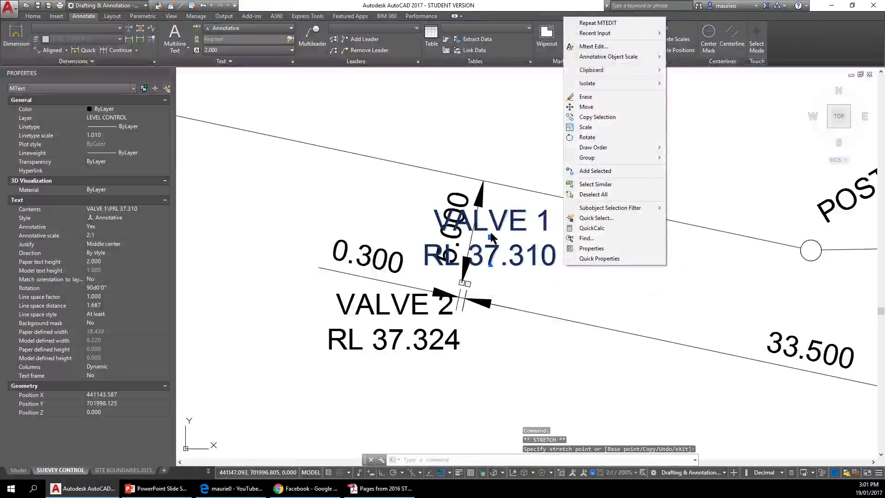
click(444, 471)
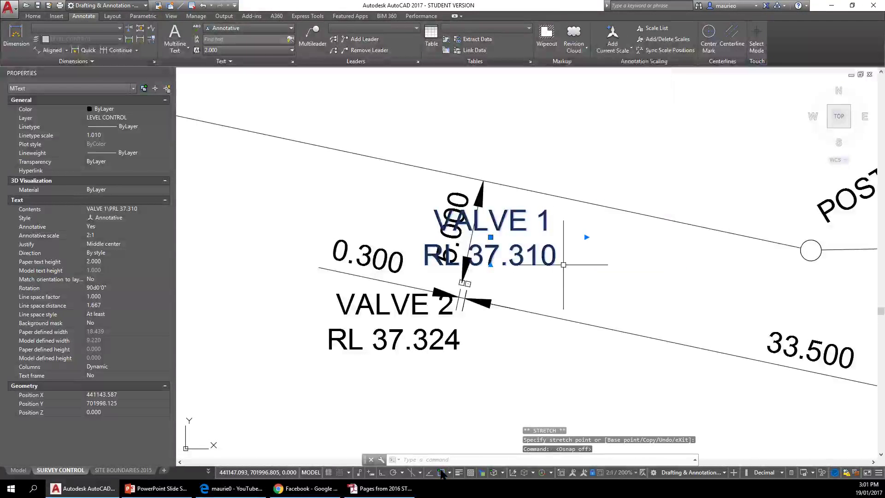
click(491, 237)
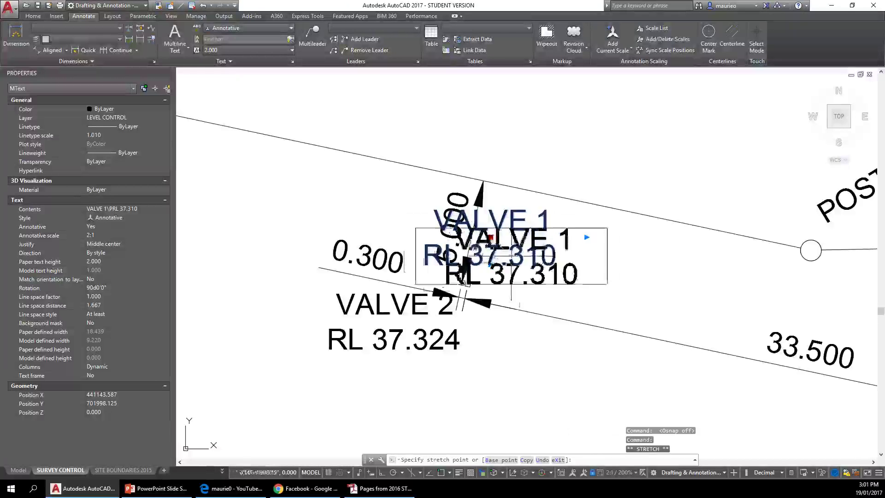
click(565, 261)
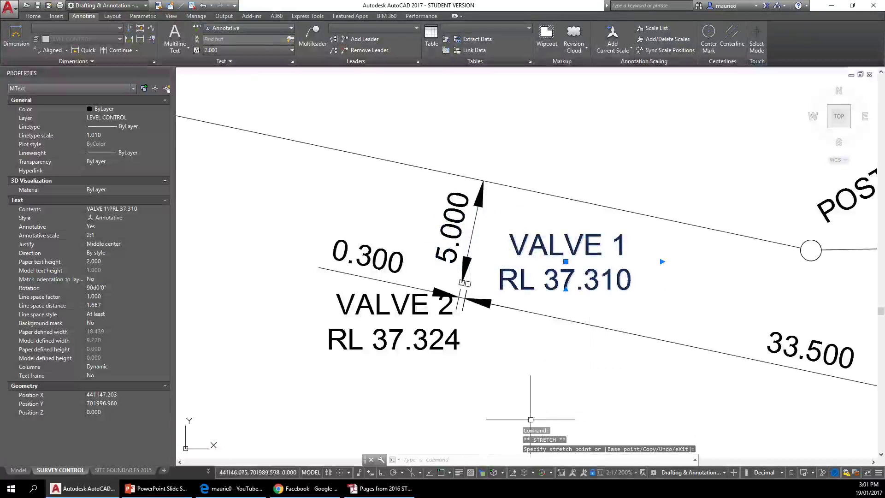
Move the VALVE 2 label slightly southwest, clear of the 0.300 dimension line and its arrowhead
click(424, 299)
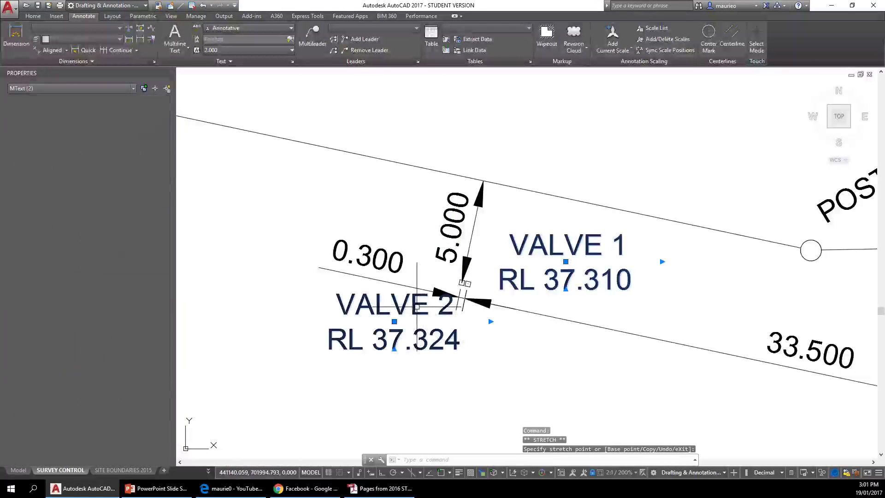
click(394, 322)
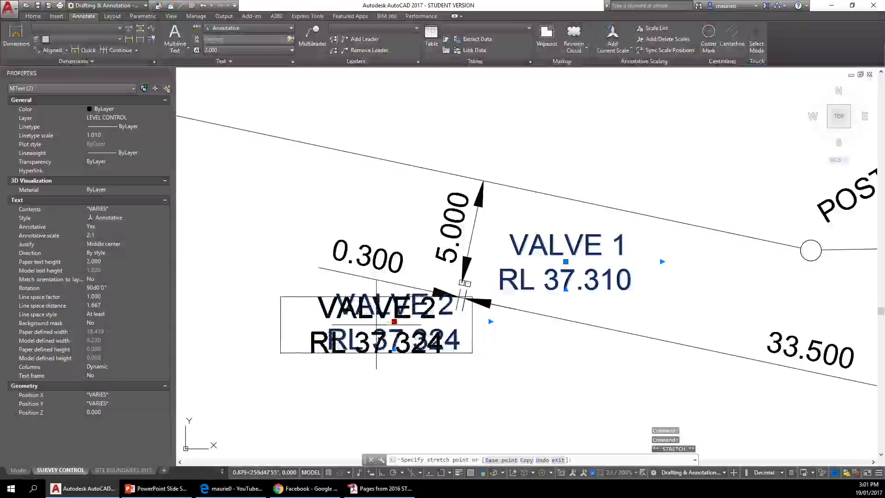
click(377, 328)
right_click(378, 328)
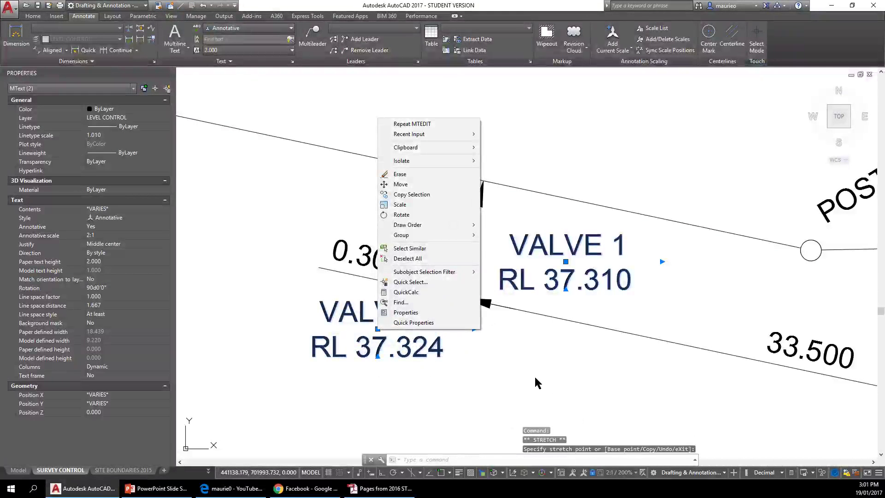
key(Escape)
key(Escape)
key(Escape)
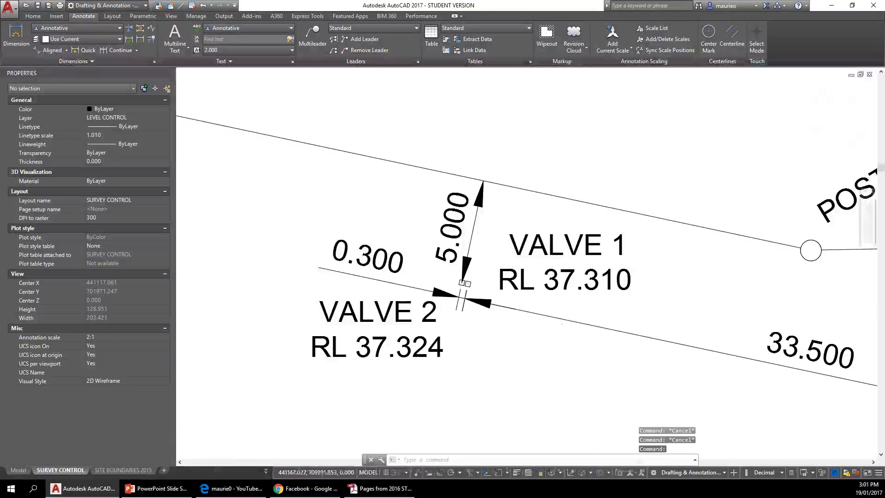
Shift the aligned 0.300 and 33.500 dimension lines together slightly north, closer to the valve symbols, and check the east end near PEG KB
scroll(562, 367, down, 3)
middle_drag(562, 368, 434, 254)
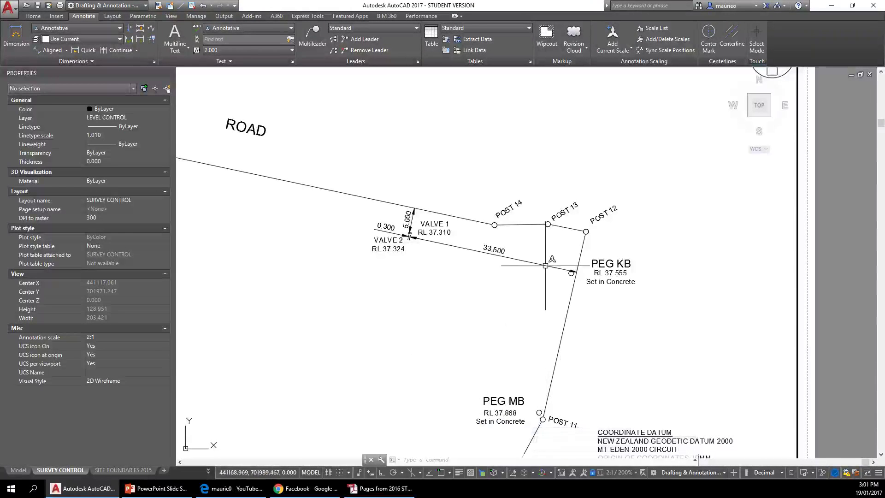
scroll(432, 249, up, 2)
scroll(389, 233, up, 4)
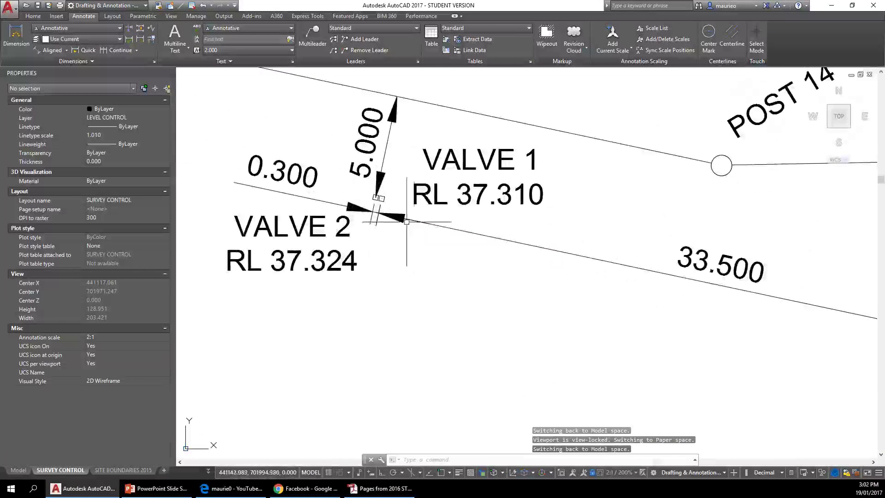
scroll(498, 279, down, 4)
scroll(470, 263, up, 4)
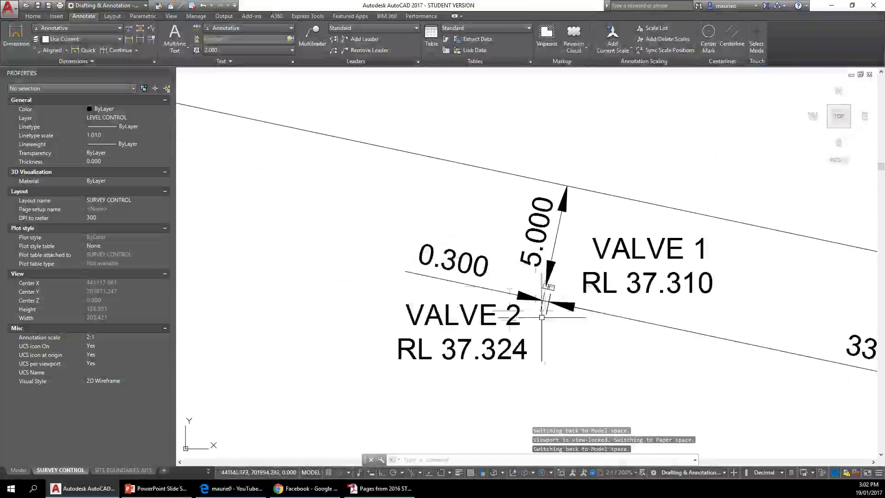
click(601, 313)
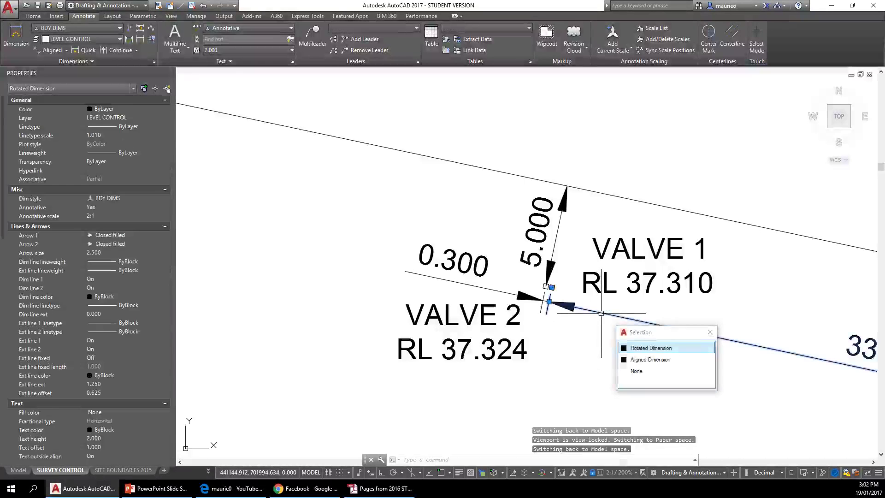
click(549, 301)
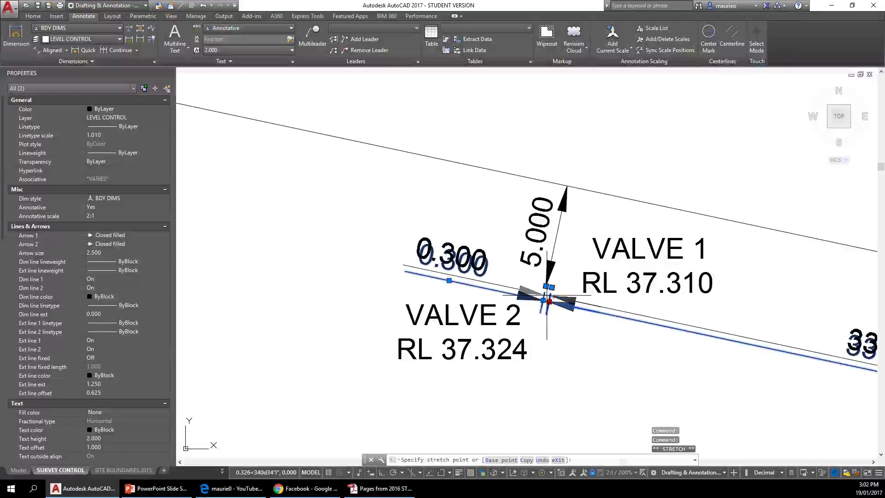
click(547, 297)
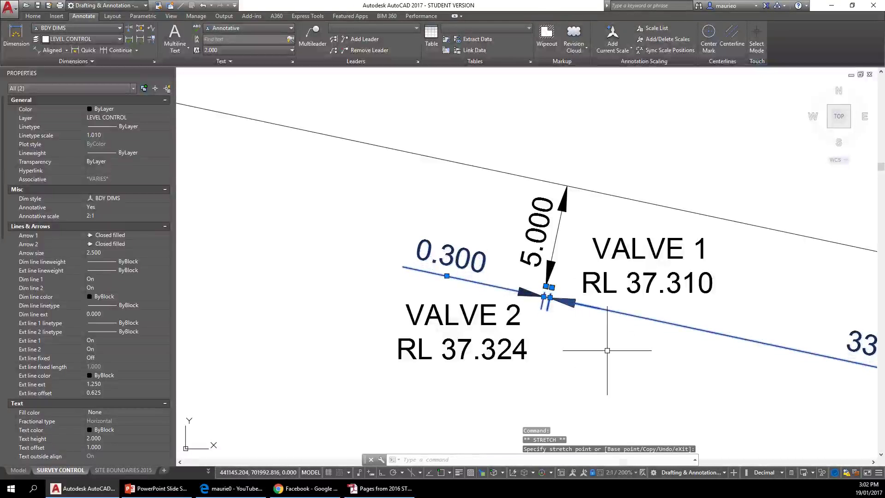
scroll(632, 335, down, 4)
middle_drag(695, 326, 451, 213)
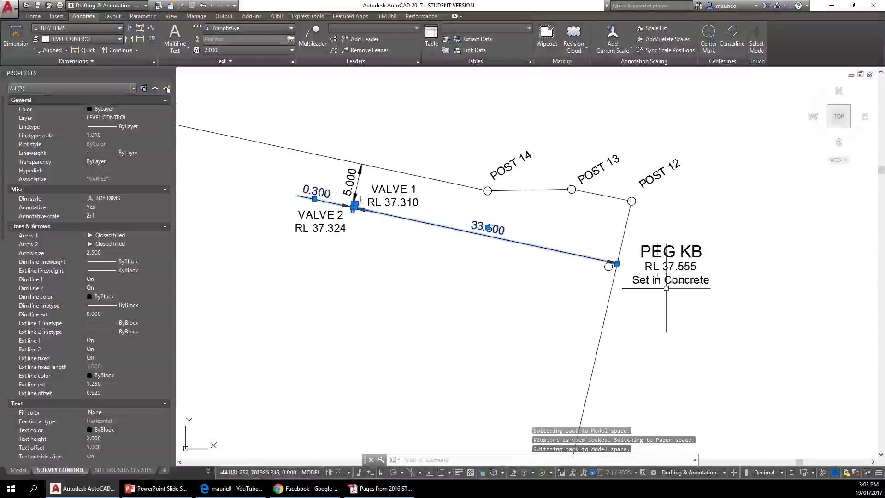
scroll(618, 264, up, 5)
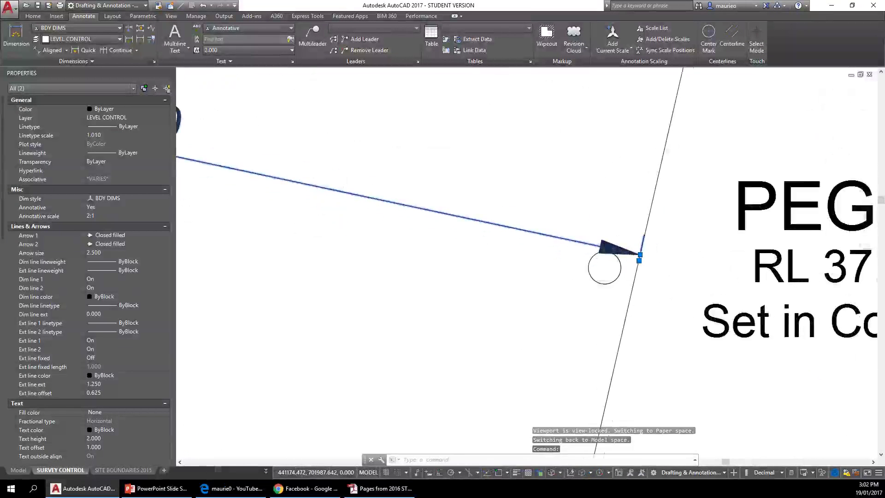
scroll(613, 265, down, 5)
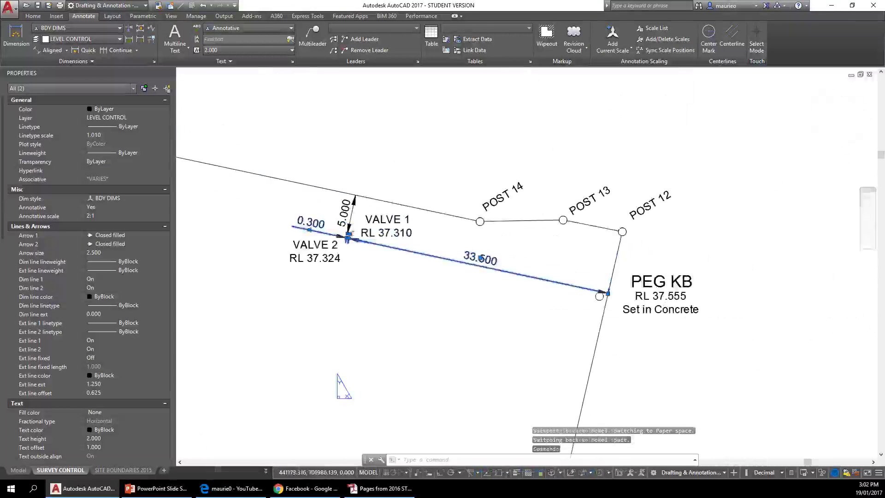
middle_drag(501, 337, 577, 331)
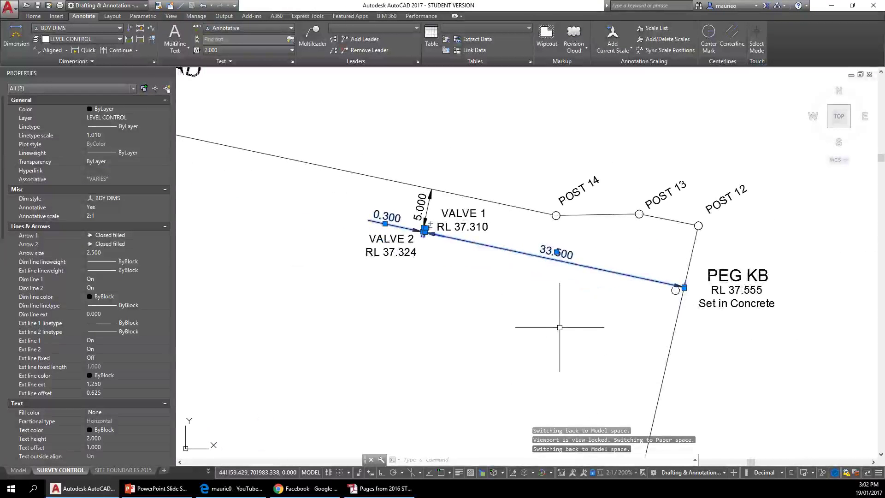
key(Escape)
key(Escape)
key(Escape)
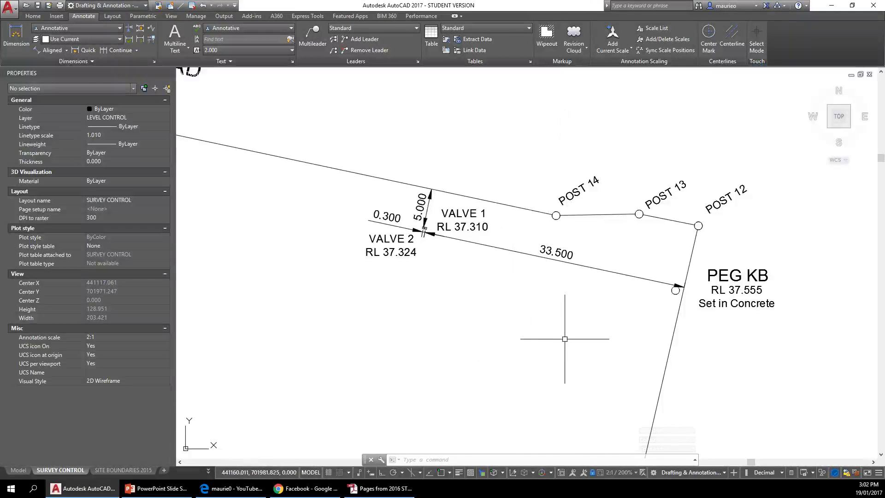
Review the whole HEIGHT CONTROL sheet and compare it with the marked-up peg location map in Adobe Acrobat
scroll(543, 358, down, 5)
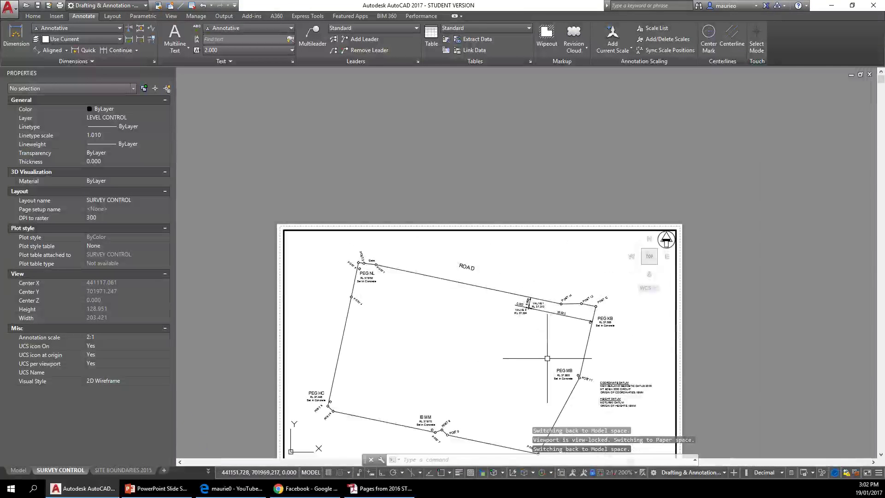
scroll(525, 242, up, 2)
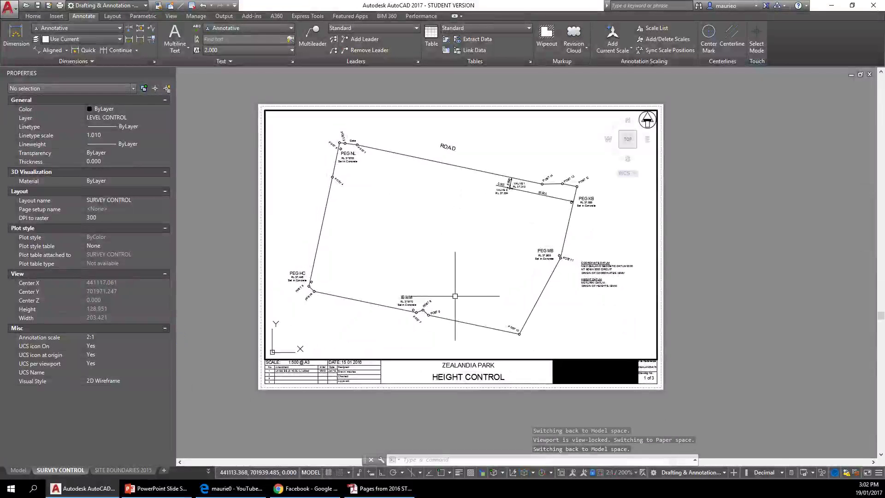
scroll(484, 242, up, 2)
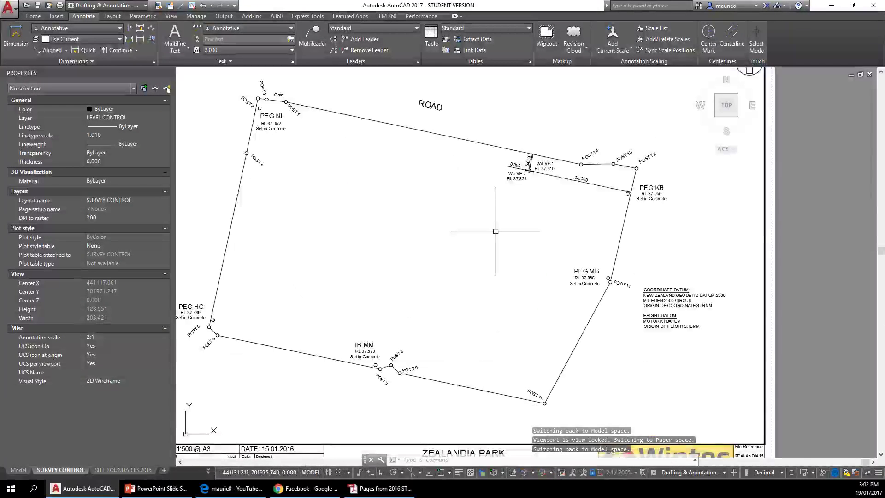
scroll(495, 231, down, 3)
scroll(513, 231, up, 3)
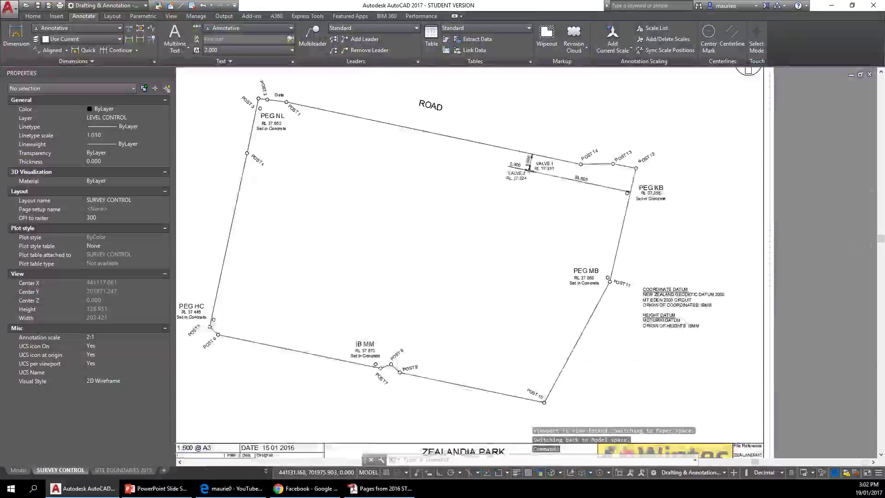
scroll(507, 230, up, 2)
scroll(480, 231, down, 4)
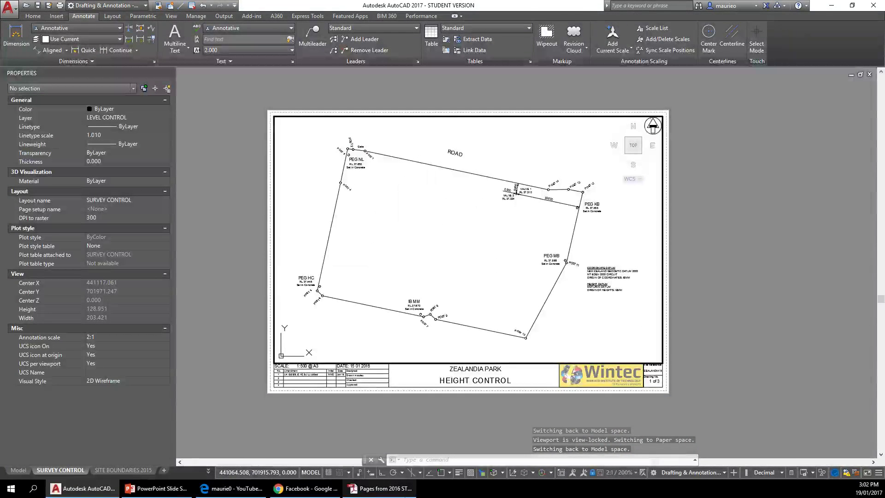
click(382, 491)
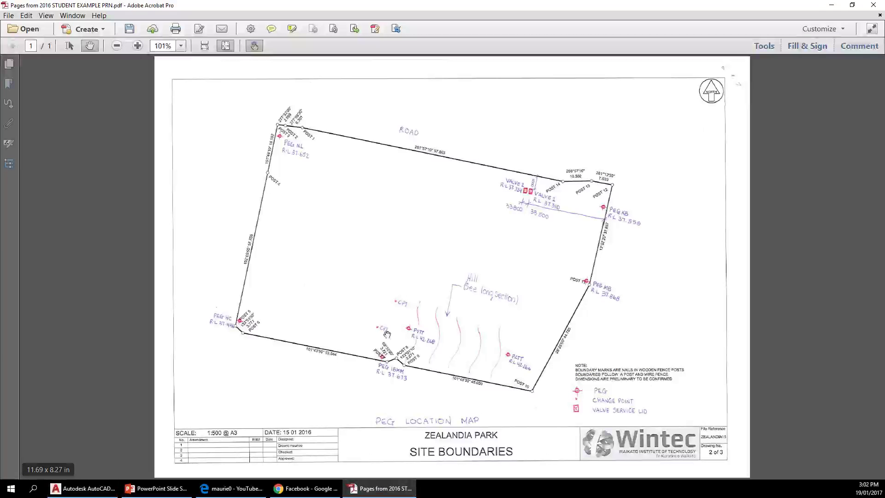